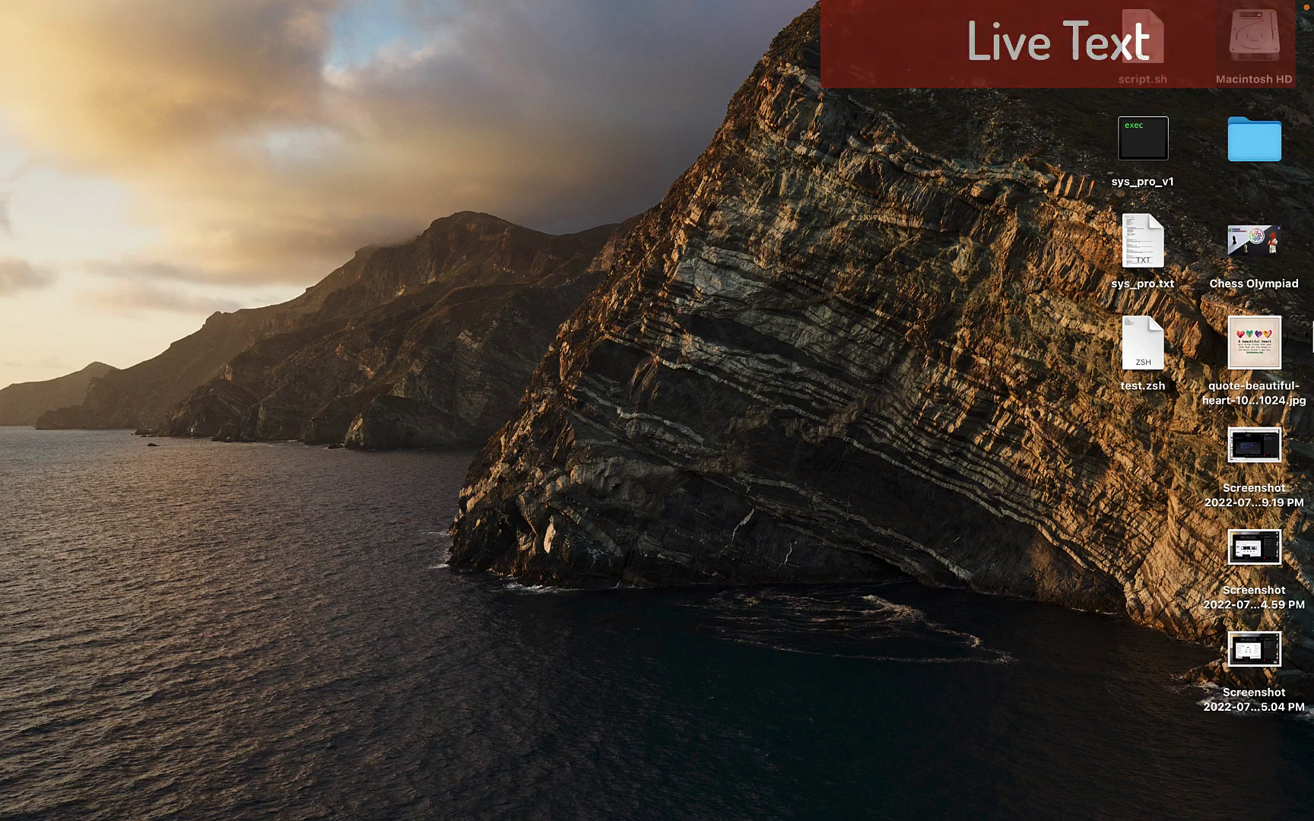
- Open quote-beautiful-heart-1024x1024.jpg, copy the recognised text line "A beautiful heart" from the image, and close it
{"action": "double_click", "coordinate": [1256, 344]}
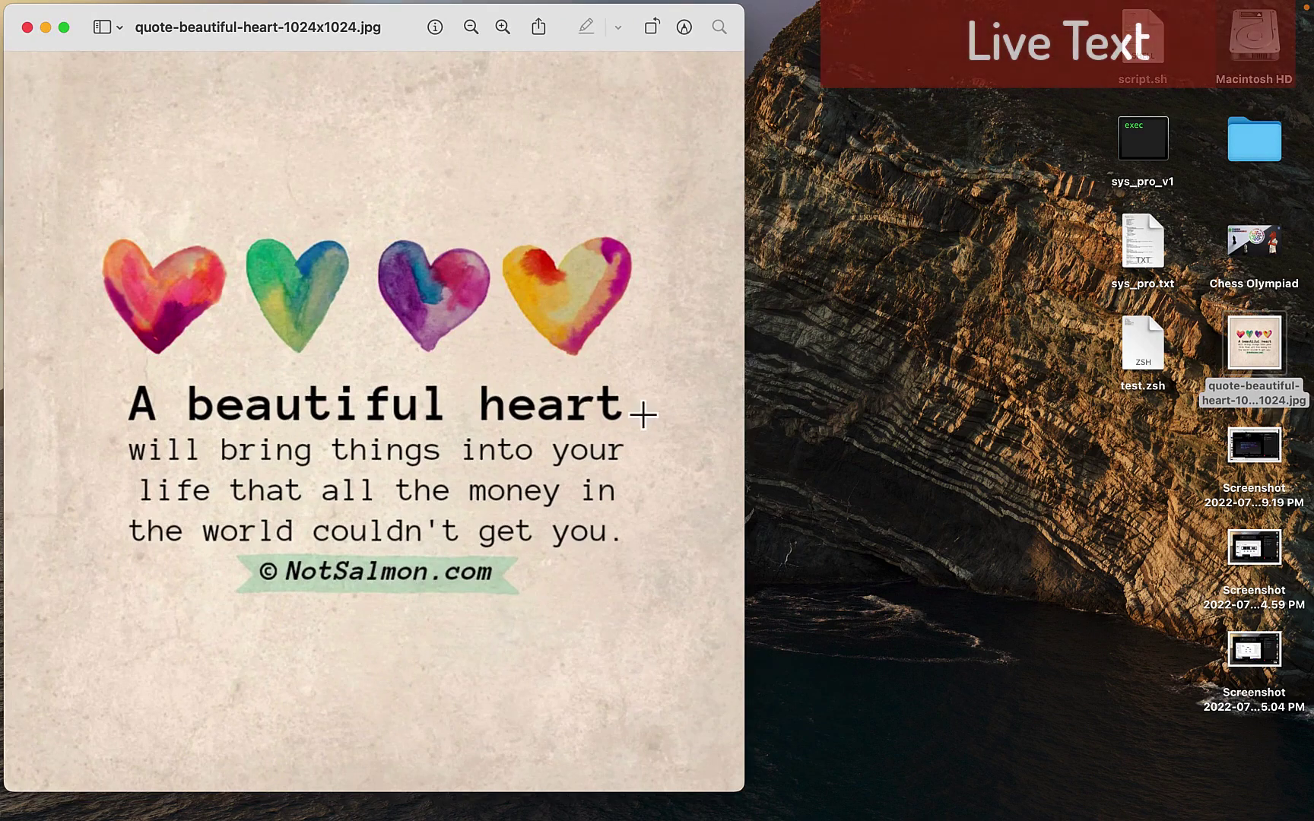
{"action": "left_click_drag", "start_coordinate": [631, 408], "coordinate": [481, 406]}
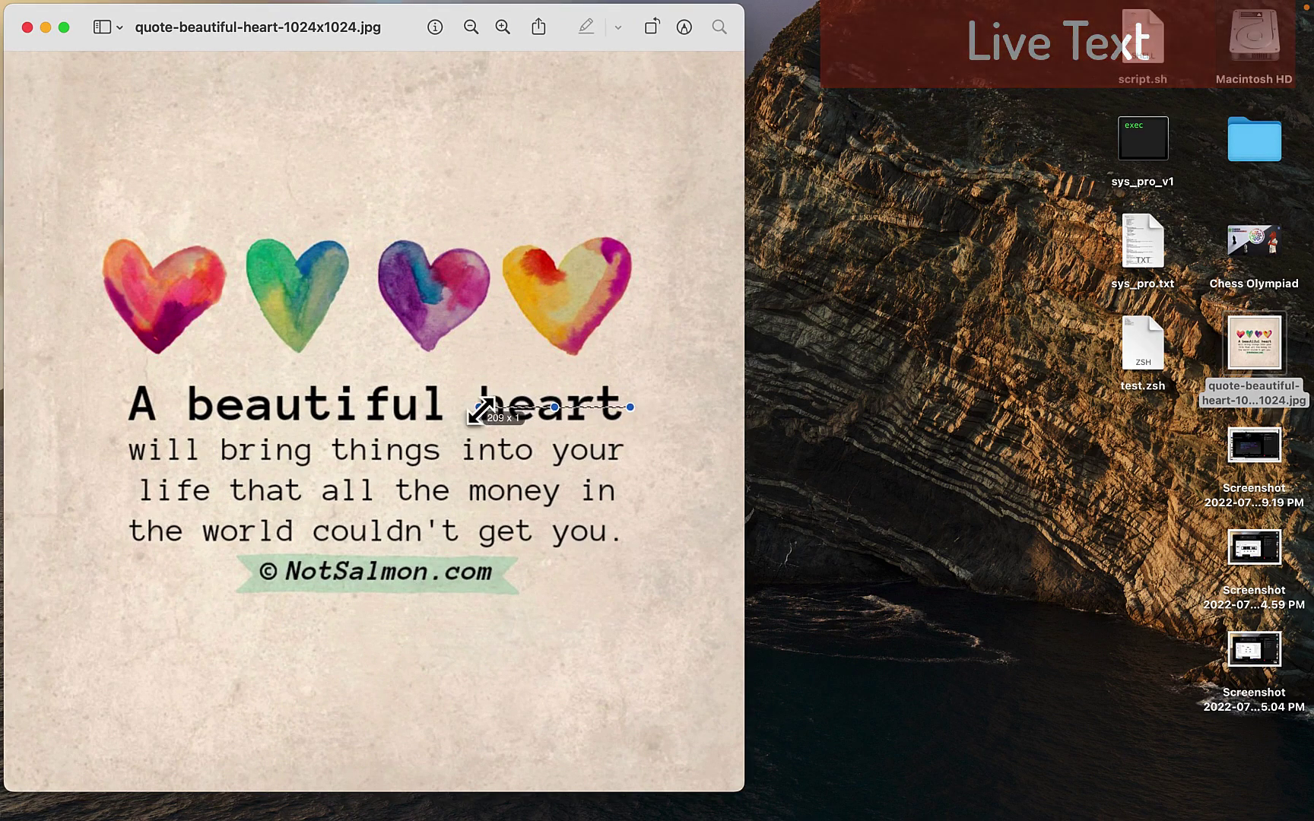
{"action": "left_click", "coordinate": [698, 429]}
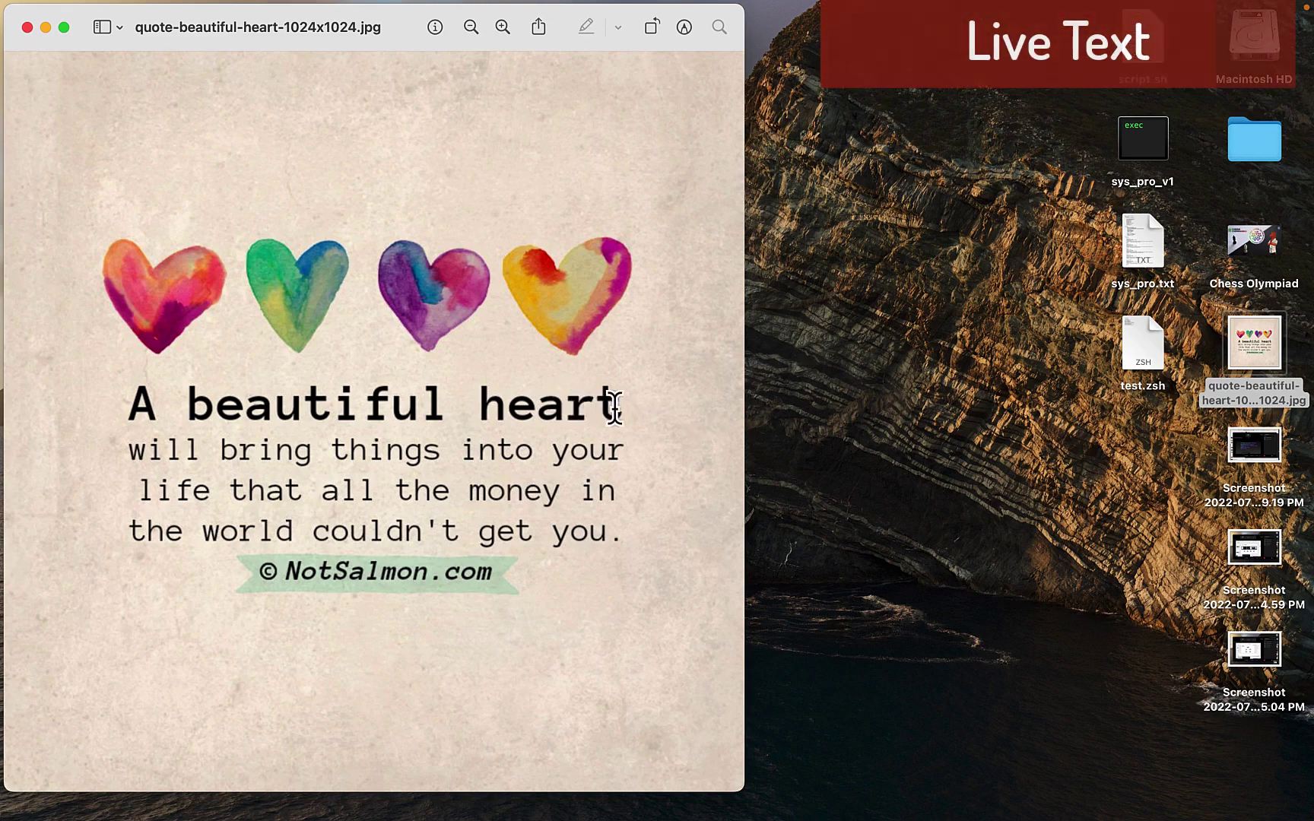
{"action": "double_click", "coordinate": [551, 409]}
{"action": "left_click_drag", "start_coordinate": [542, 410], "coordinate": [147, 409]}
{"action": "key", "text": "super+c"}
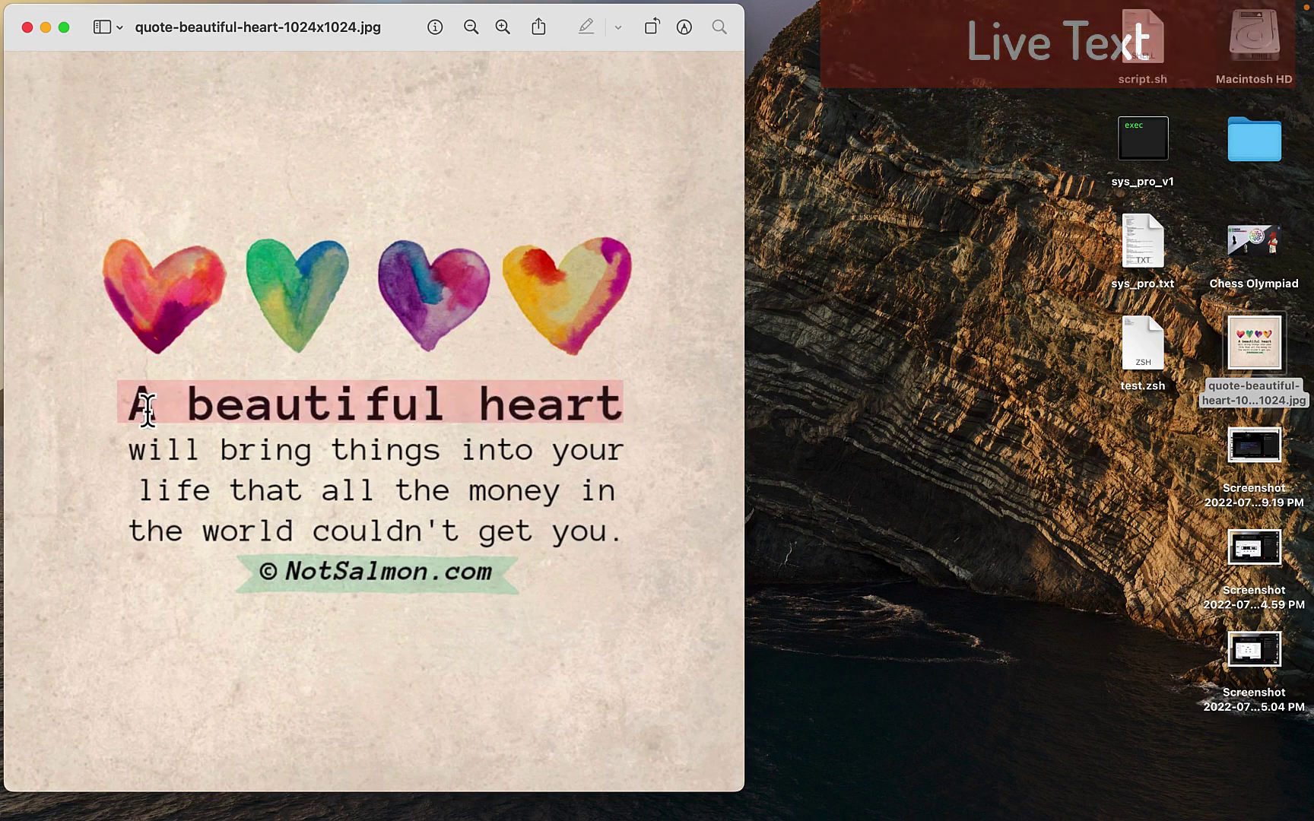
{"action": "left_click", "coordinate": [28, 27]}
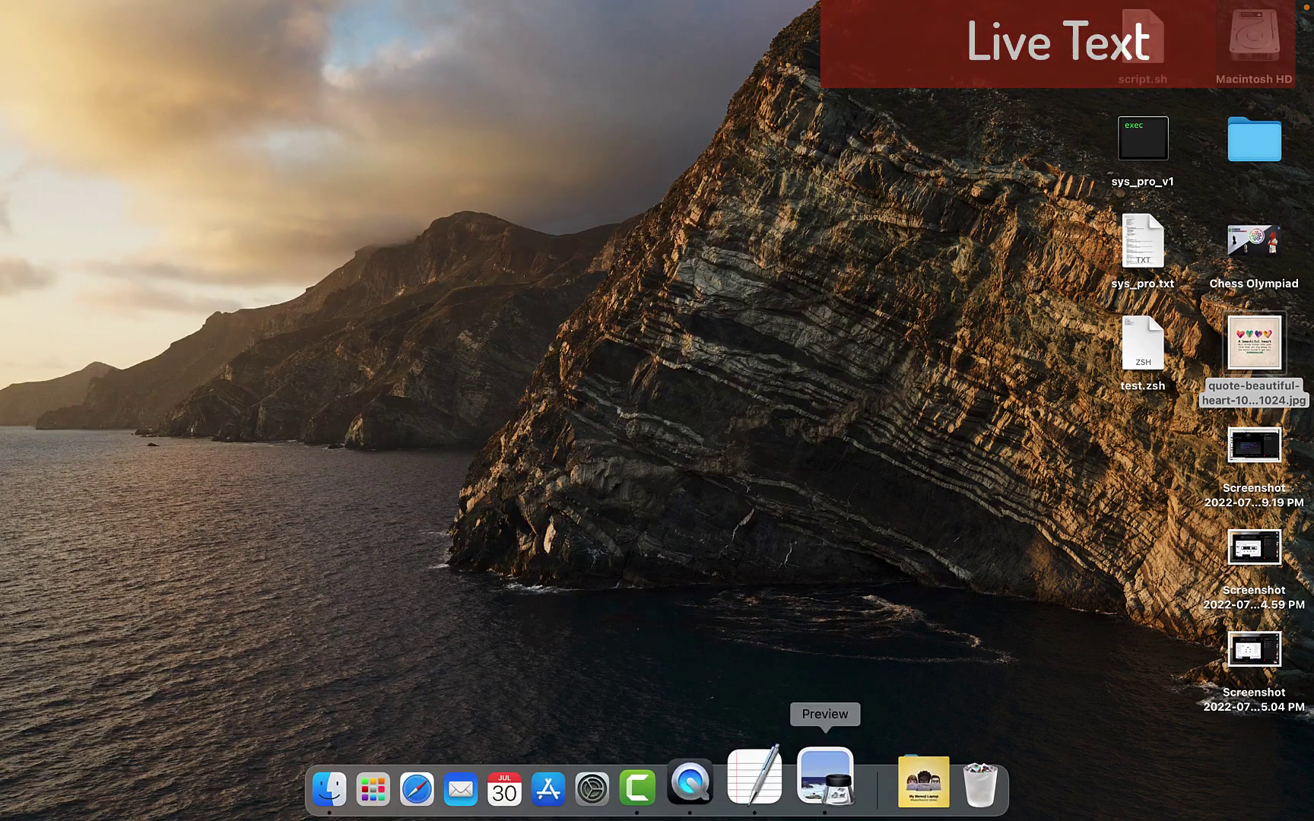
- Switch to TextEdit and paste the copied text into a new document
{"action": "left_click", "coordinate": [784, 784]}
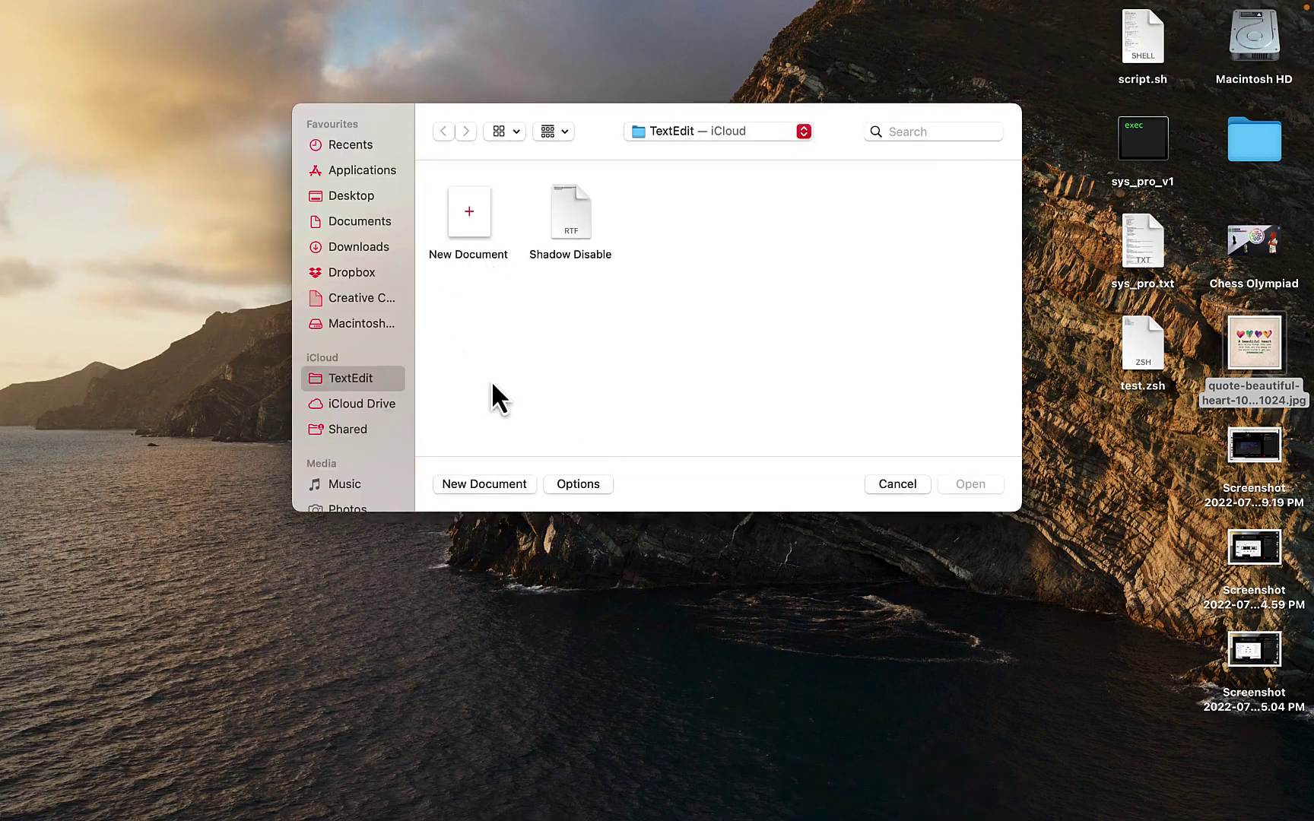
{"action": "left_click", "coordinate": [463, 482]}
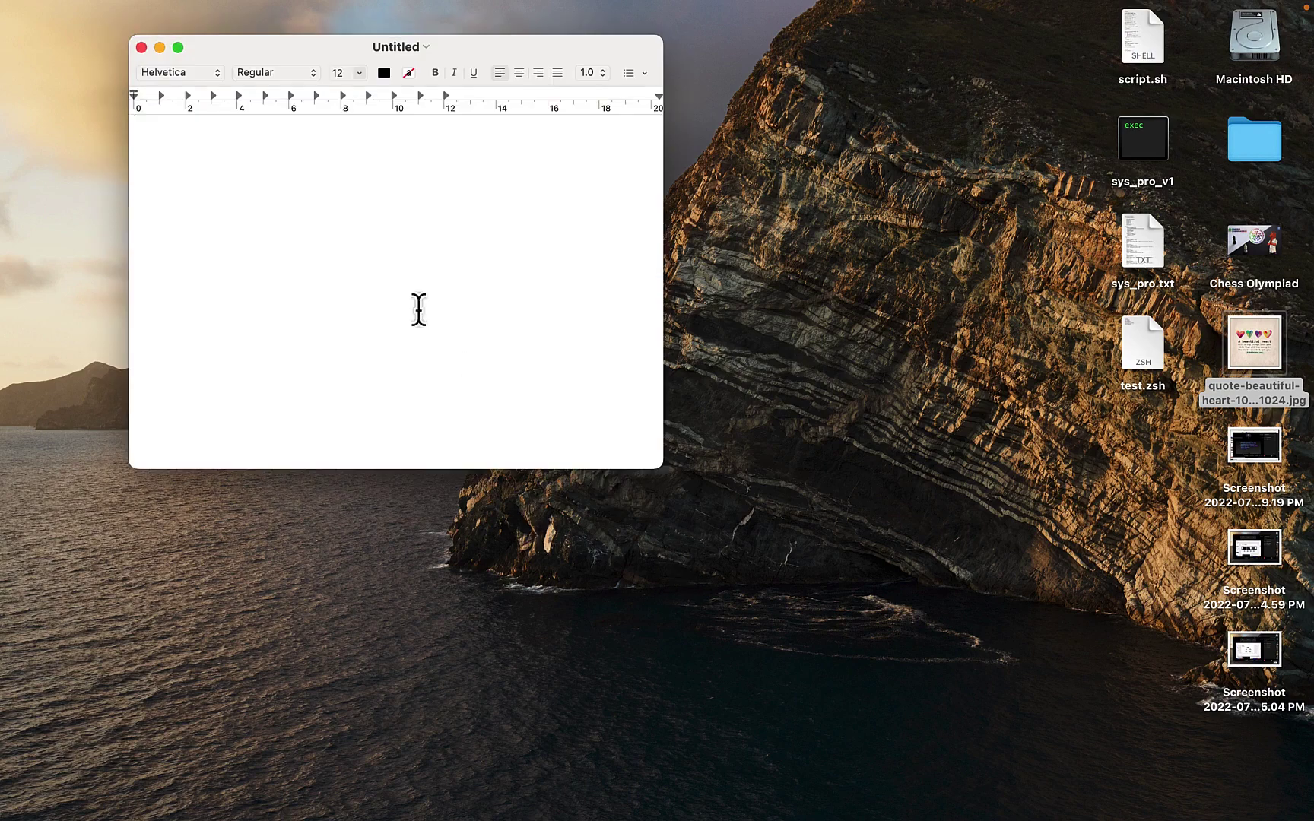
{"action": "key", "text": "super+v"}
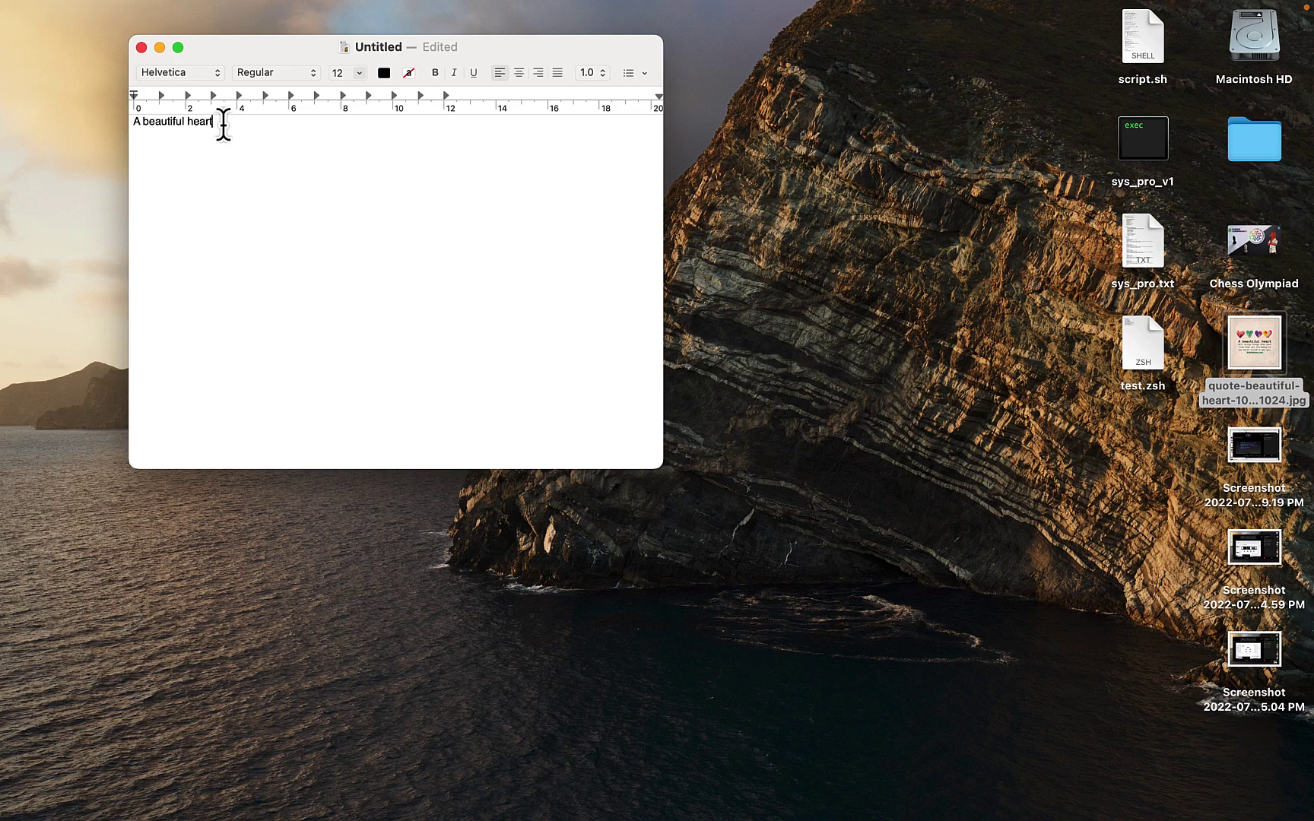
- Translate "A beautiful heart" from English (US) into Russian and copy the translation
{"action": "left_click_drag", "start_coordinate": [222, 123], "coordinate": [129, 124]}
{"action": "right_click", "coordinate": [150, 124]}
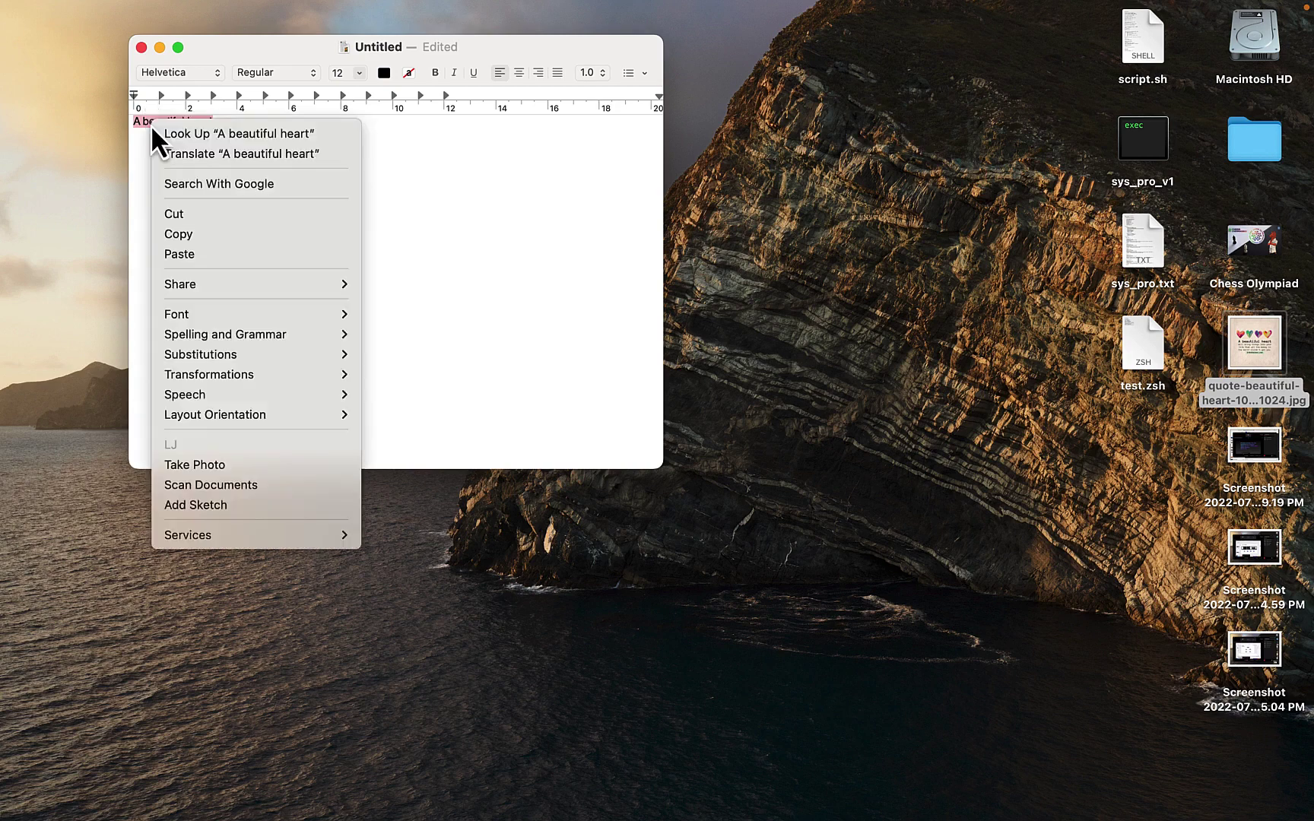
{"action": "left_click", "coordinate": [198, 155]}
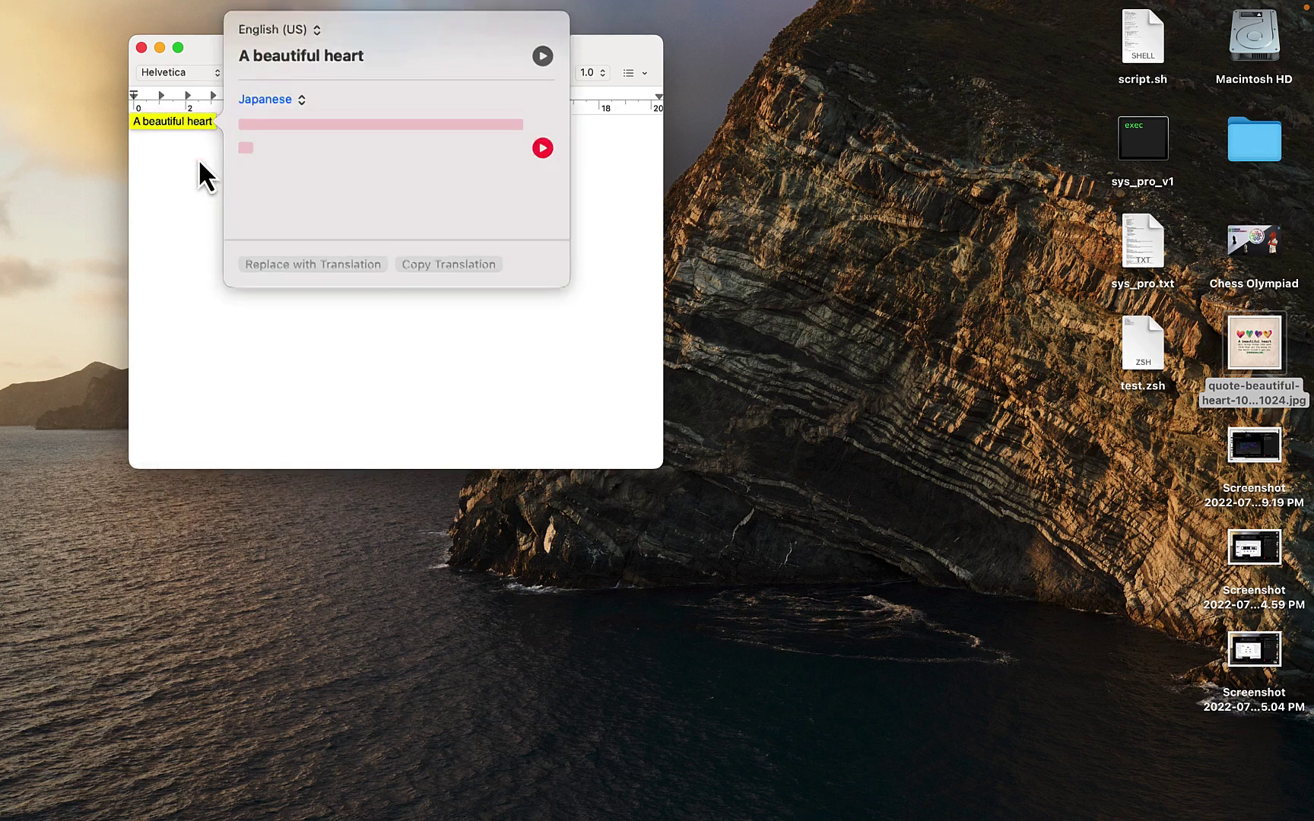
{"action": "left_click", "coordinate": [301, 102]}
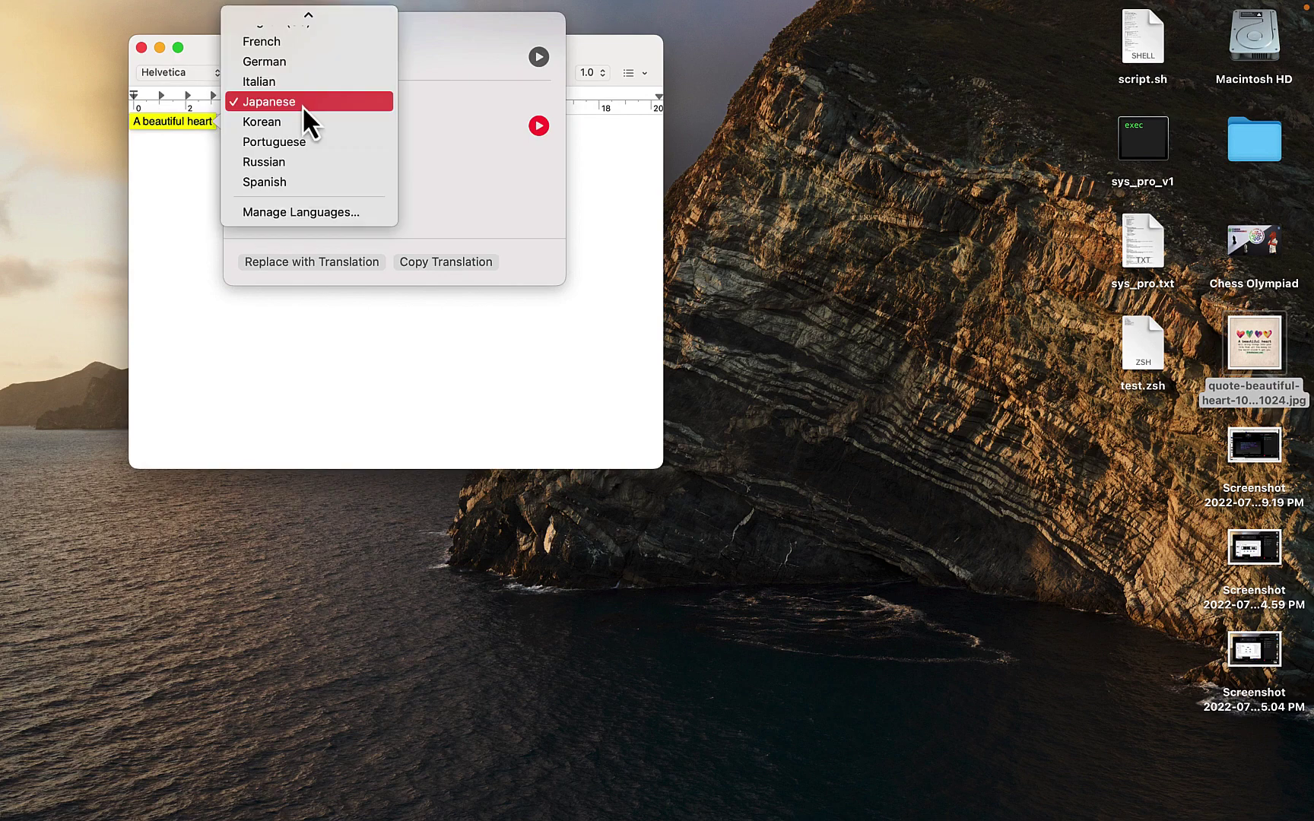
{"action": "scroll", "coordinate": [286, 144], "scroll_direction": "up", "scroll_amount": 3}
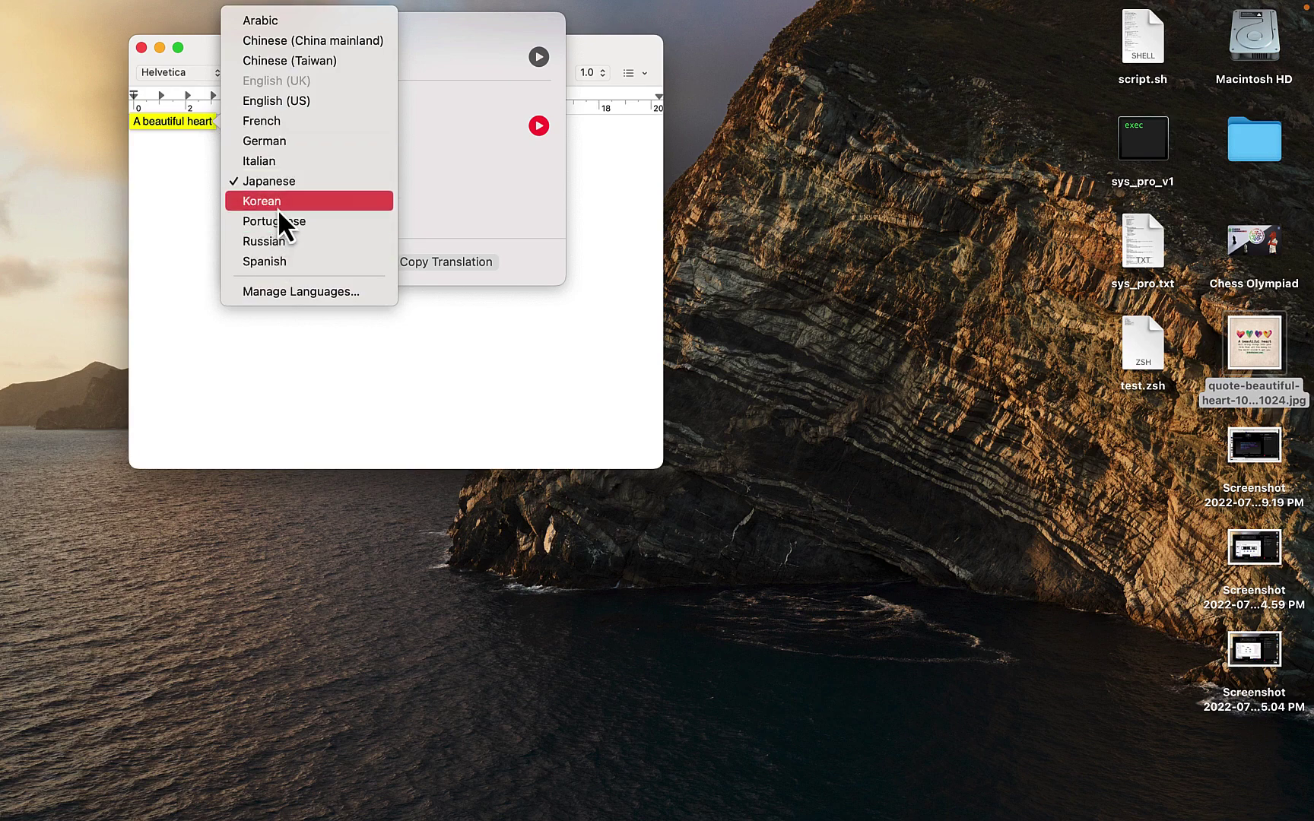
{"action": "left_click", "coordinate": [267, 239]}
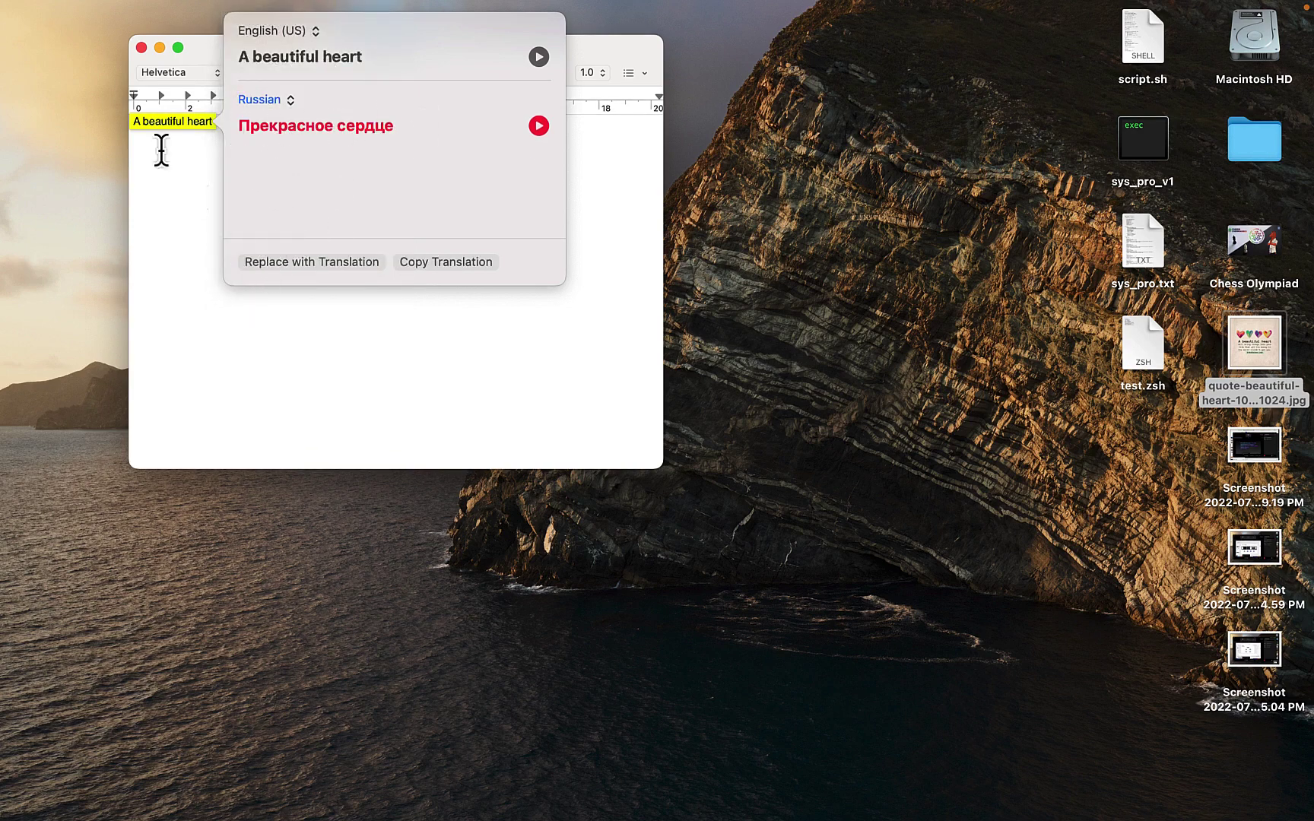
{"action": "left_click", "coordinate": [421, 267]}
{"action": "left_click", "coordinate": [199, 209]}
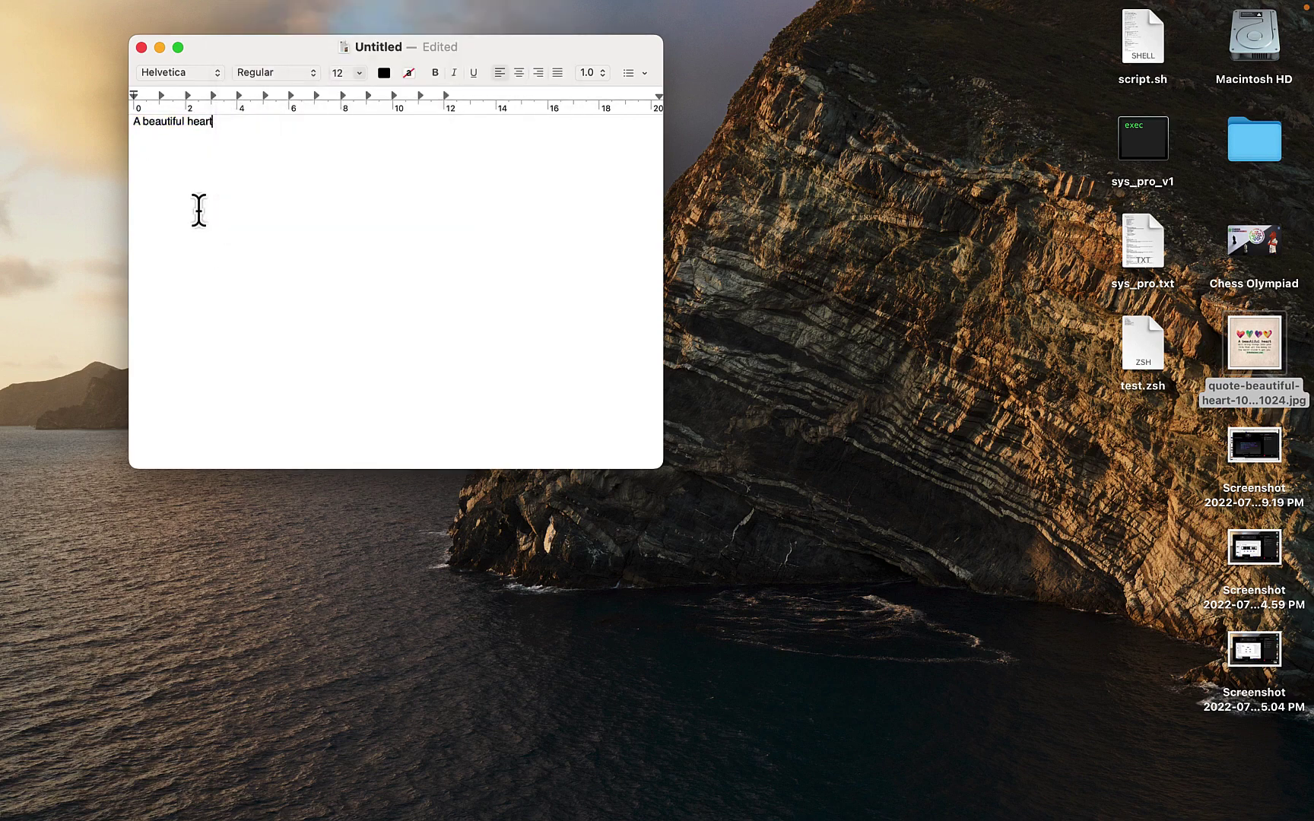
- Add the Russian text "Прекрасное сердце" below the English line, leaving one blank line between them
{"action": "key", "text": "Return"}
{"action": "key", "text": "Return"}
{"action": "type", "text": "Прекрасное сердце"}
{"action": "left_click", "coordinate": [947, 519]}
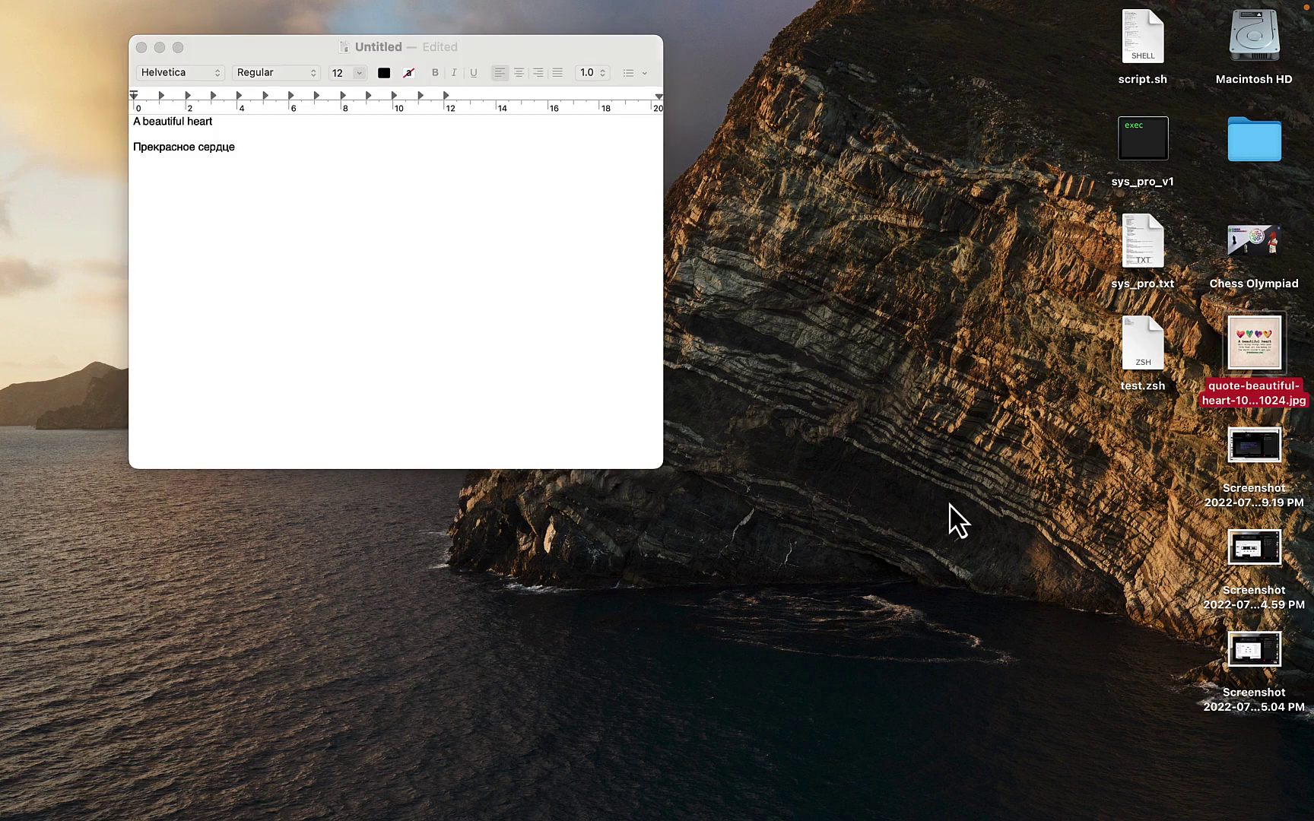
{"action": "left_click", "coordinate": [602, 354]}
{"action": "left_click", "coordinate": [733, 409]}
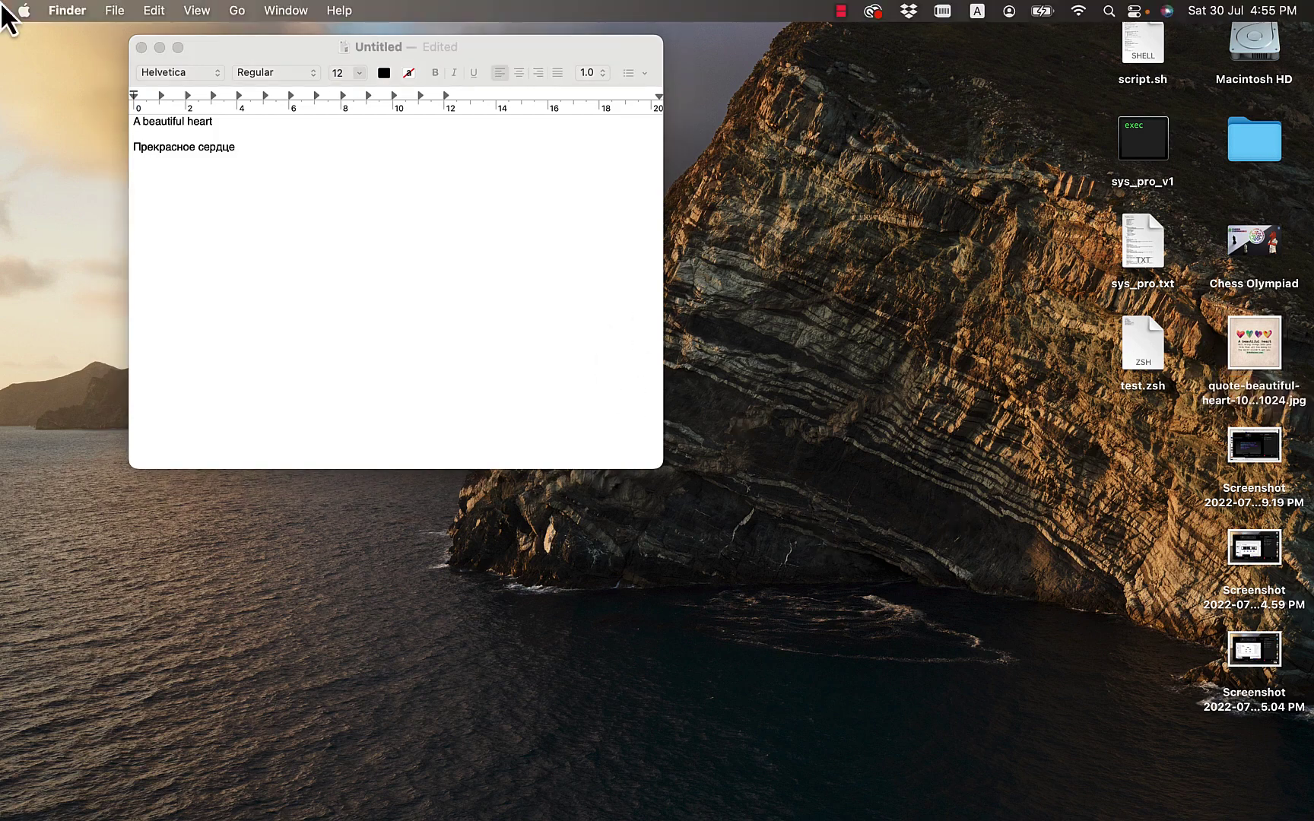
{"action": "mouse_move", "coordinate": [1312, 820]}
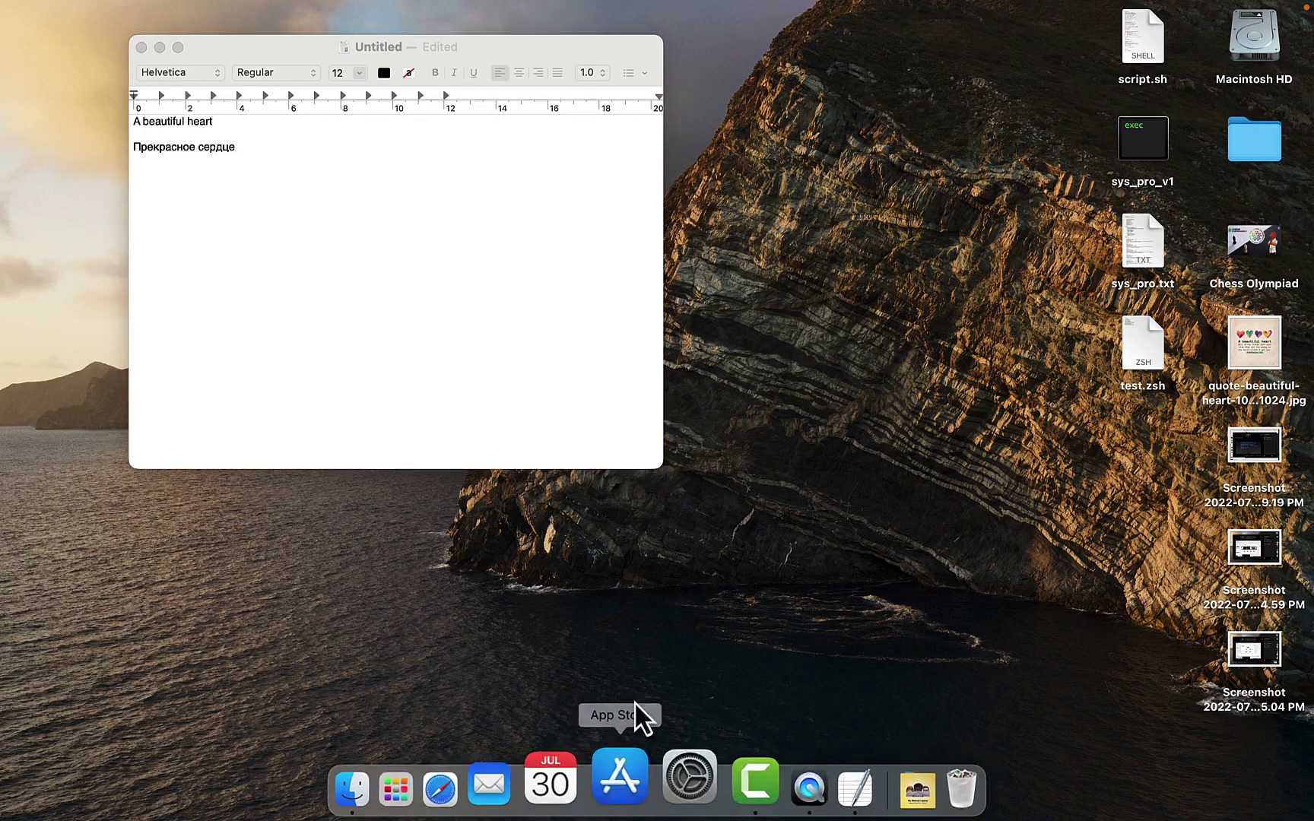
- In the Desktop & Screen Saver settings of System Preferences, assign Launchpad to the upper-left hot corner and try it out
{"action": "left_click", "coordinate": [677, 786]}
{"action": "left_click", "coordinate": [444, 384]}
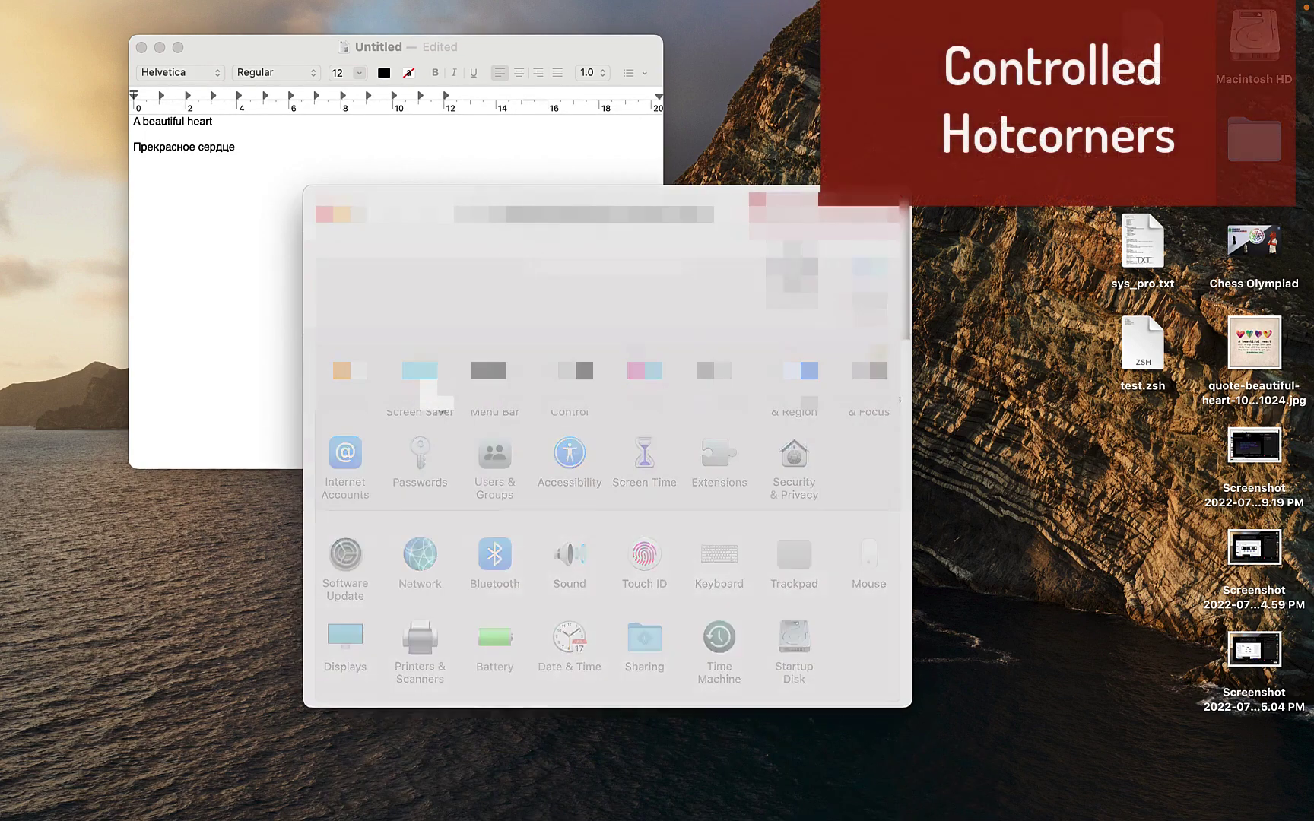
{"action": "scroll", "coordinate": [472, 494], "scroll_direction": "down", "scroll_amount": 5}
{"action": "left_click", "coordinate": [810, 686]}
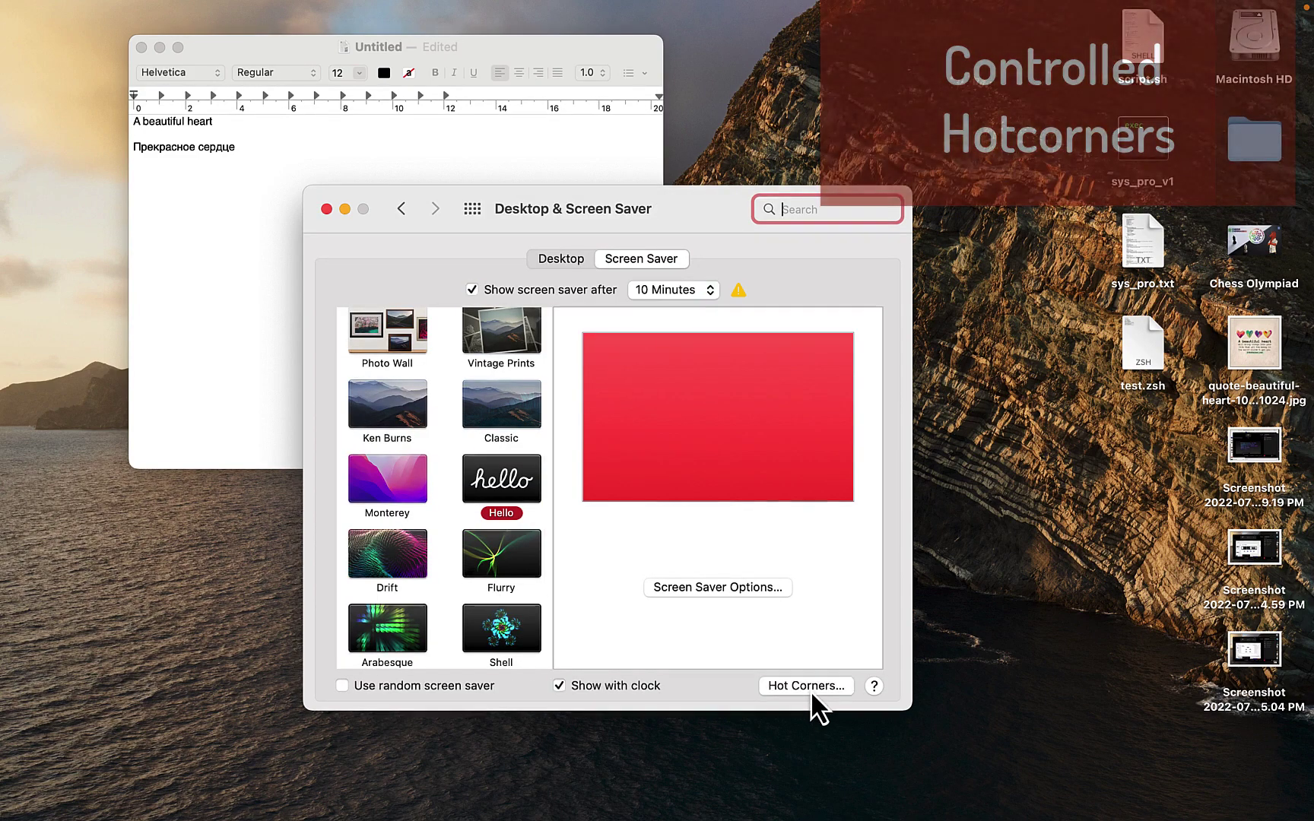
{"action": "left_click", "coordinate": [464, 409]}
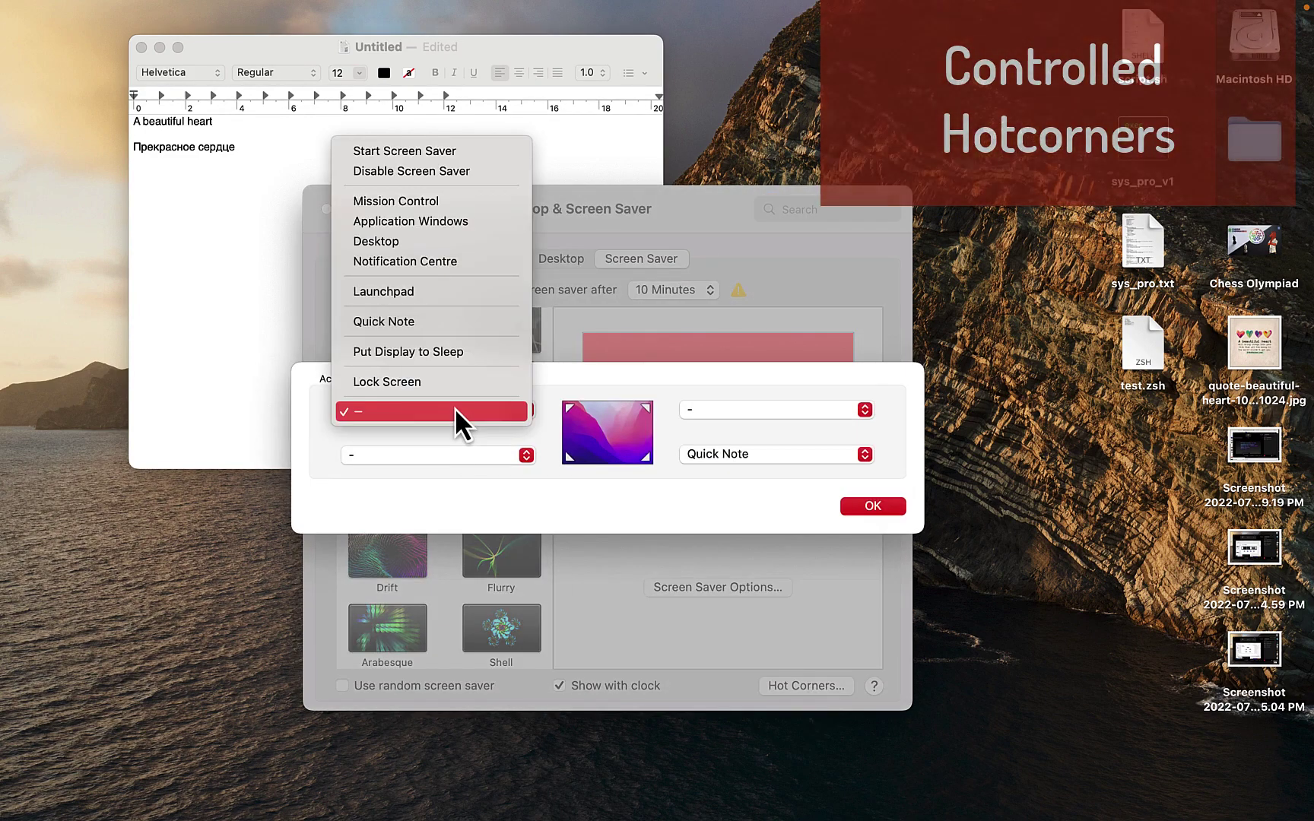
{"action": "left_click", "coordinate": [415, 293]}
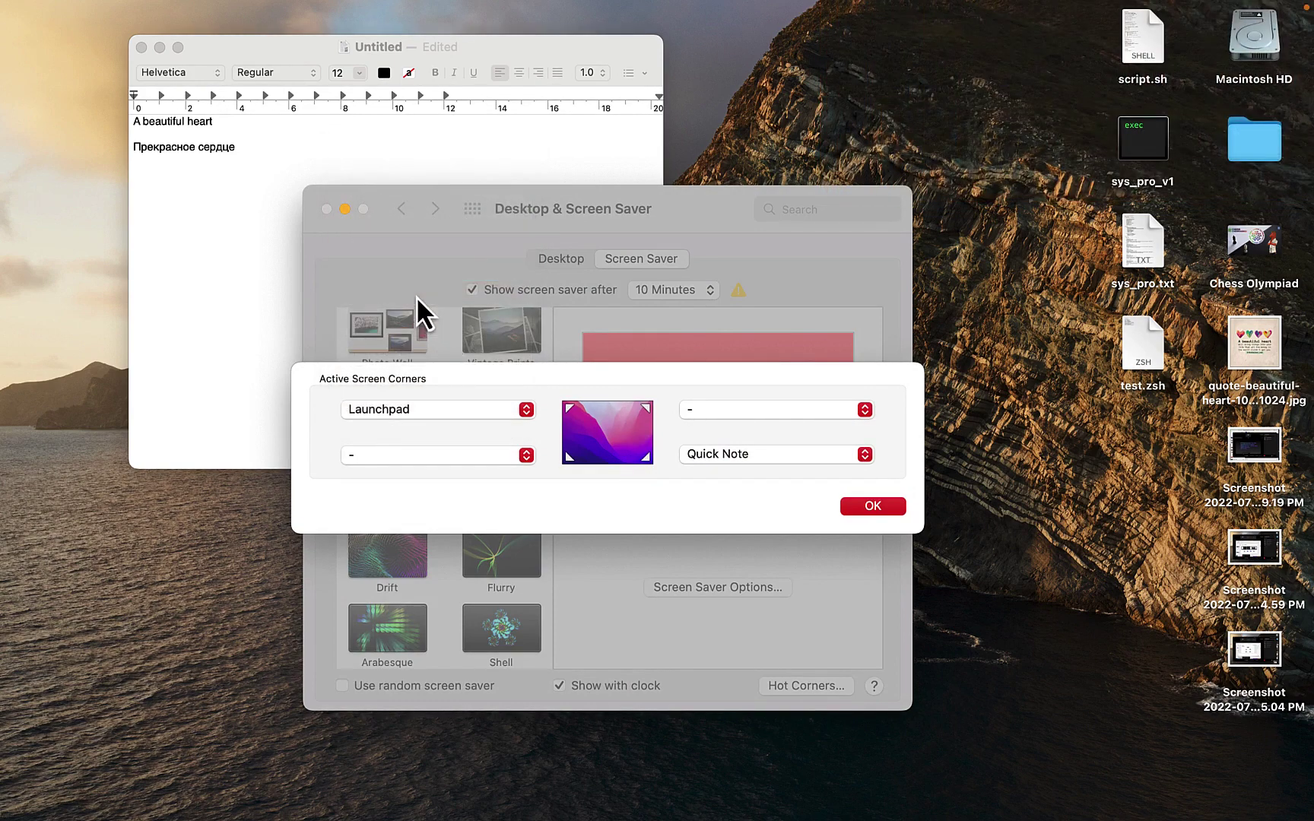
{"action": "mouse_move", "coordinate": [2, 6]}
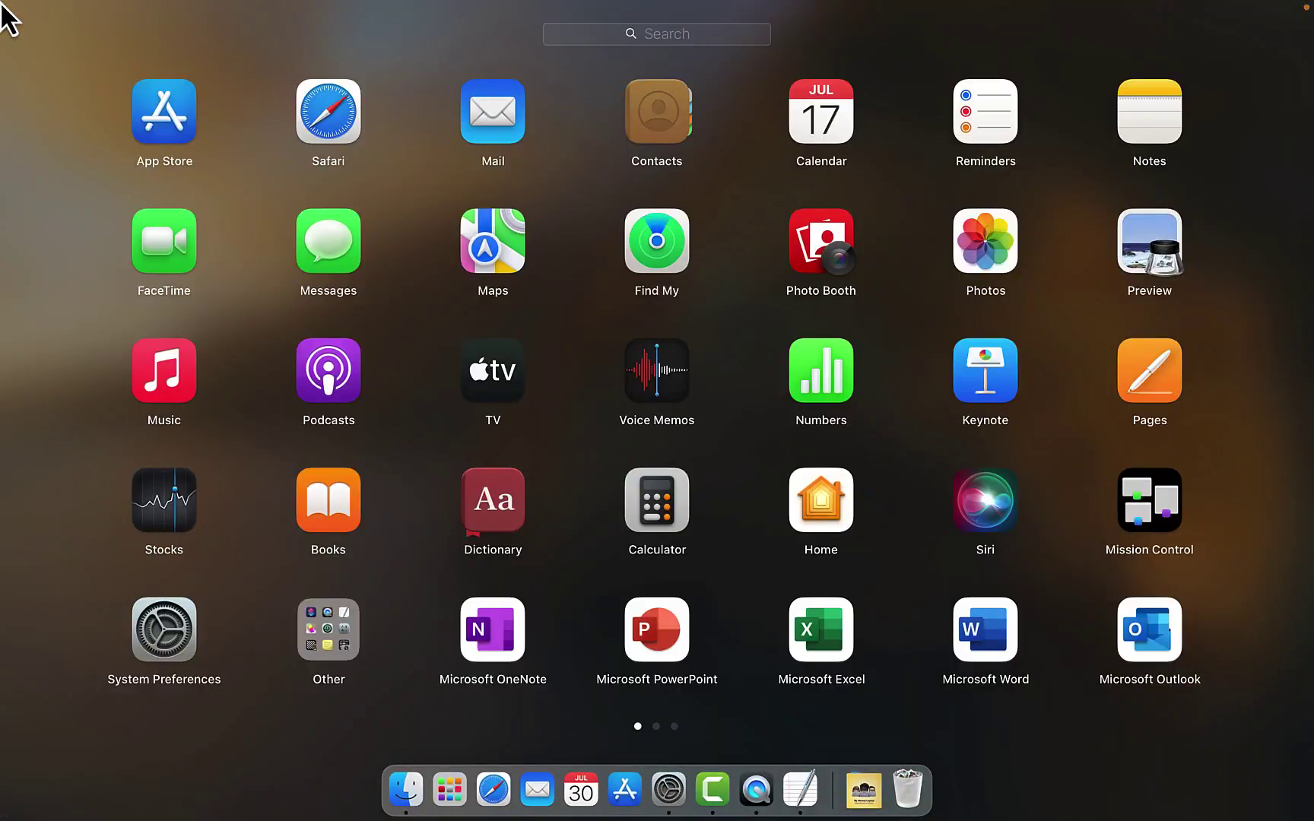
{"action": "left_click", "coordinate": [91, 111]}
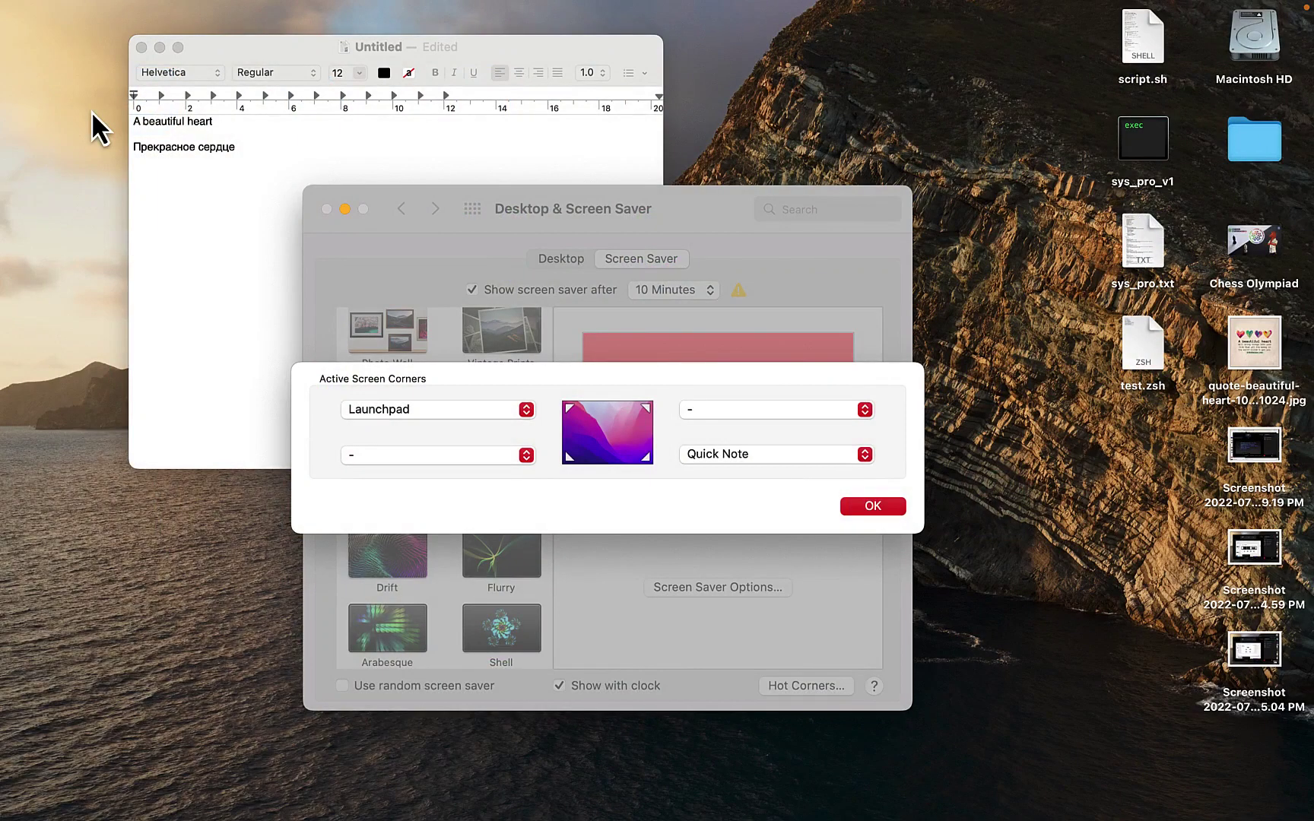
- Examine how the modifier variants, such as Command and Option, apply to the upper-left hot corner's available actions
{"action": "left_click", "coordinate": [488, 416]}
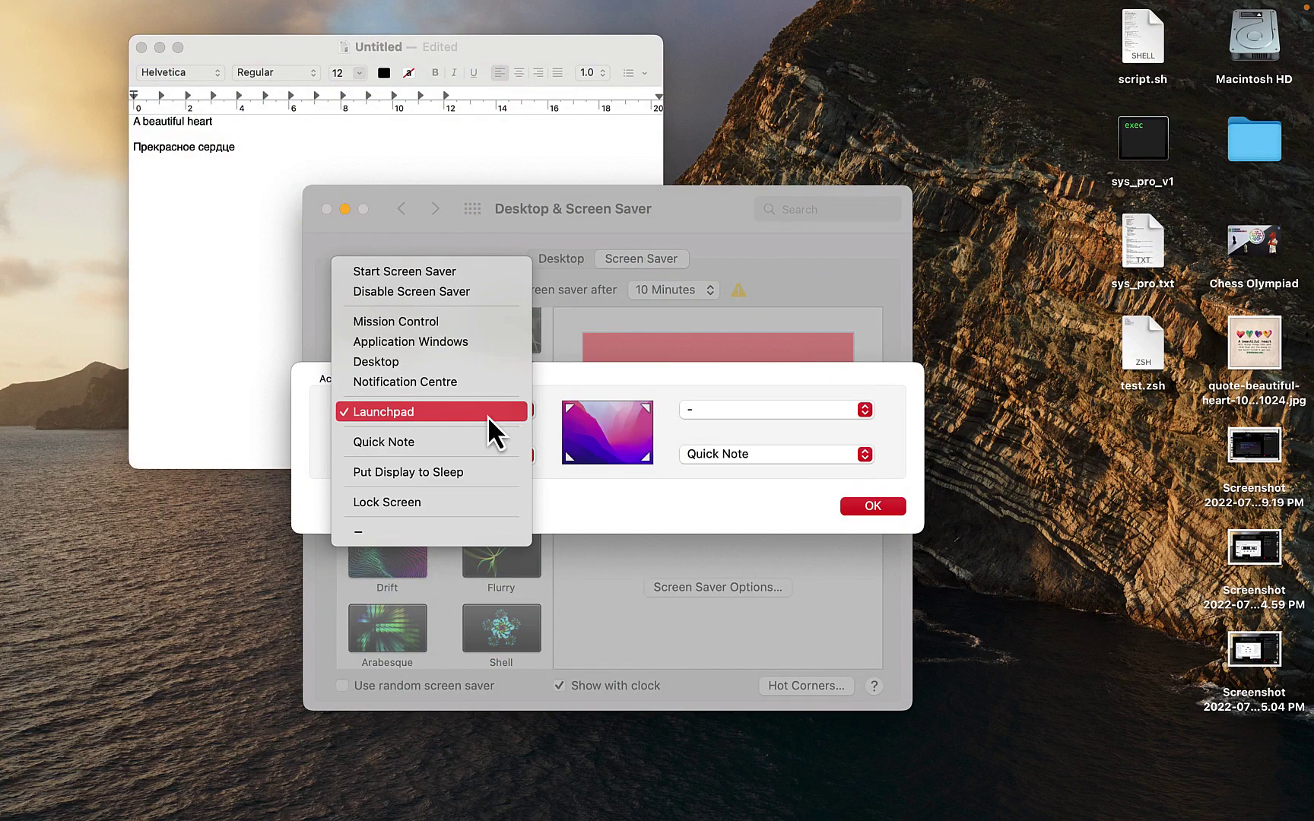
{"action": "key", "text": "super"}
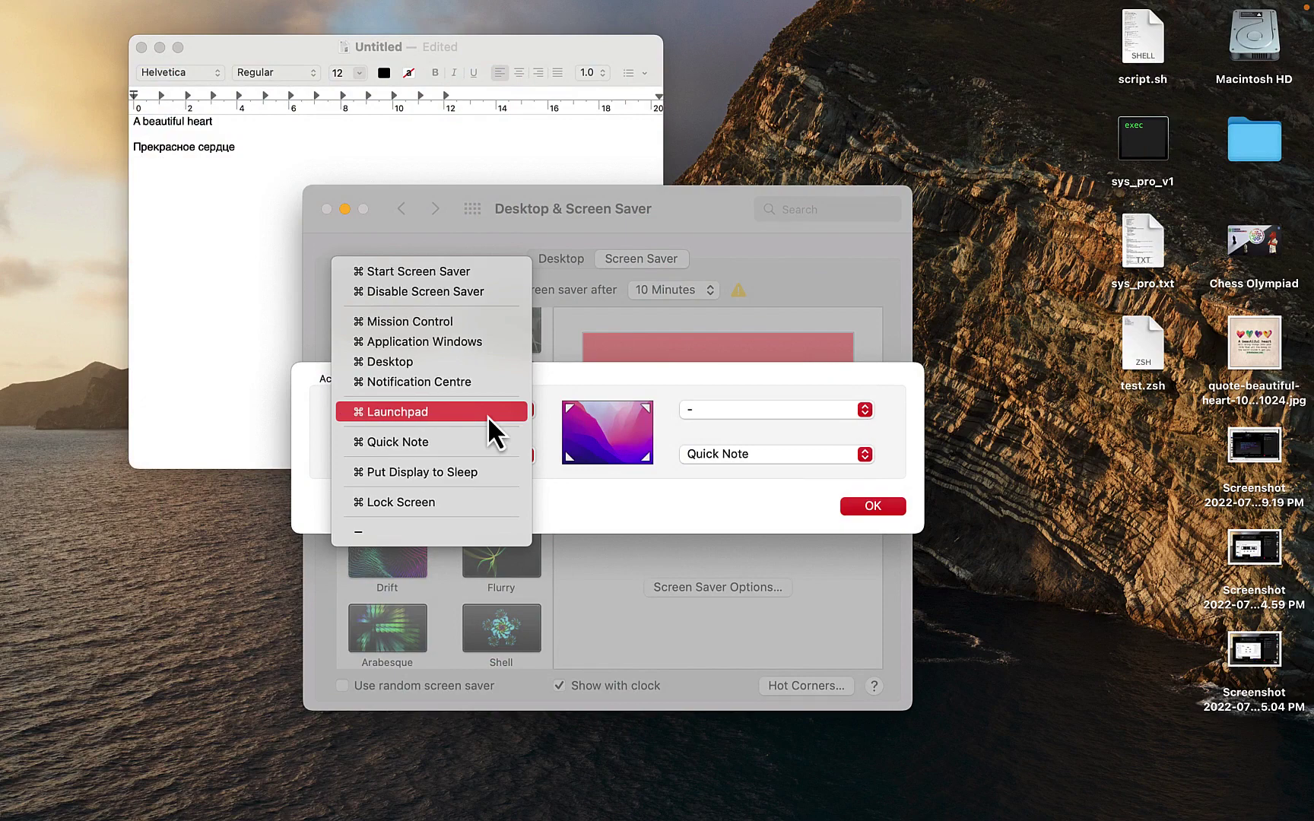
{"action": "key", "text": "alt"}
{"action": "key", "text": "ctrl"}
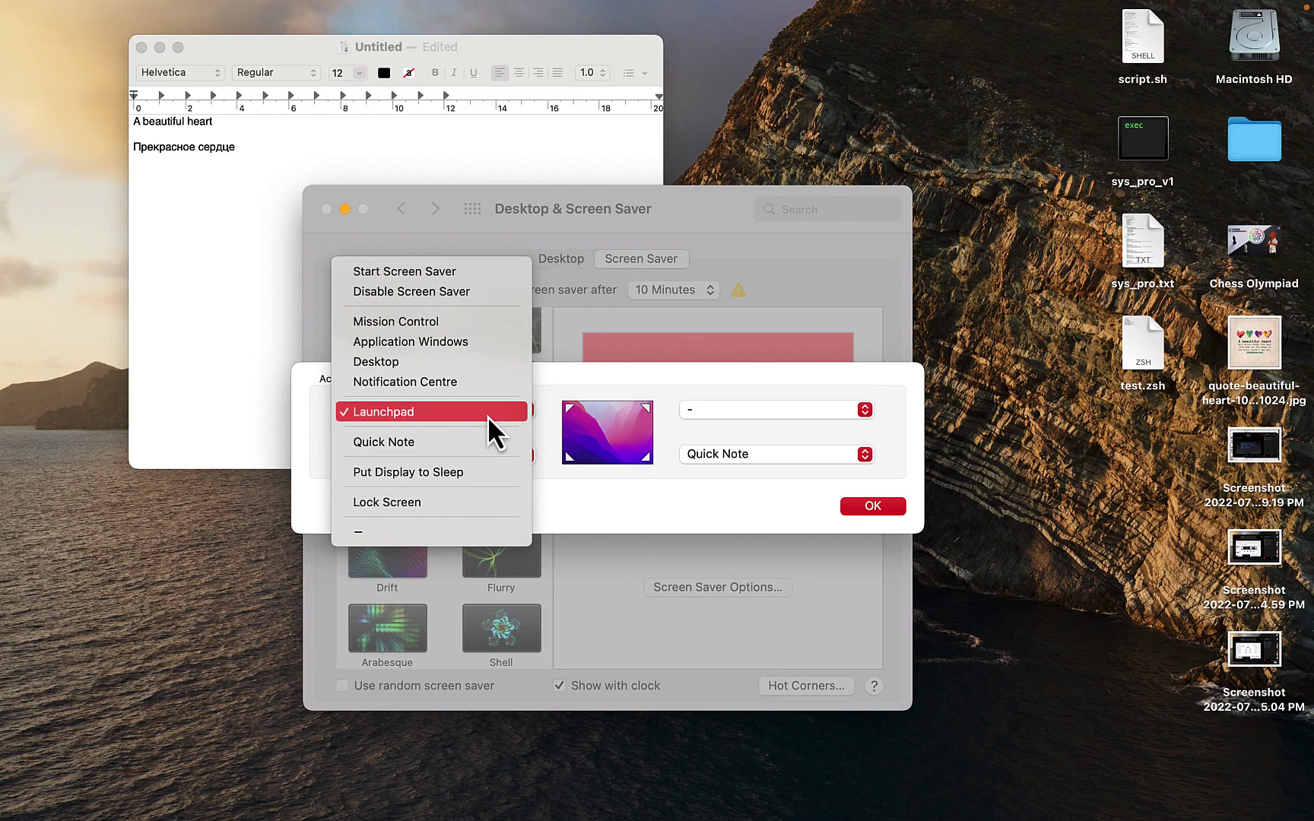
{"action": "key", "text": "shift"}
{"action": "key", "text": "super"}
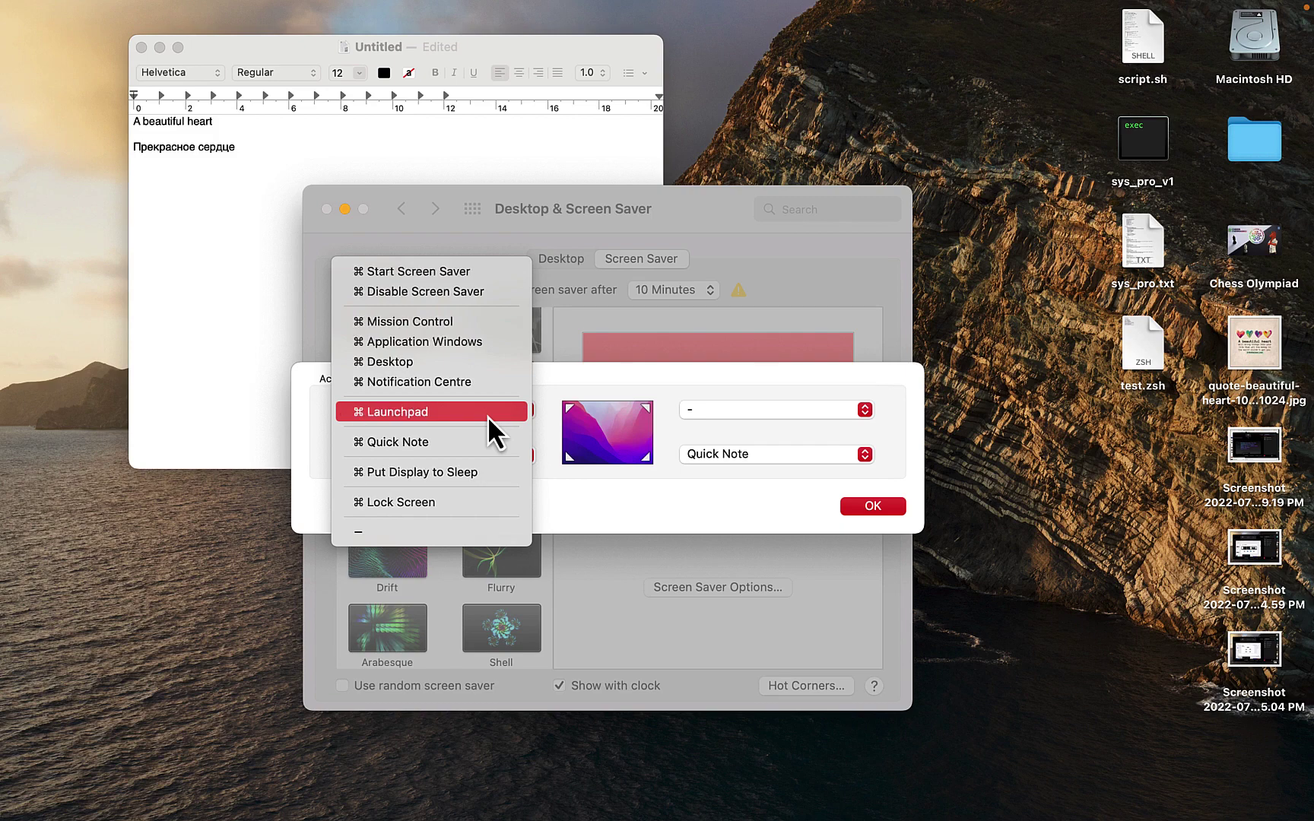
{"action": "left_click", "coordinate": [870, 507]}
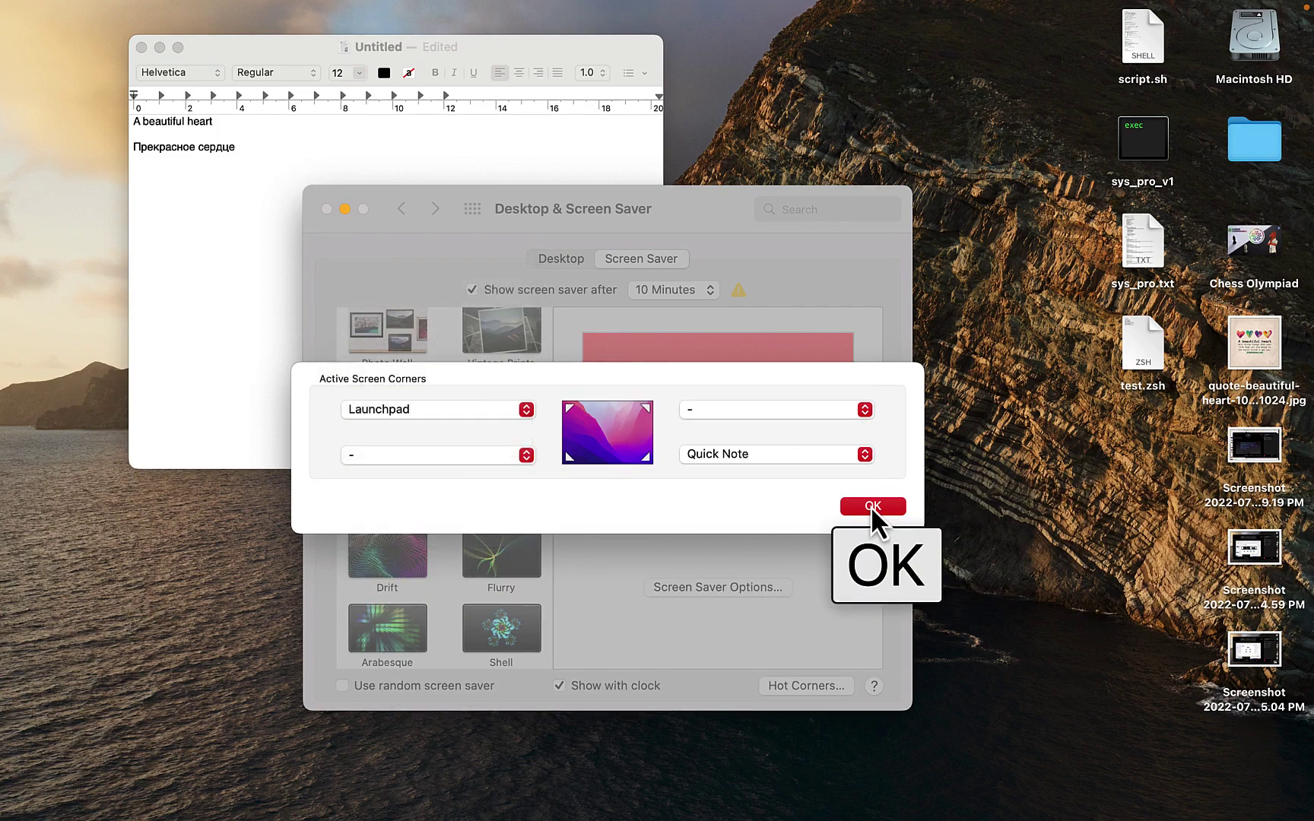
{"action": "left_click", "coordinate": [438, 405]}
{"action": "key", "text": "alt"}
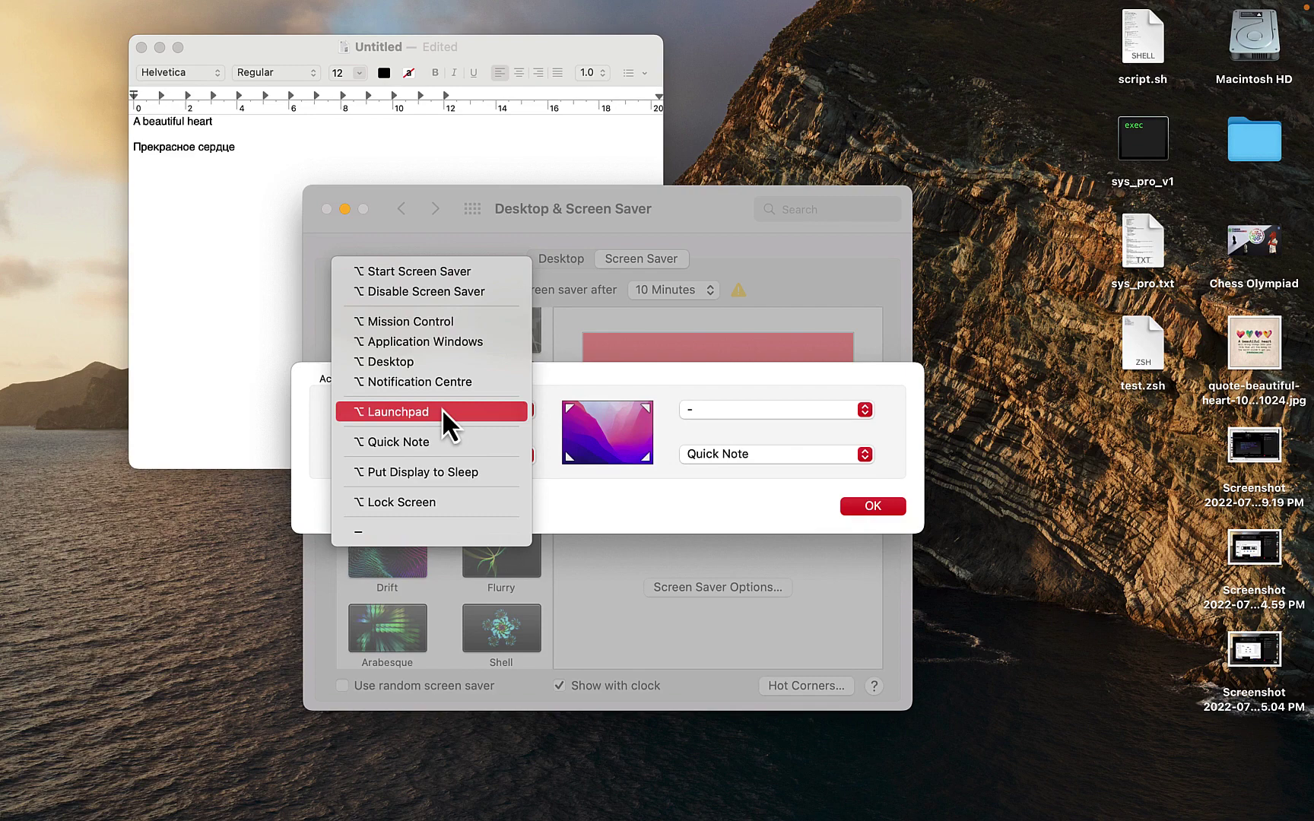
{"action": "key", "text": "super"}
{"action": "left_click", "coordinate": [861, 504]}
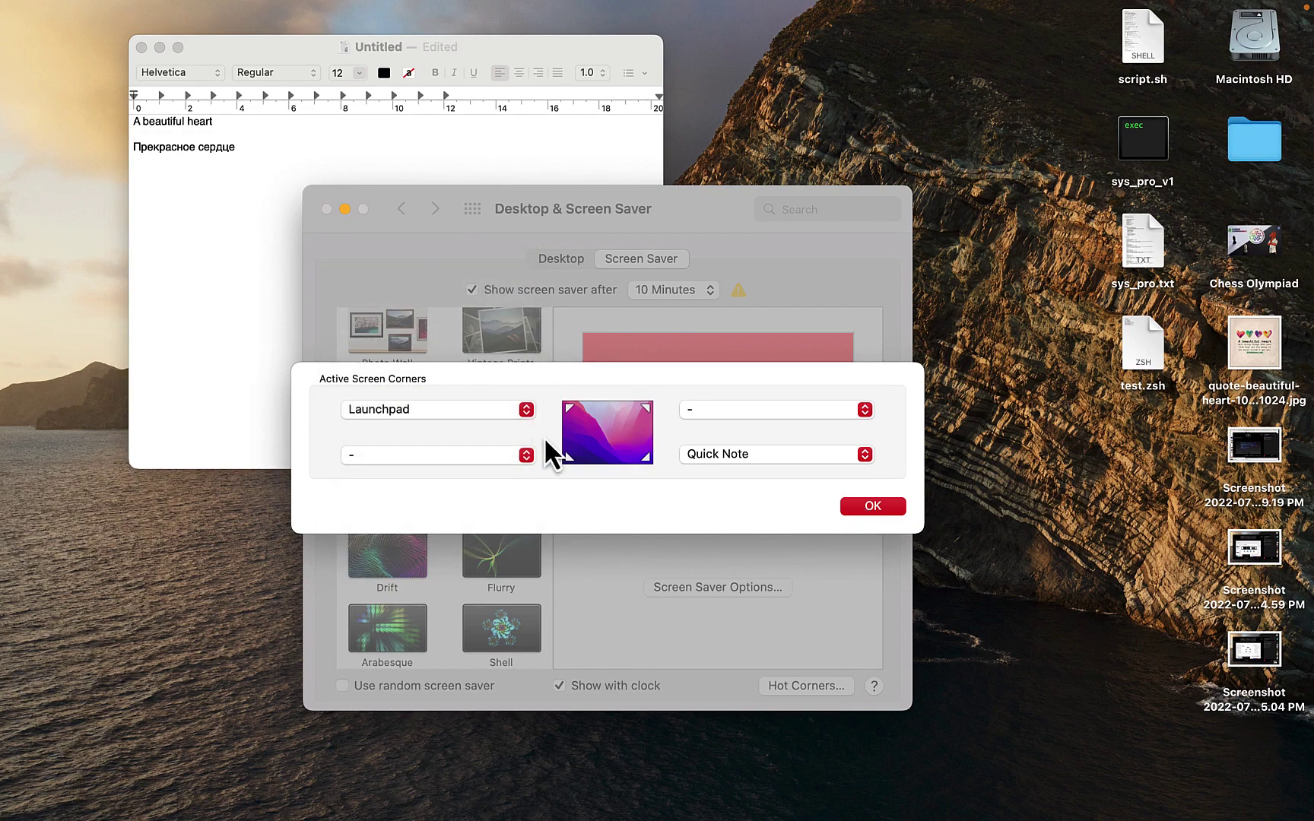
- Set the upper-left hot corner to Launchpad with the Option modifier and test it
{"action": "left_click", "coordinate": [514, 412]}
{"action": "left_click", "coordinate": [513, 413], "text": "alt"}
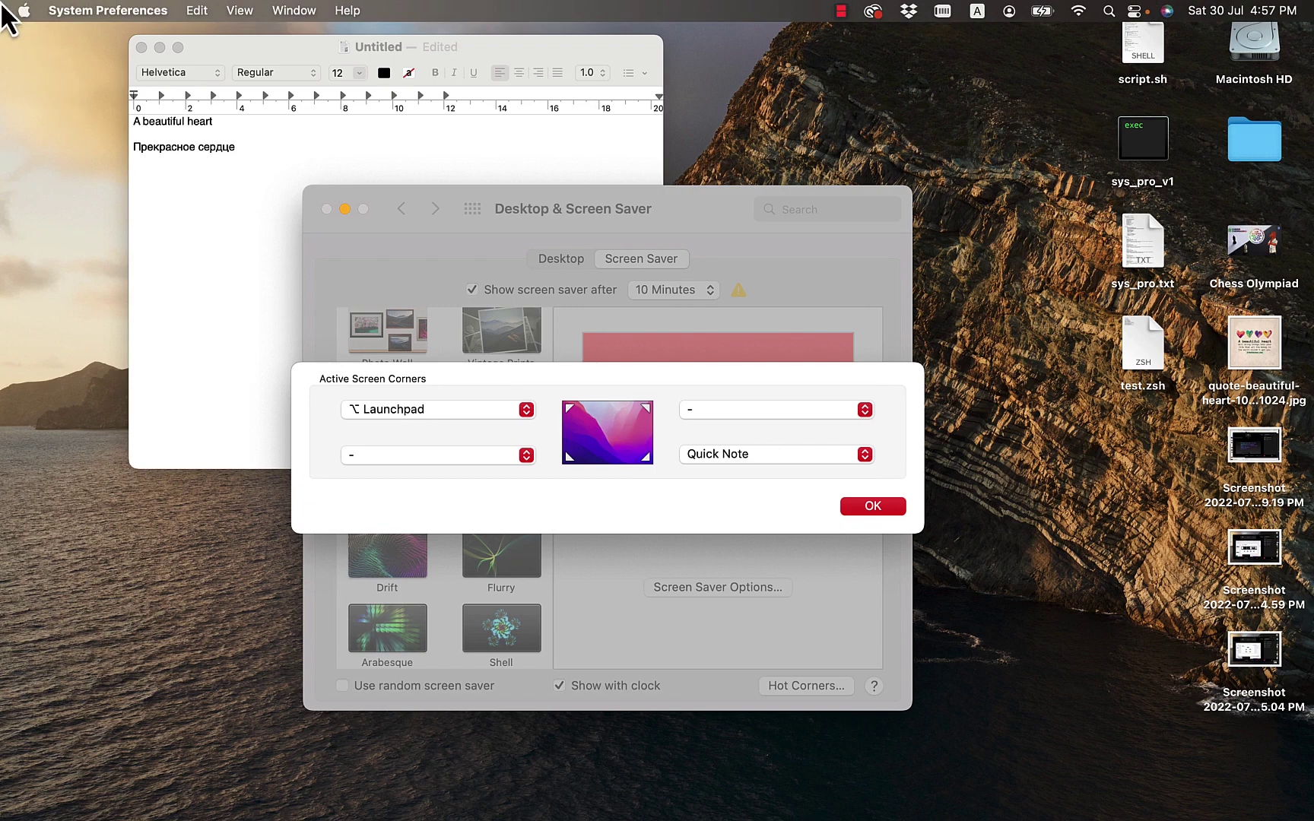
{"action": "key", "text": "alt"}
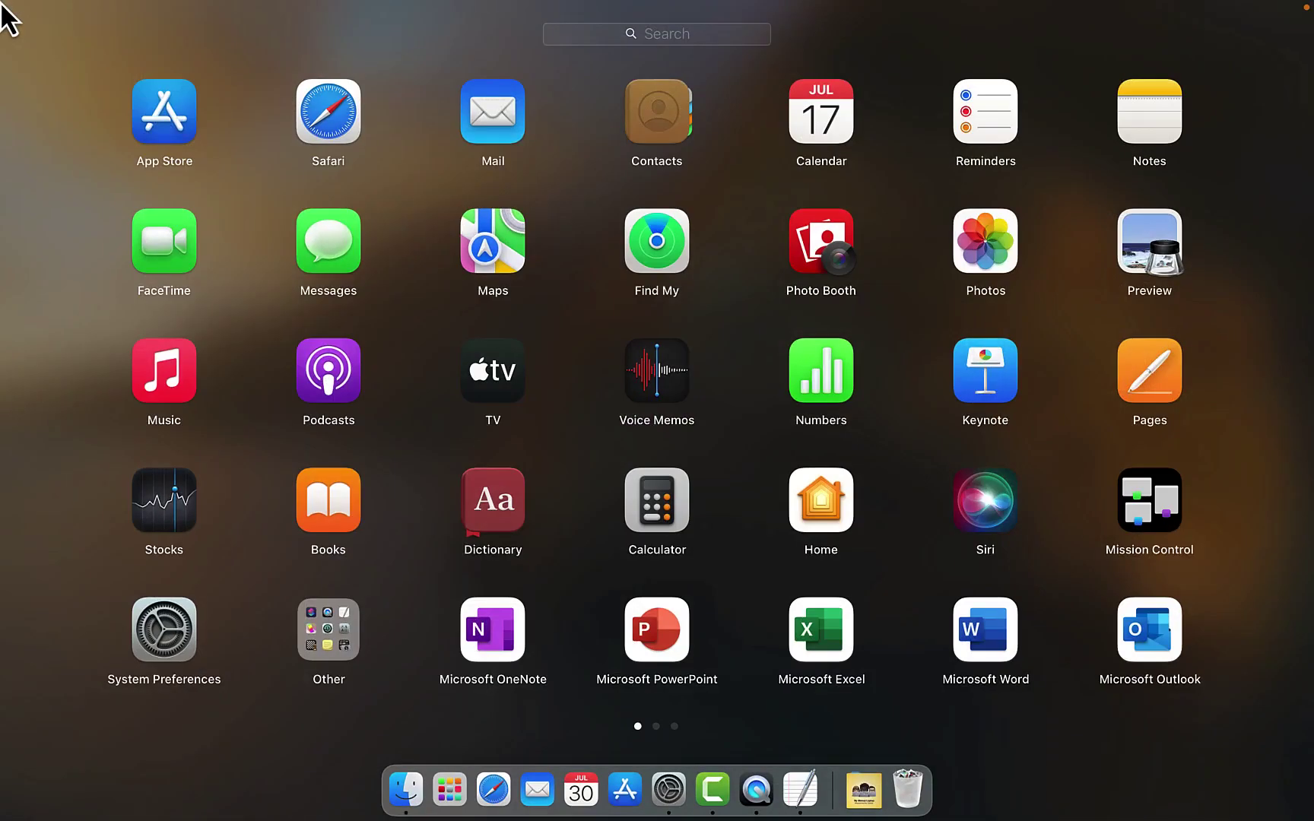
{"action": "left_click", "coordinate": [586, 310]}
- Confirm the hot corner settings, close System Preferences, and return to the TextEdit document
{"action": "left_click", "coordinate": [856, 502]}
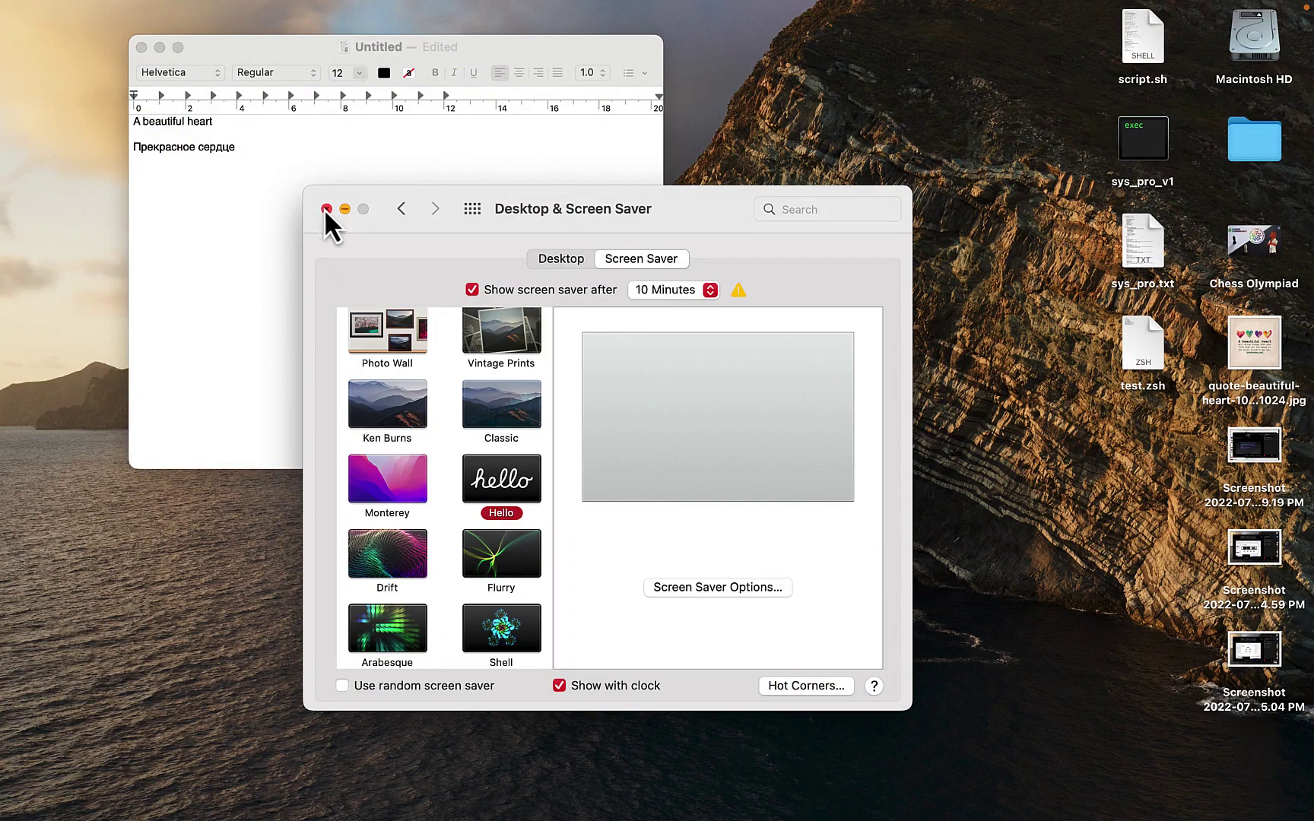
{"action": "left_click", "coordinate": [325, 208]}
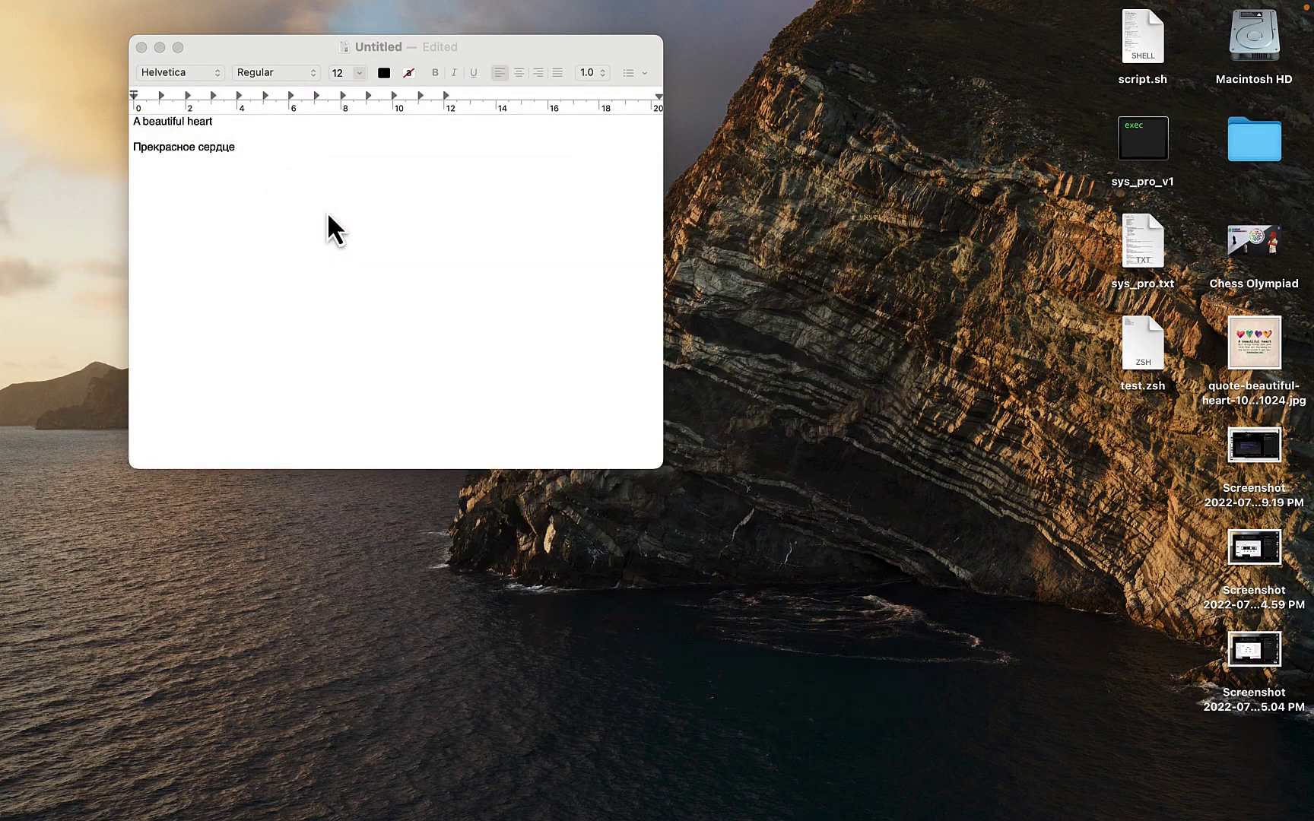
{"action": "left_click", "coordinate": [327, 212]}
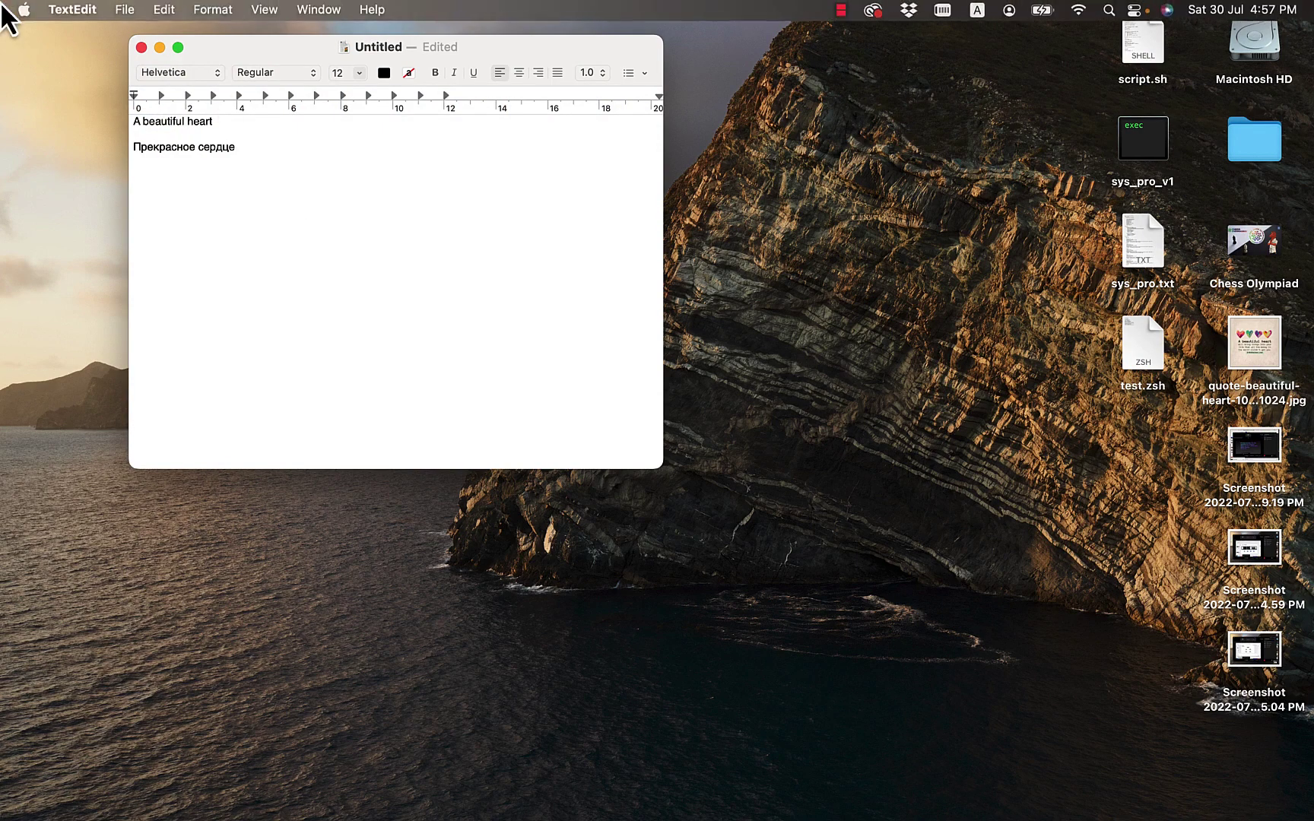
{"action": "left_click", "coordinate": [22, 10]}
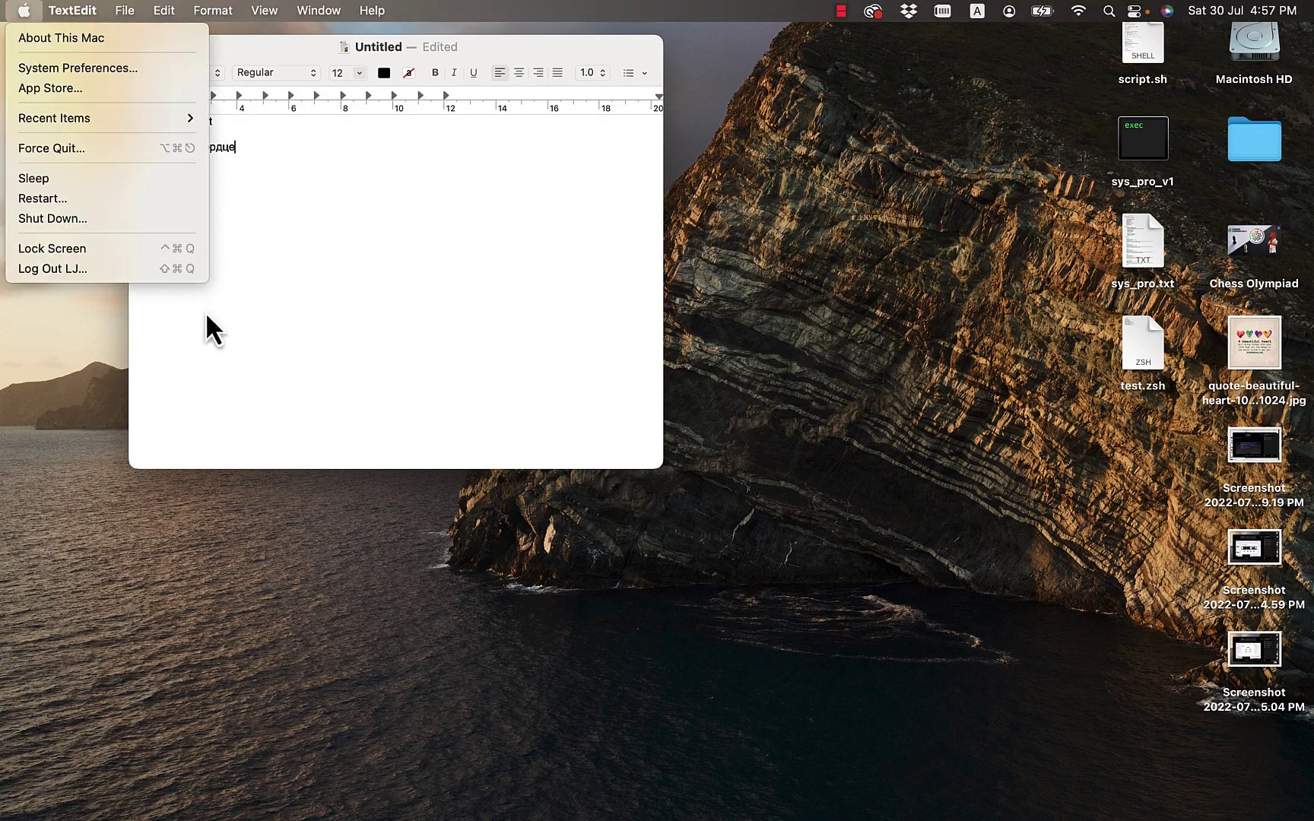
{"action": "left_click", "coordinate": [215, 369]}
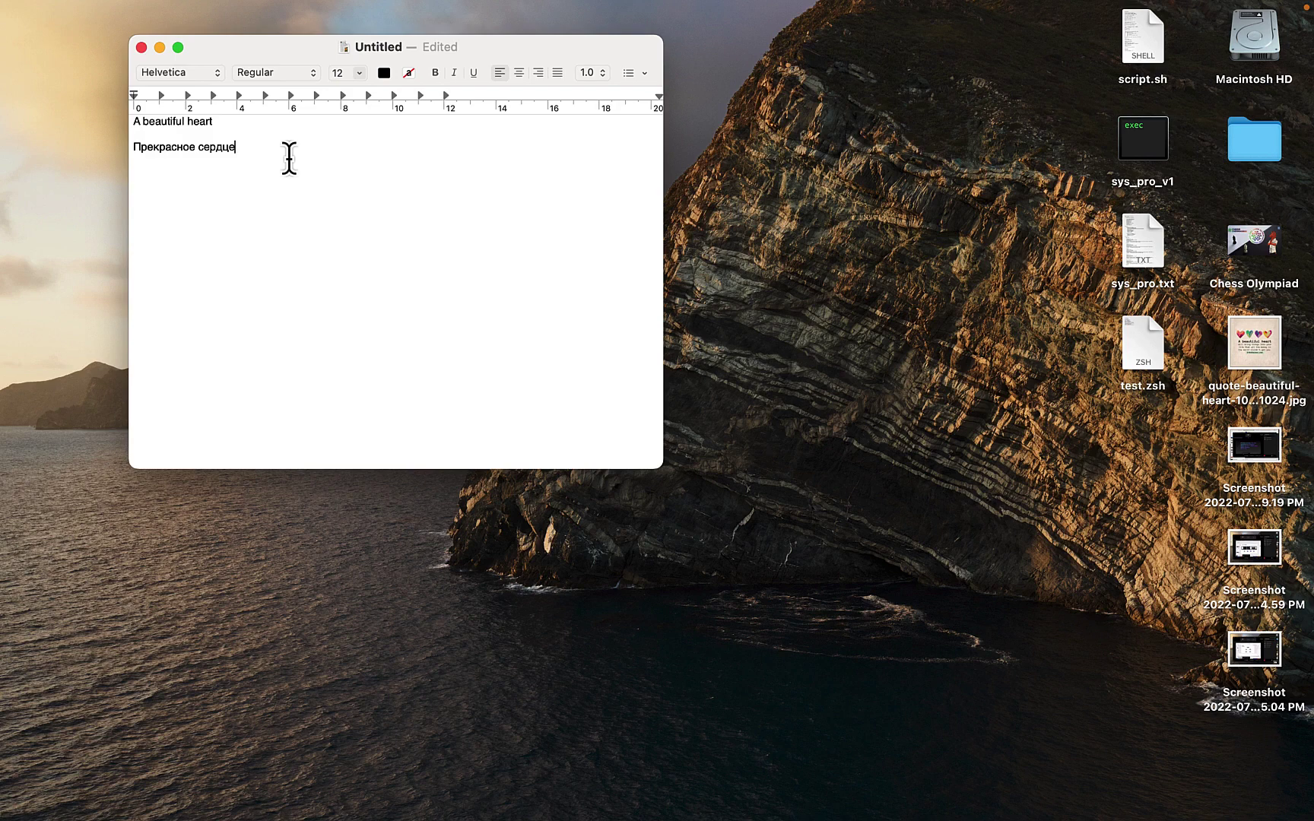
- Enlarge both the English and Russian lines in the TextEdit document to 21 pt
{"action": "left_click_drag", "start_coordinate": [289, 158], "coordinate": [135, 112]}
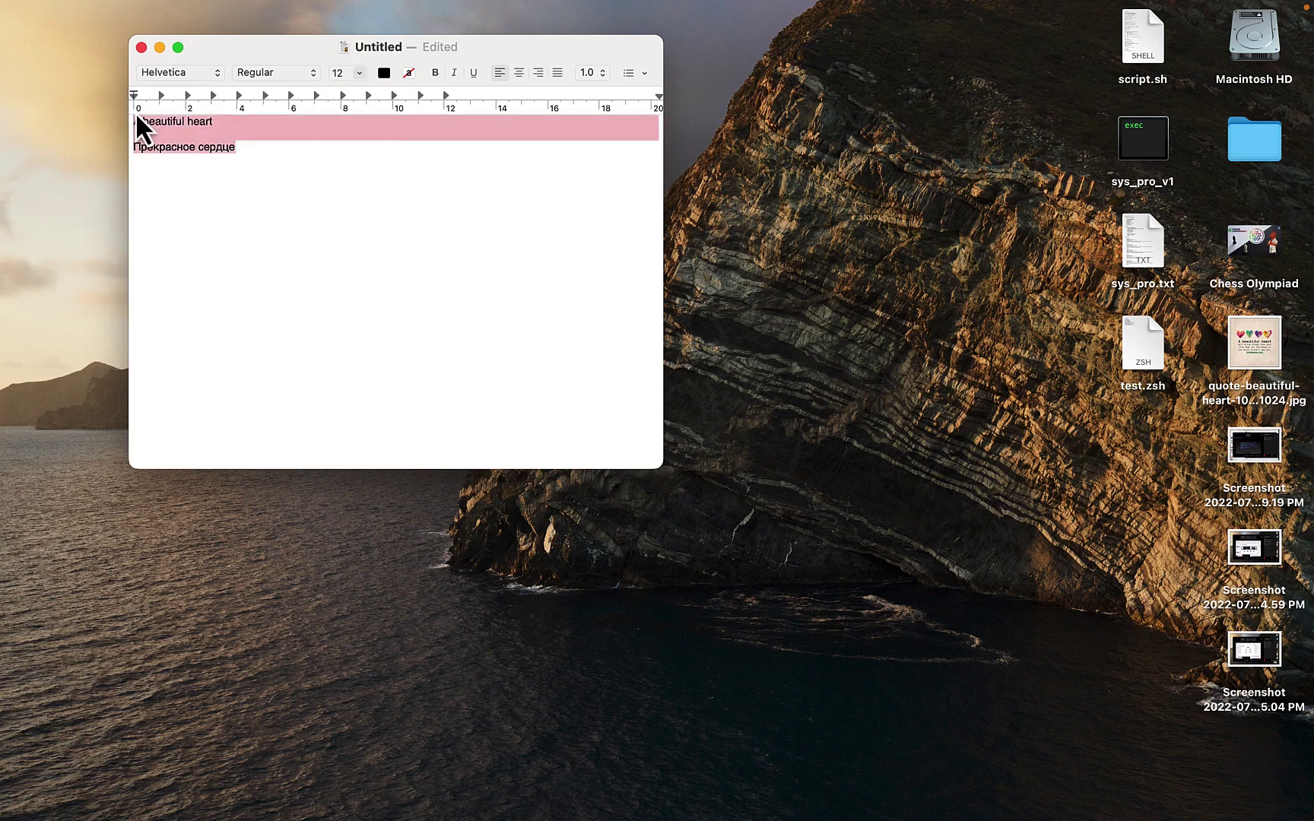
{"action": "key", "text": "super+plus"}
{"action": "key", "text": "super+plus"}
{"action": "key", "text": "super+plus"}
{"action": "key", "text": "super+plus"}
{"action": "key", "text": "super+plus"}
{"action": "key", "text": "super+plus"}
{"action": "key", "text": "super+plus"}
{"action": "key", "text": "super+plus"}
{"action": "key", "text": "super+plus"}
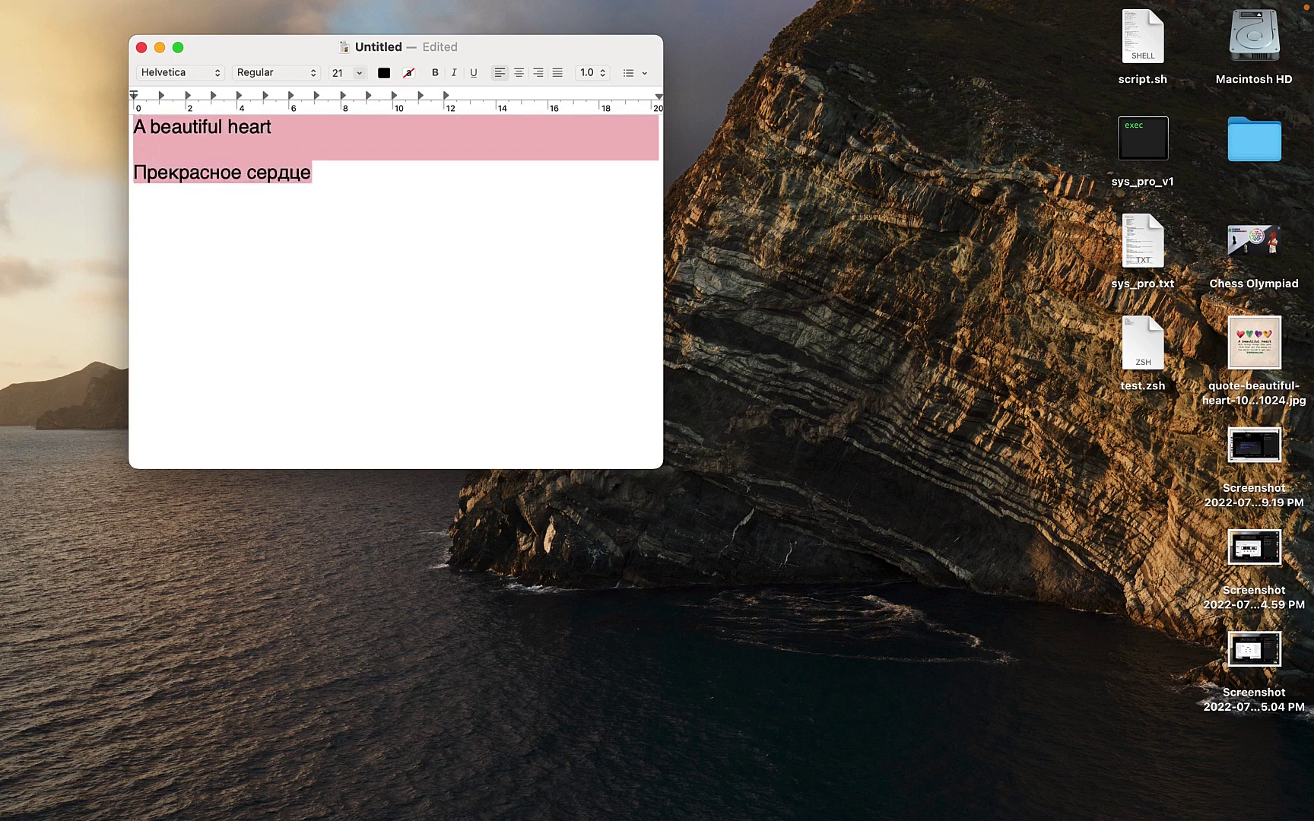
- Open Safari and decline the Google sign-in prompt on the home page
{"action": "mouse_move", "coordinate": [499, 796]}
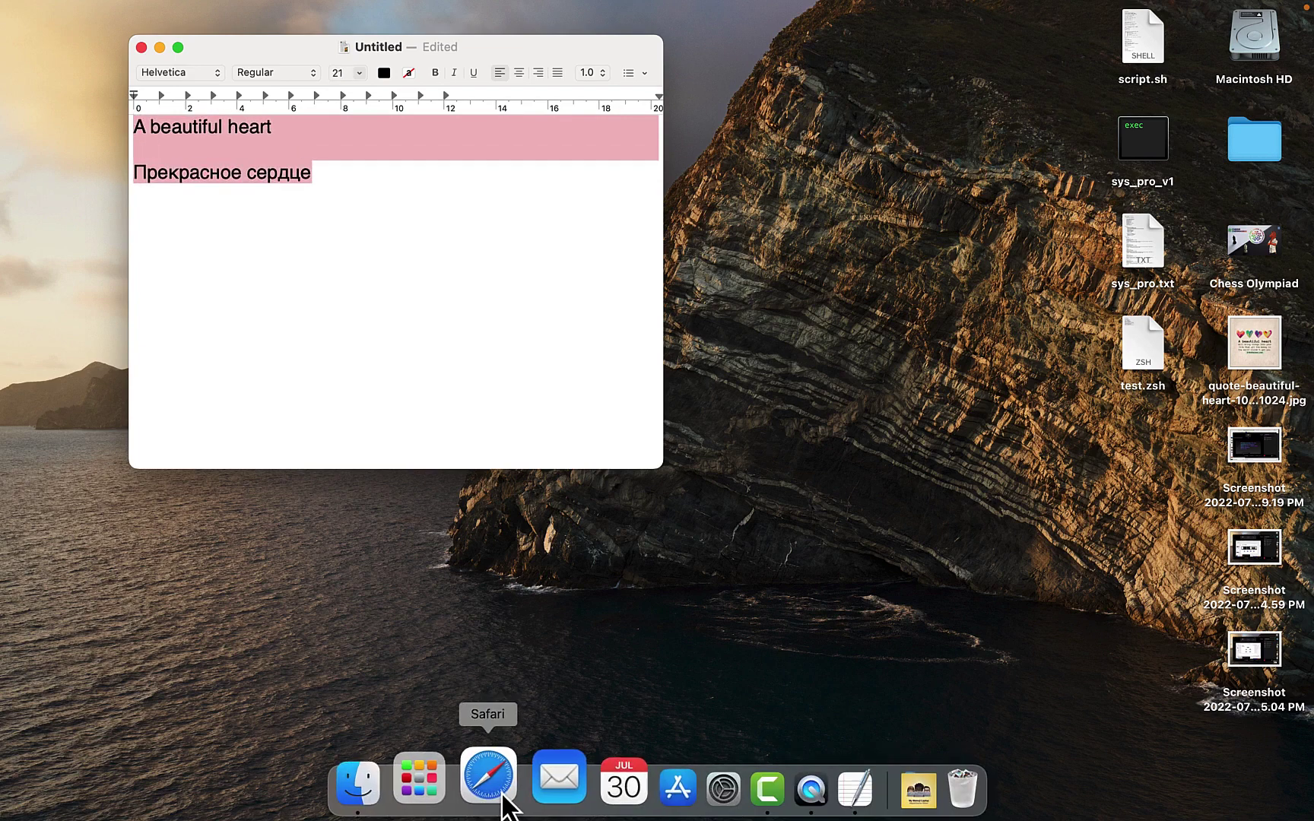
{"action": "left_click", "coordinate": [502, 791]}
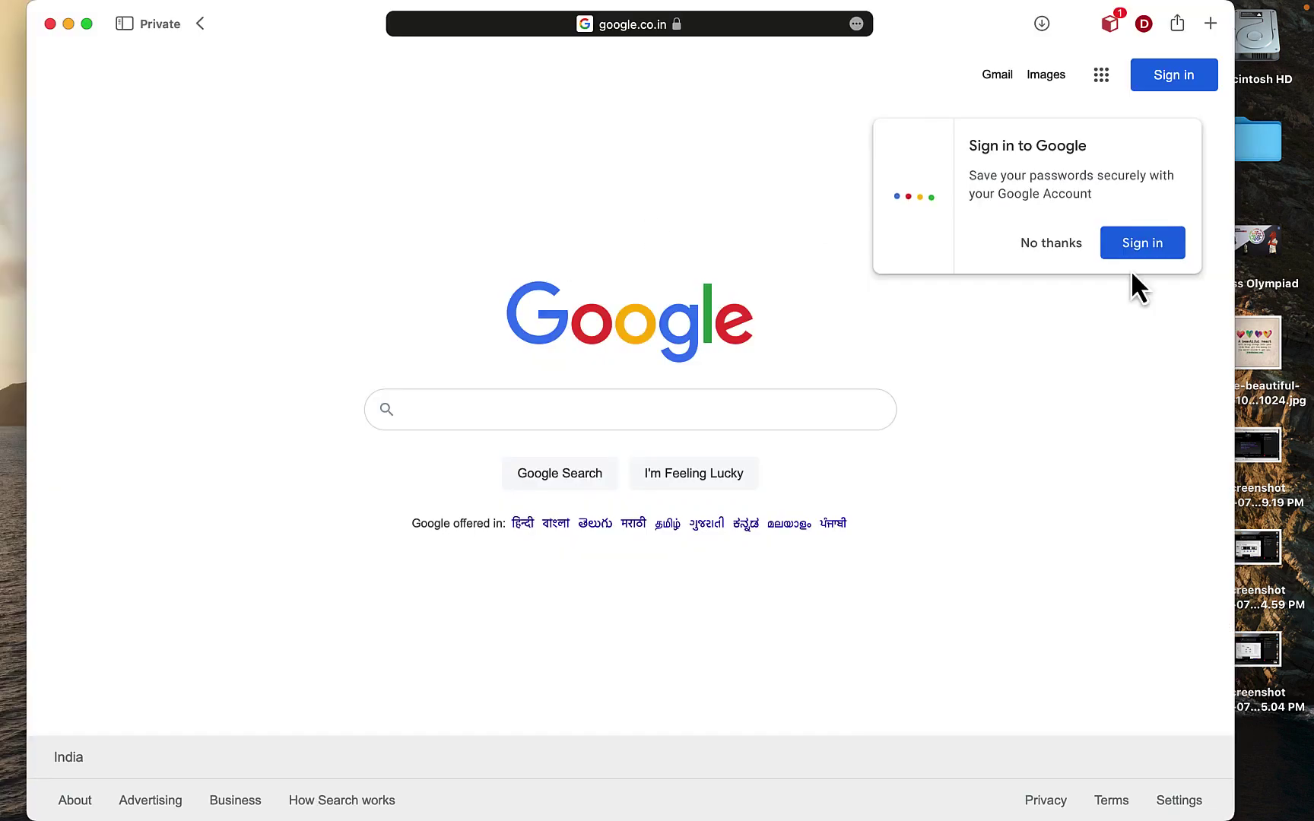
{"action": "left_click", "coordinate": [1065, 245]}
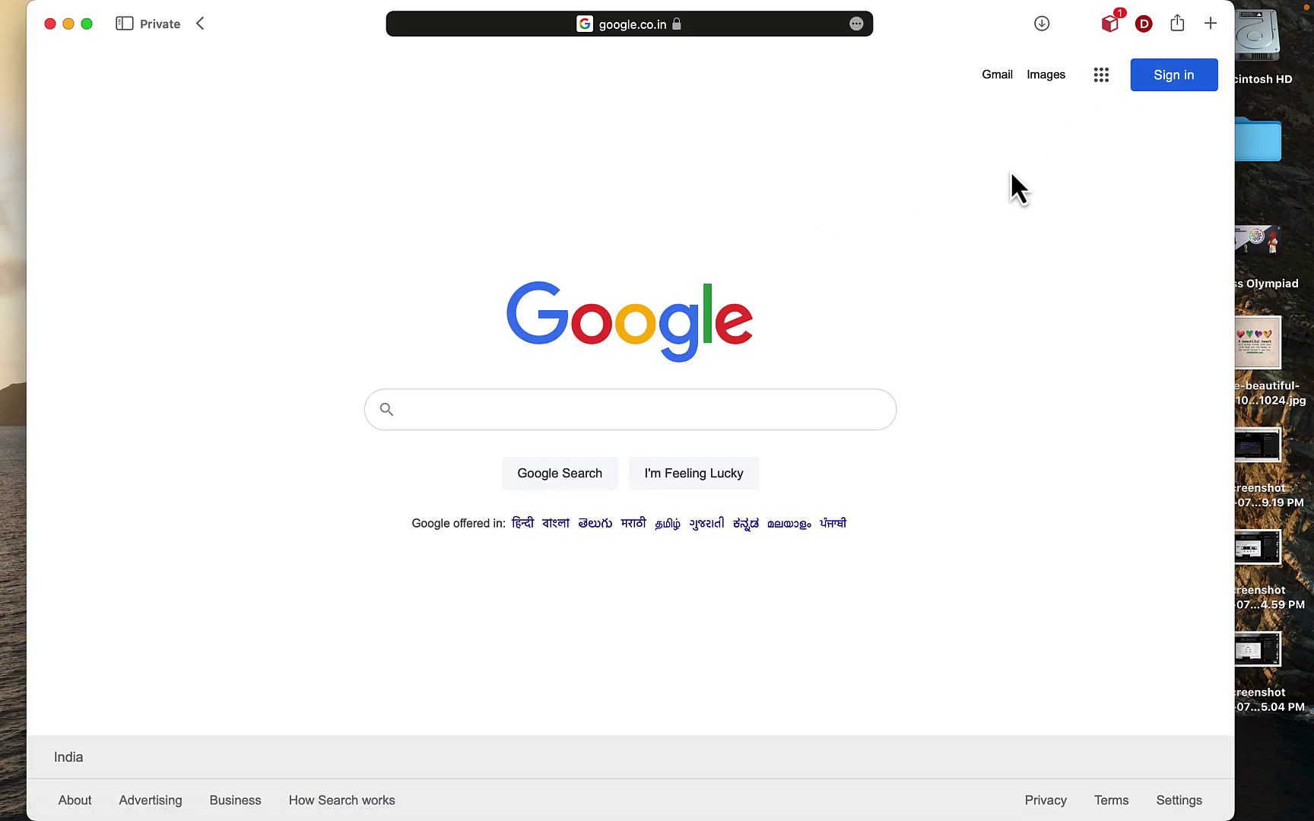
- Magnify and shrink the Google home page repeatedly, with the pointer on blank space and on the Gmail link, to compare the zooming
{"action": "scroll", "coordinate": [1005, 176], "scroll_direction": "up", "scroll_amount": 5}
{"action": "scroll", "coordinate": [1005, 180], "scroll_direction": "down", "scroll_amount": 5}
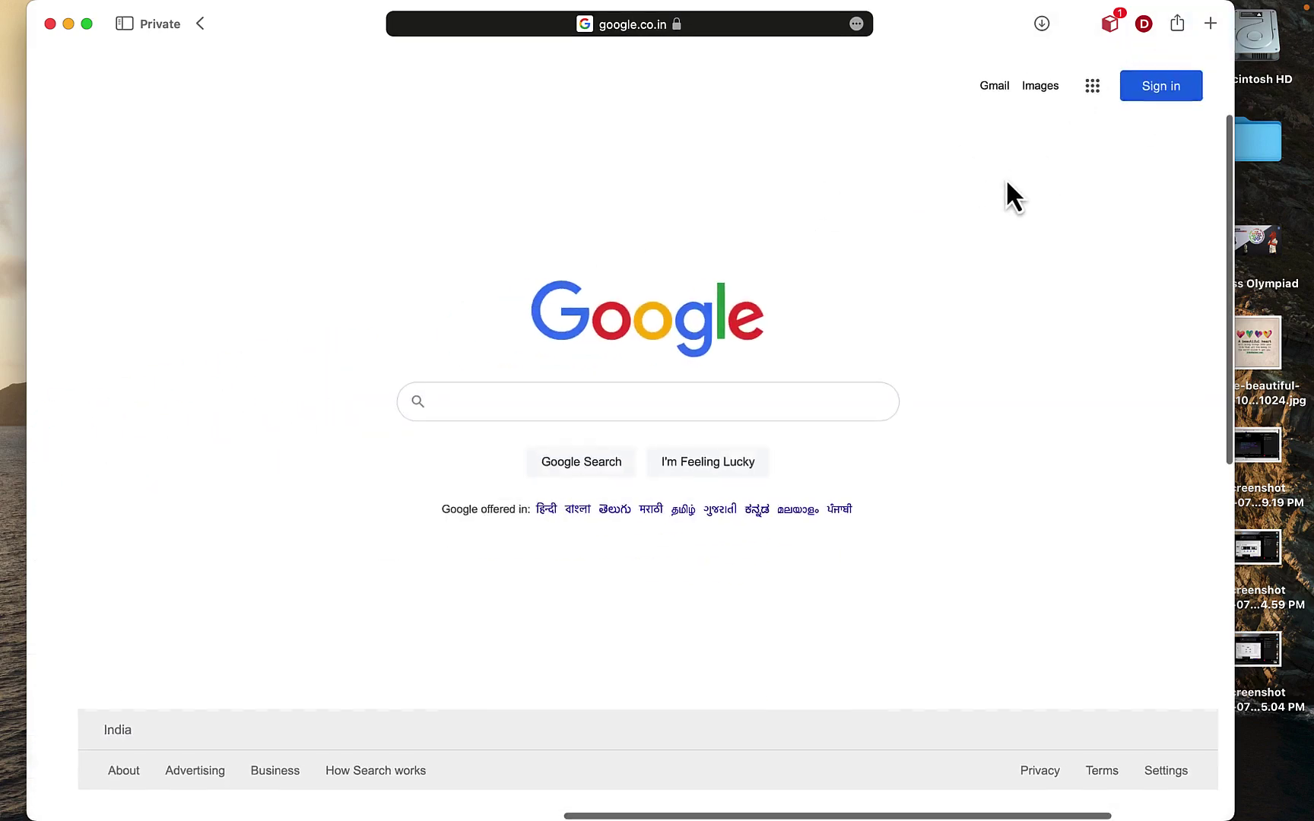
{"action": "scroll", "coordinate": [1005, 182], "scroll_direction": "up", "scroll_amount": 5}
{"action": "scroll", "coordinate": [1006, 182], "scroll_direction": "down", "scroll_amount": 5}
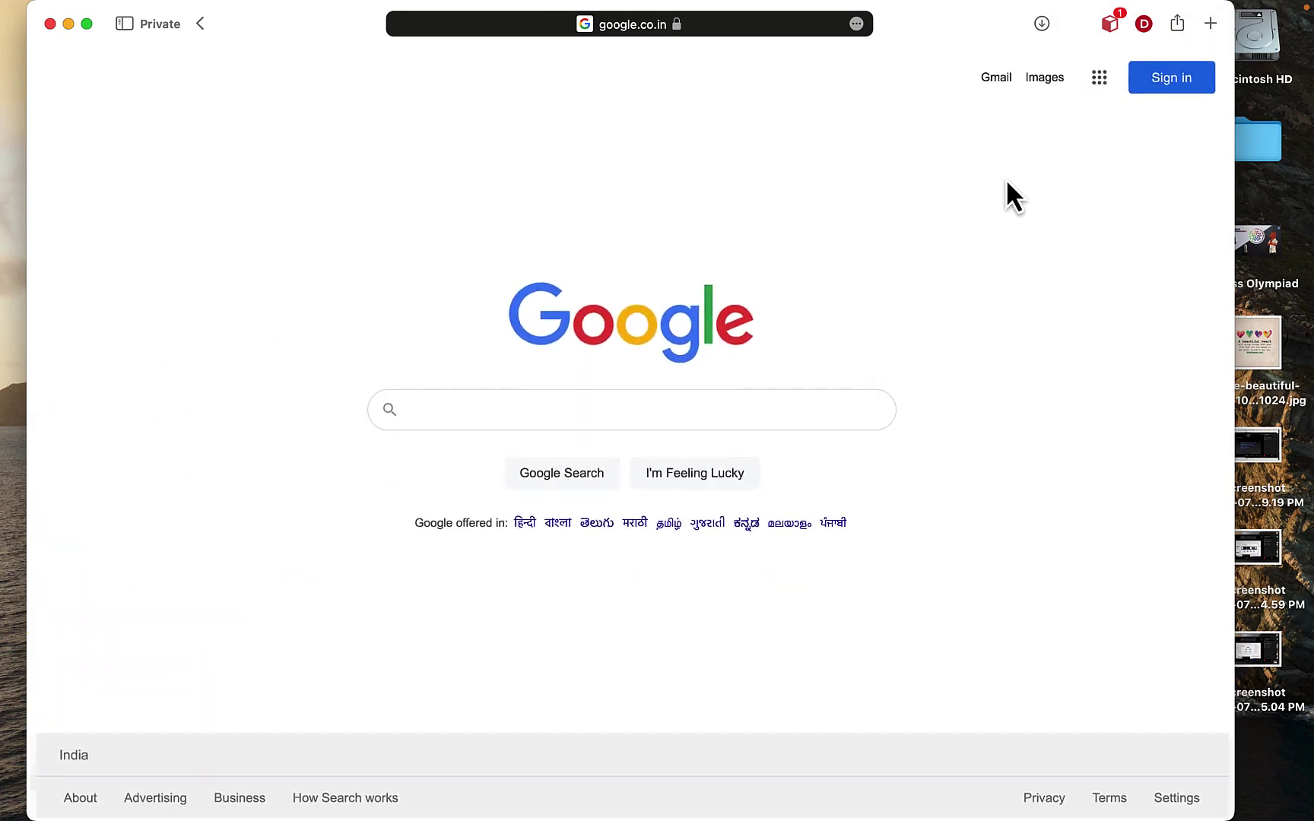
{"action": "scroll", "coordinate": [1006, 182], "scroll_direction": "up", "scroll_amount": 3}
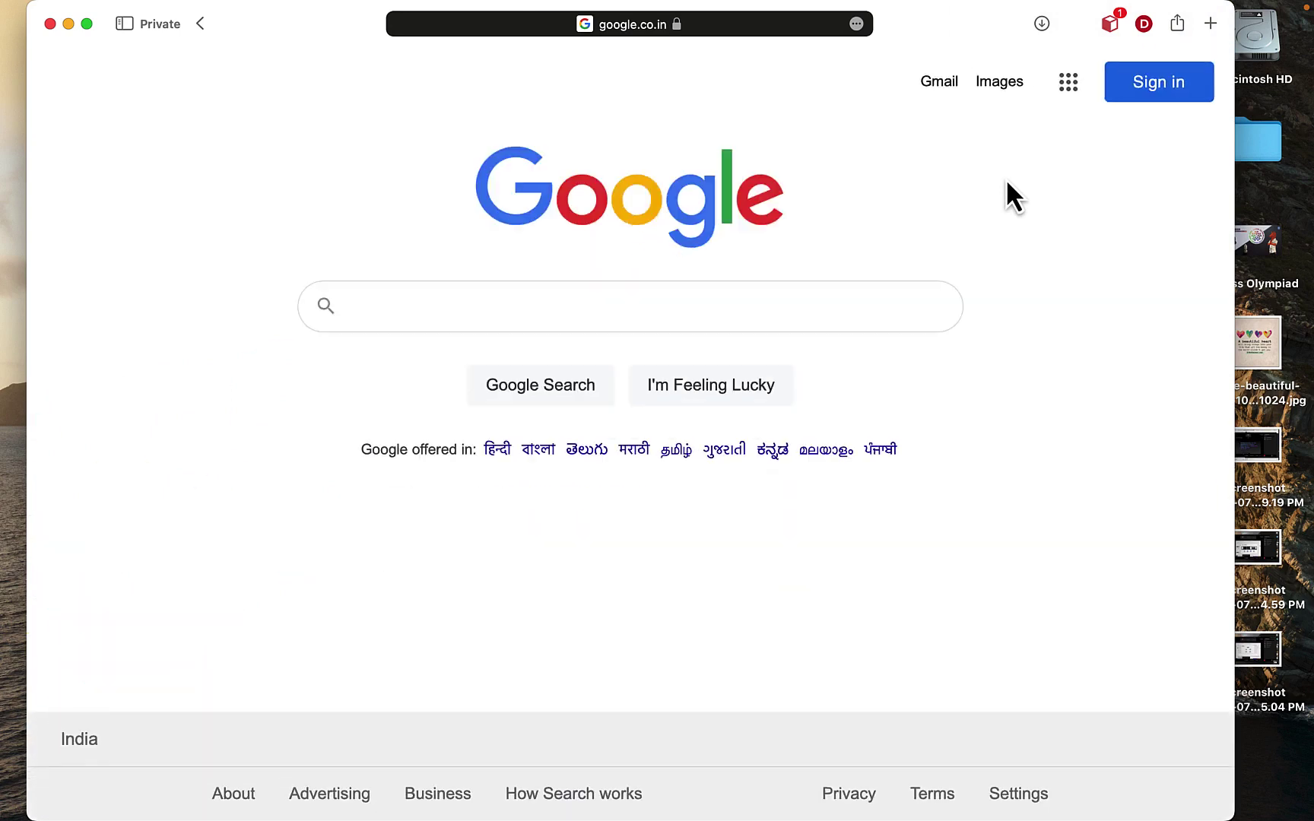
{"action": "scroll", "coordinate": [1006, 182], "scroll_direction": "down", "scroll_amount": 3}
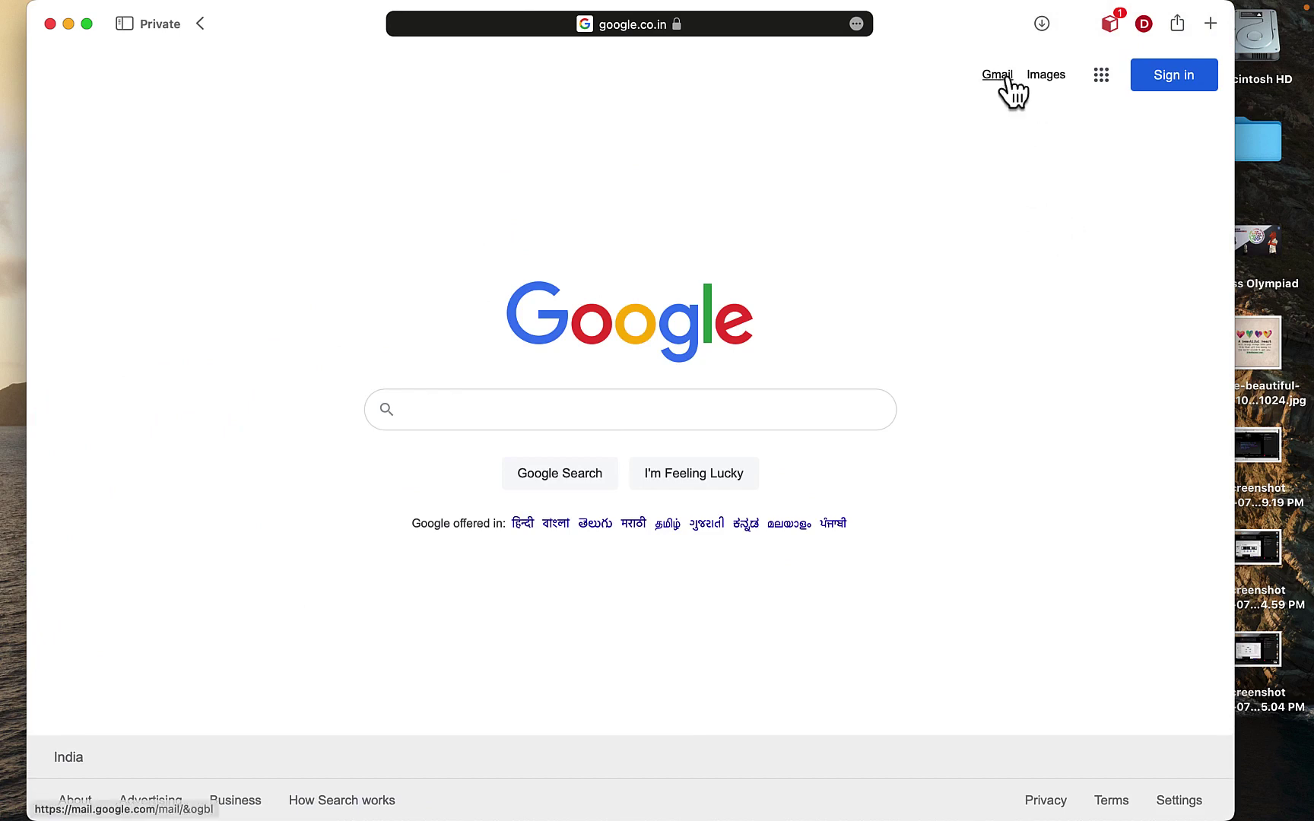
{"action": "scroll", "coordinate": [1015, 87], "scroll_direction": "up", "scroll_amount": 3}
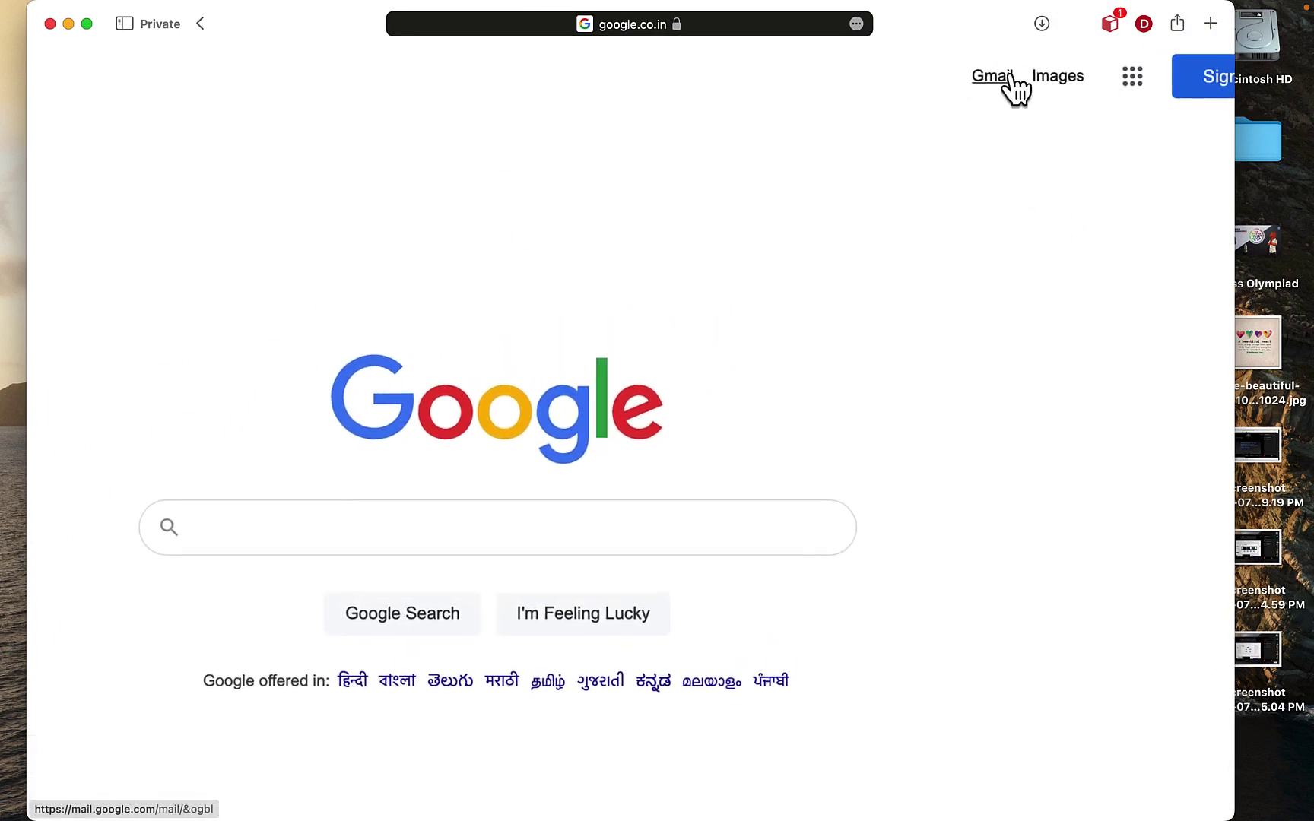
{"action": "scroll", "coordinate": [1015, 87], "scroll_direction": "down", "scroll_amount": 3}
{"action": "scroll", "coordinate": [1015, 87], "scroll_direction": "up", "scroll_amount": 3}
{"action": "scroll", "coordinate": [1016, 90], "scroll_direction": "down", "scroll_amount": 3}
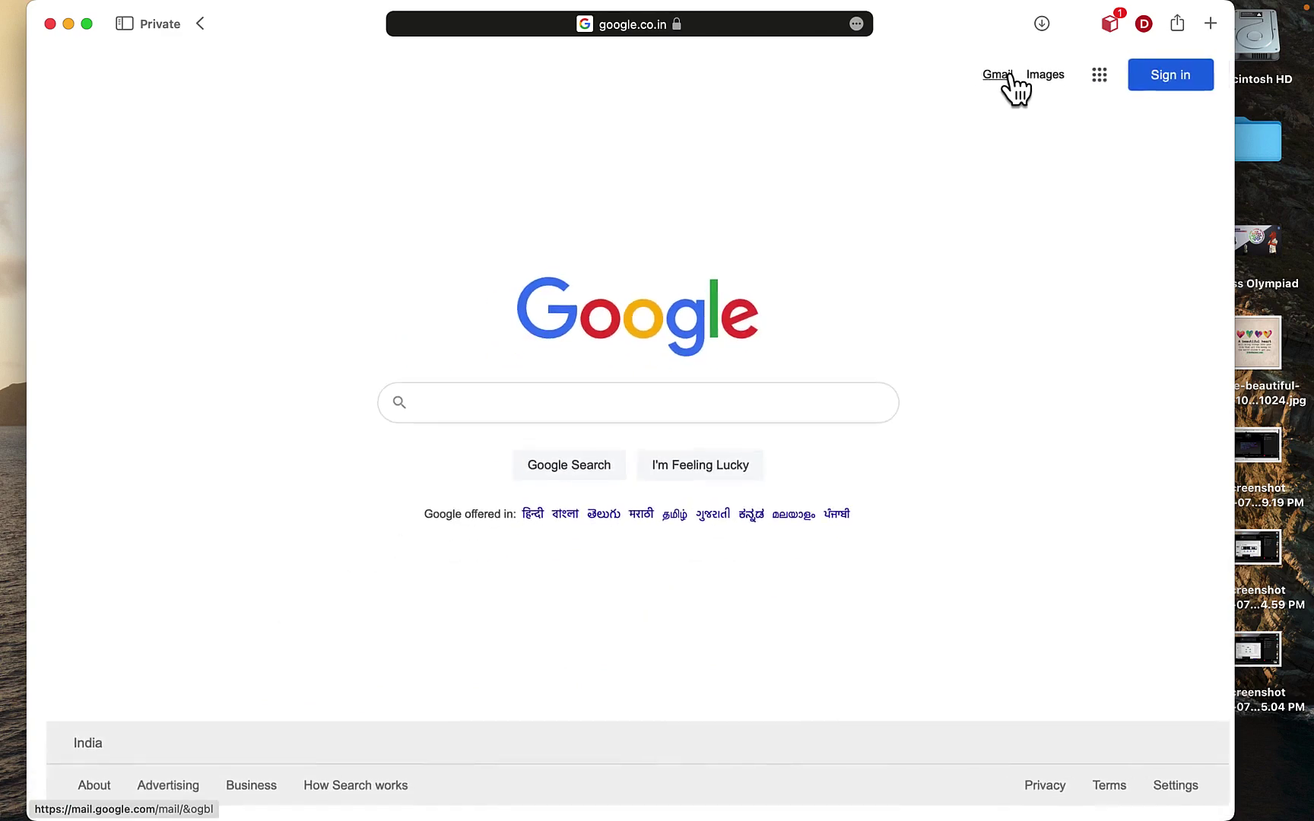
- Close the Safari window and return to the TextEdit document, deselecting its text
{"action": "left_click", "coordinate": [51, 25]}
{"action": "left_click", "coordinate": [655, 438]}
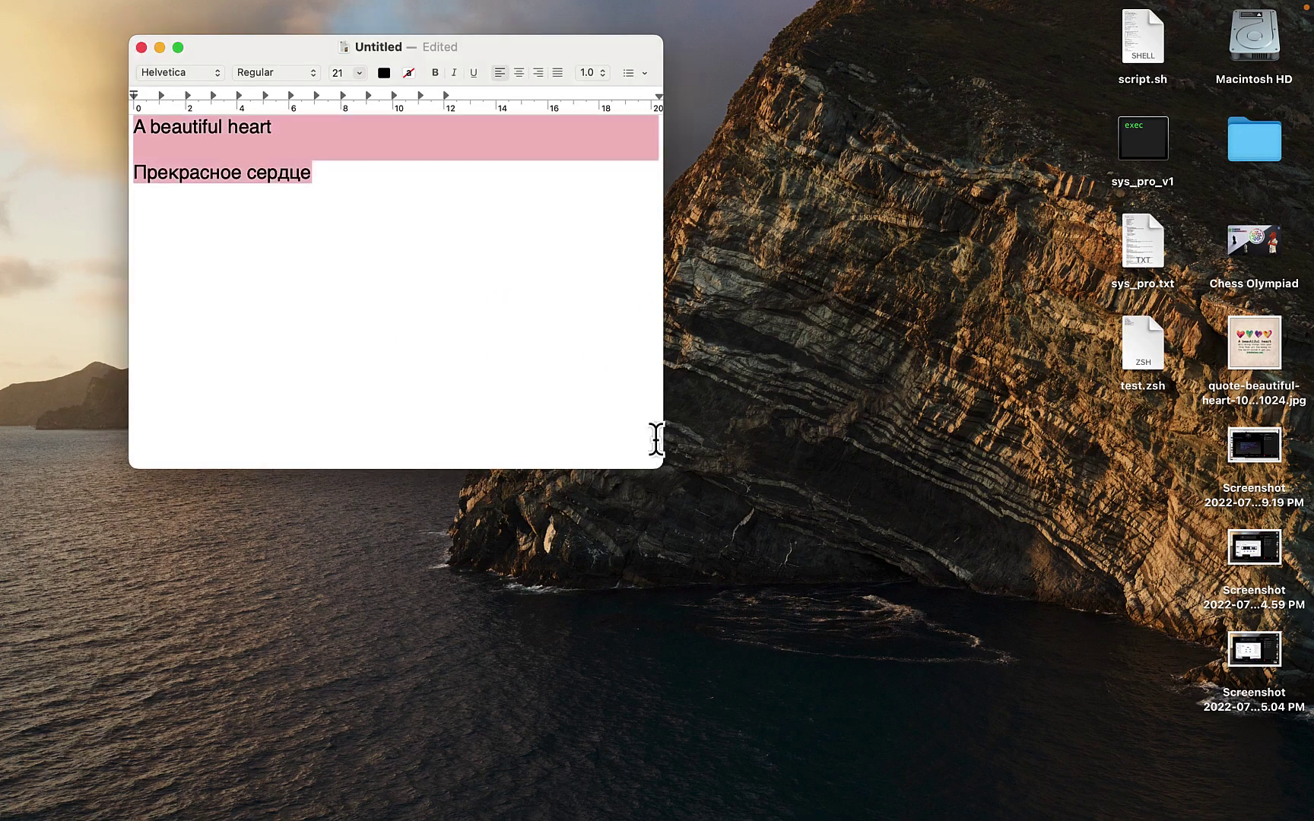
{"action": "left_click", "coordinate": [718, 458]}
{"action": "left_click", "coordinate": [508, 387]}
{"action": "left_click", "coordinate": [757, 629]}
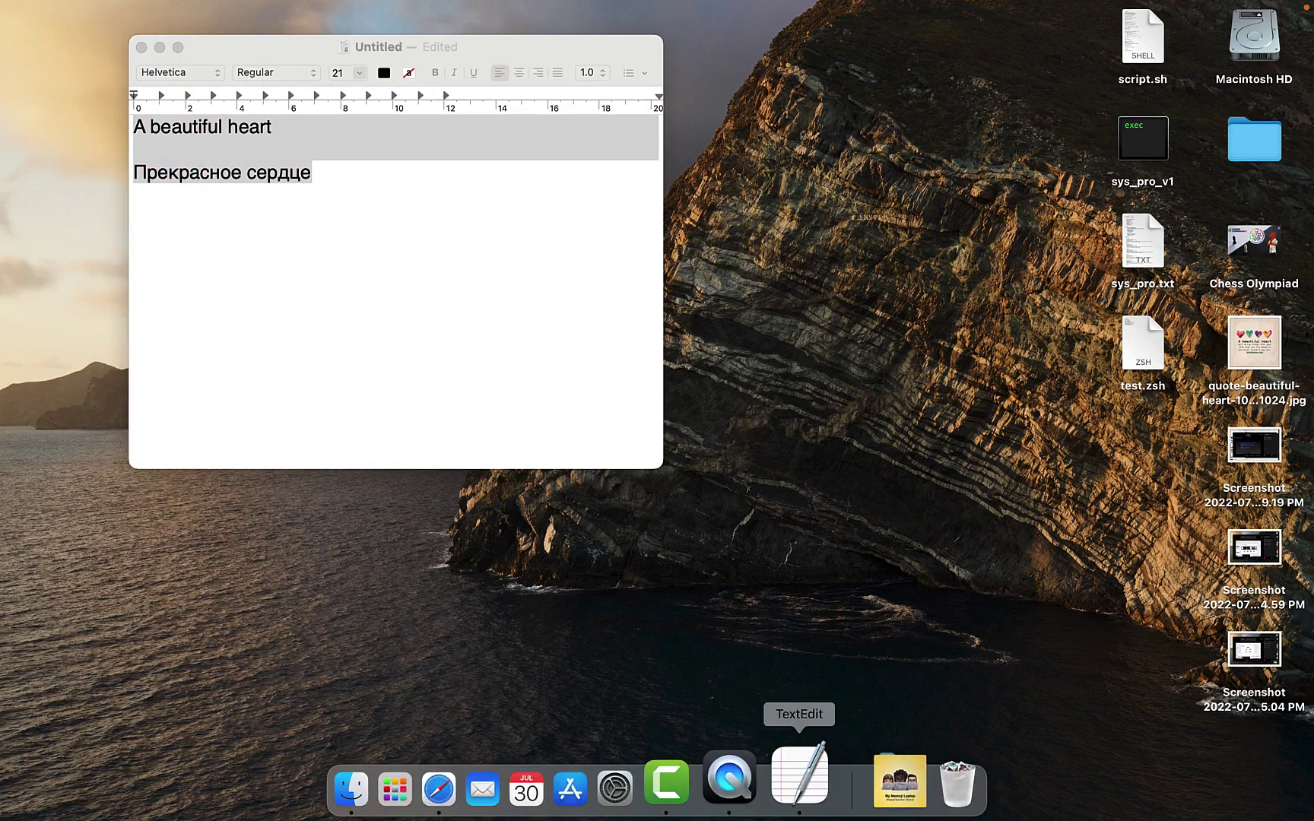
{"action": "left_click", "coordinate": [355, 314]}
{"action": "left_click", "coordinate": [355, 314]}
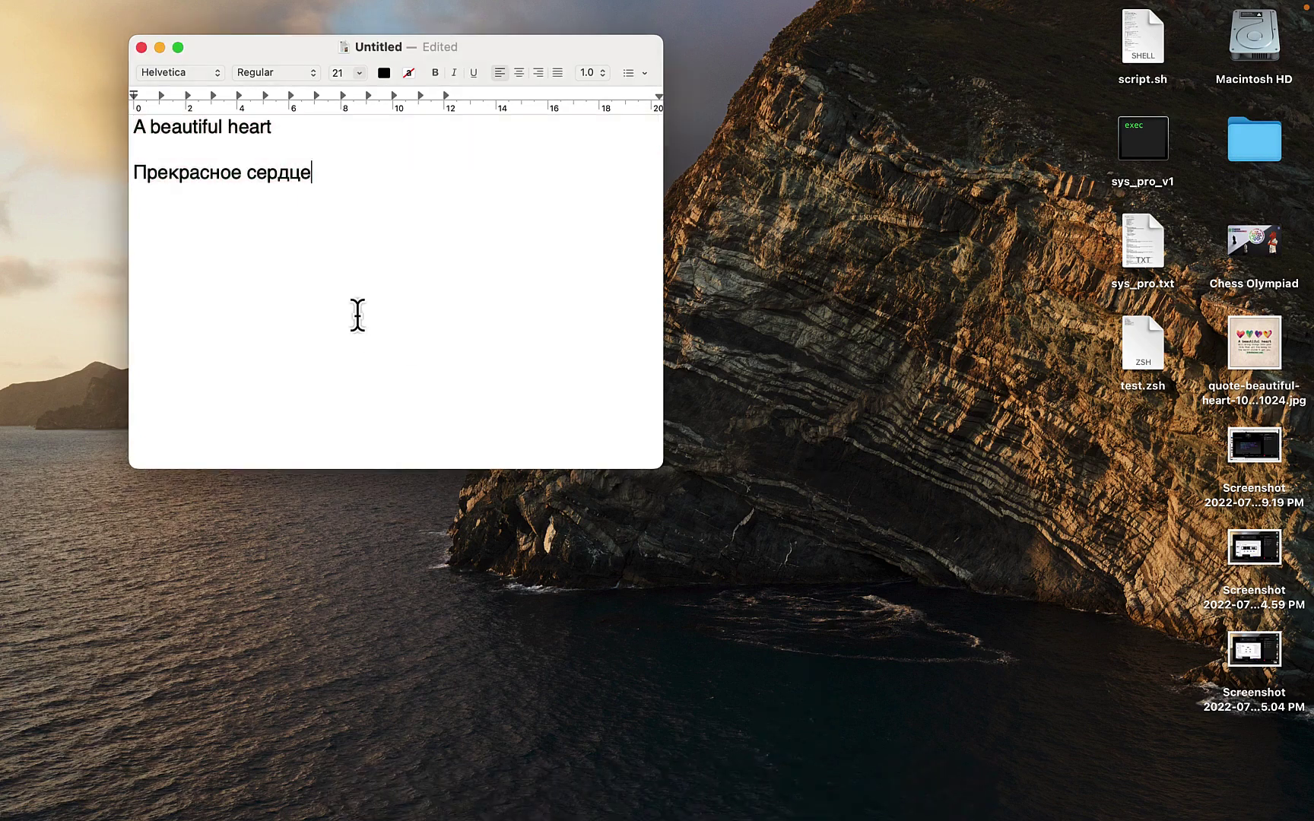
- Search the Mac for Accessibility and open its Zoom settings
{"action": "key", "text": "super+space"}
{"action": "type", "text": "acc"}
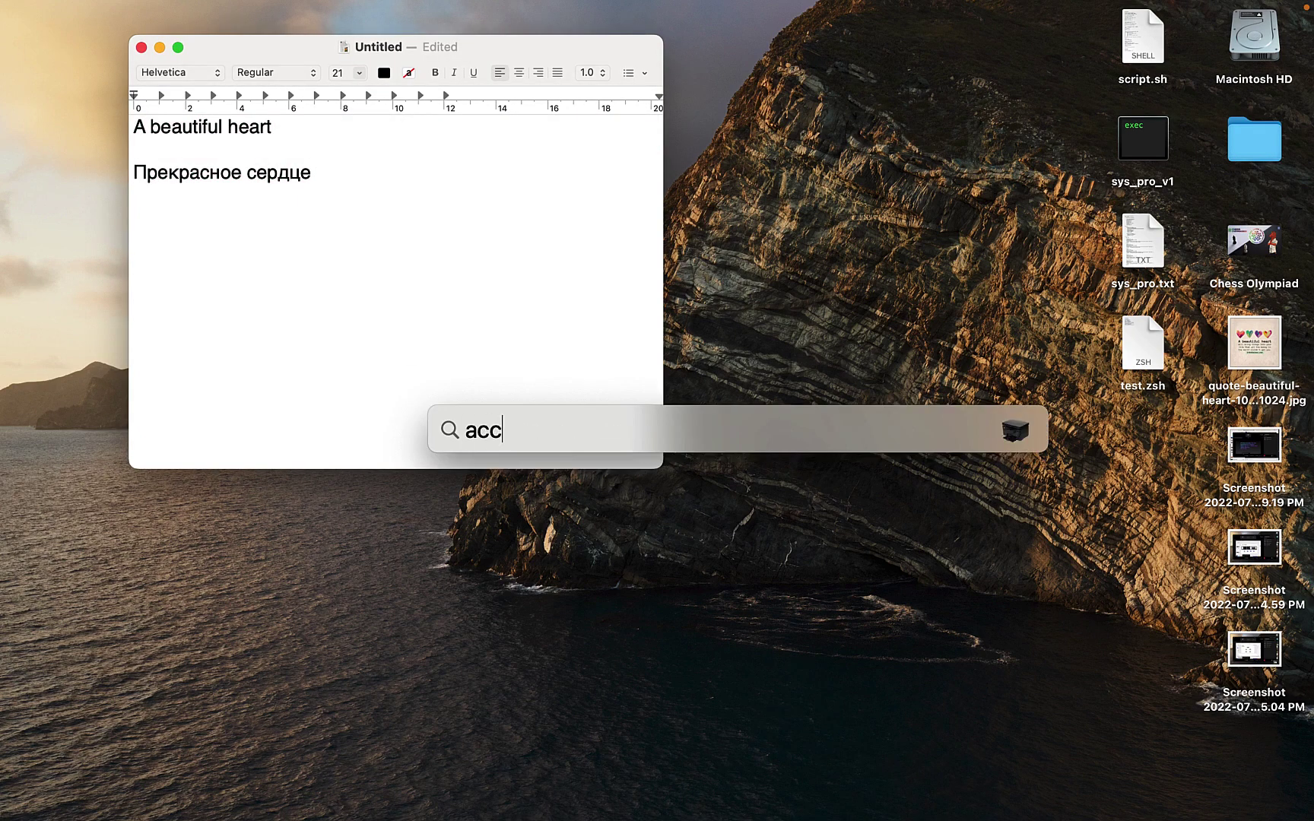
{"action": "type", "text": "essi"}
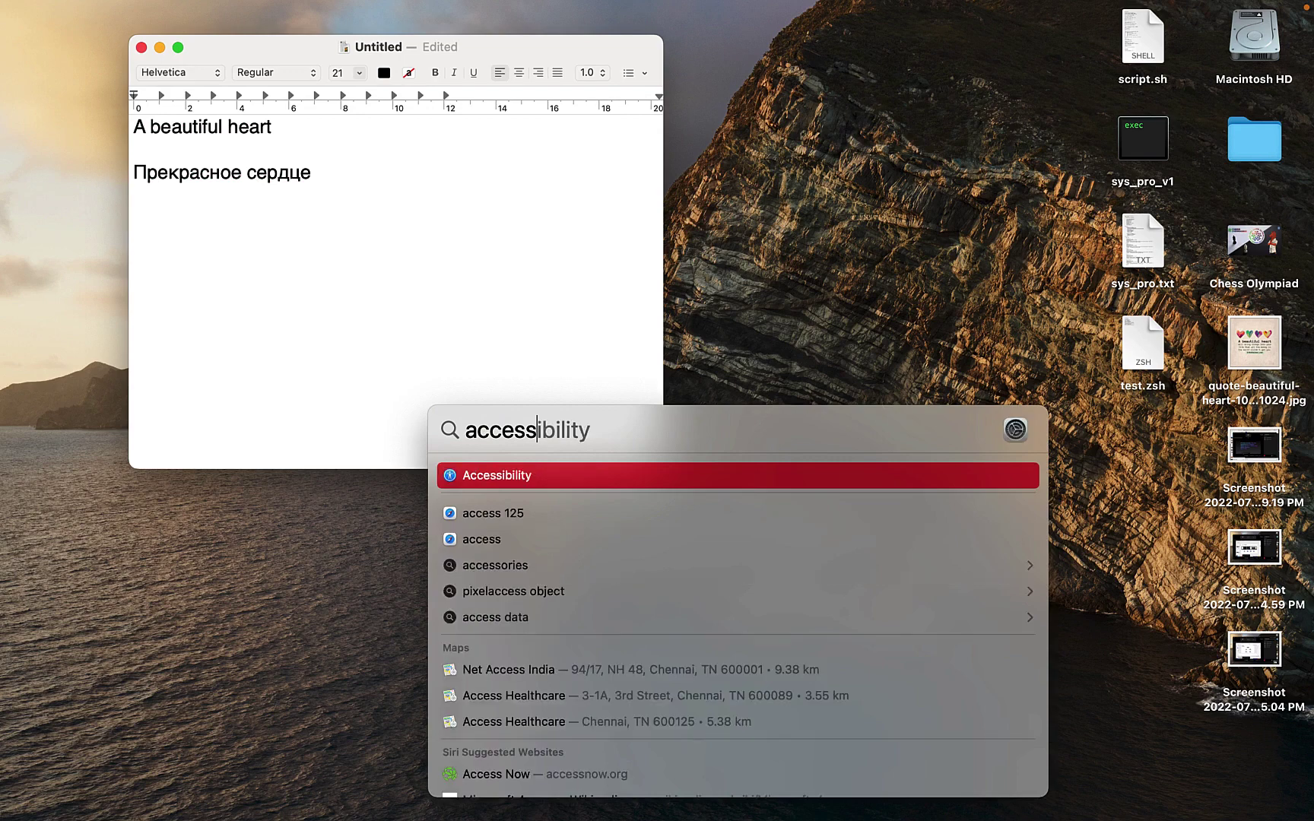
{"action": "key", "text": "Return"}
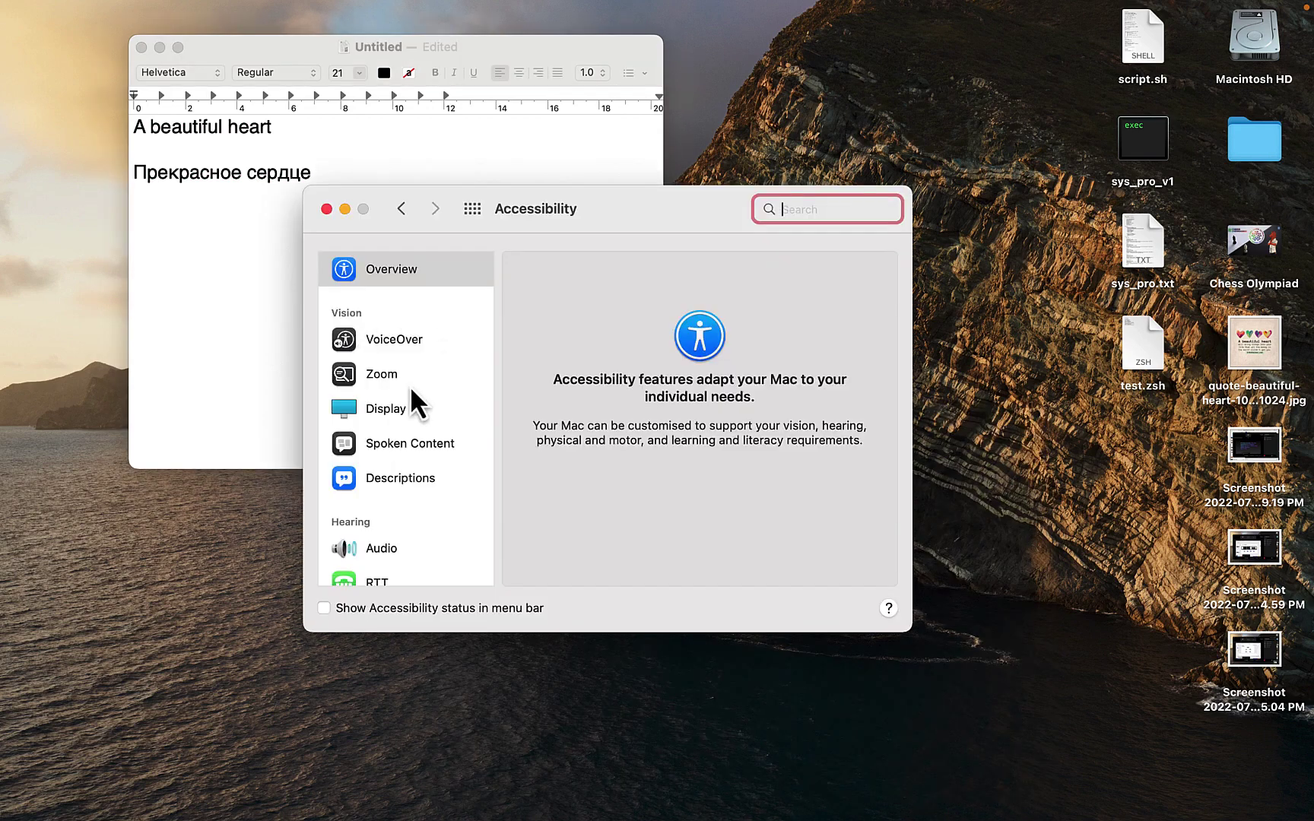
{"action": "left_click", "coordinate": [403, 384]}
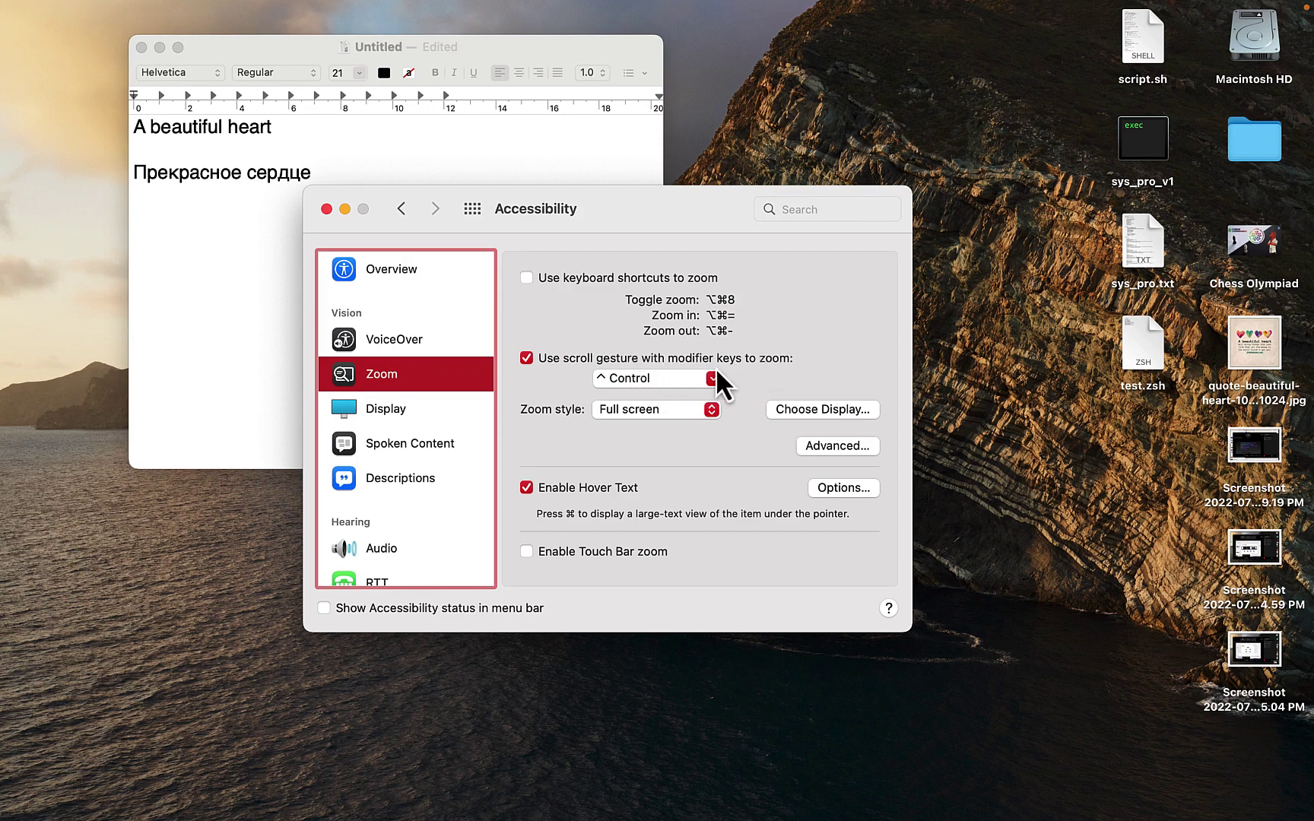
- Choose Control as the modifier key for the scroll gesture that zooms the screen
{"action": "left_click", "coordinate": [526, 358]}
{"action": "left_click", "coordinate": [620, 378]}
{"action": "left_click", "coordinate": [713, 378]}
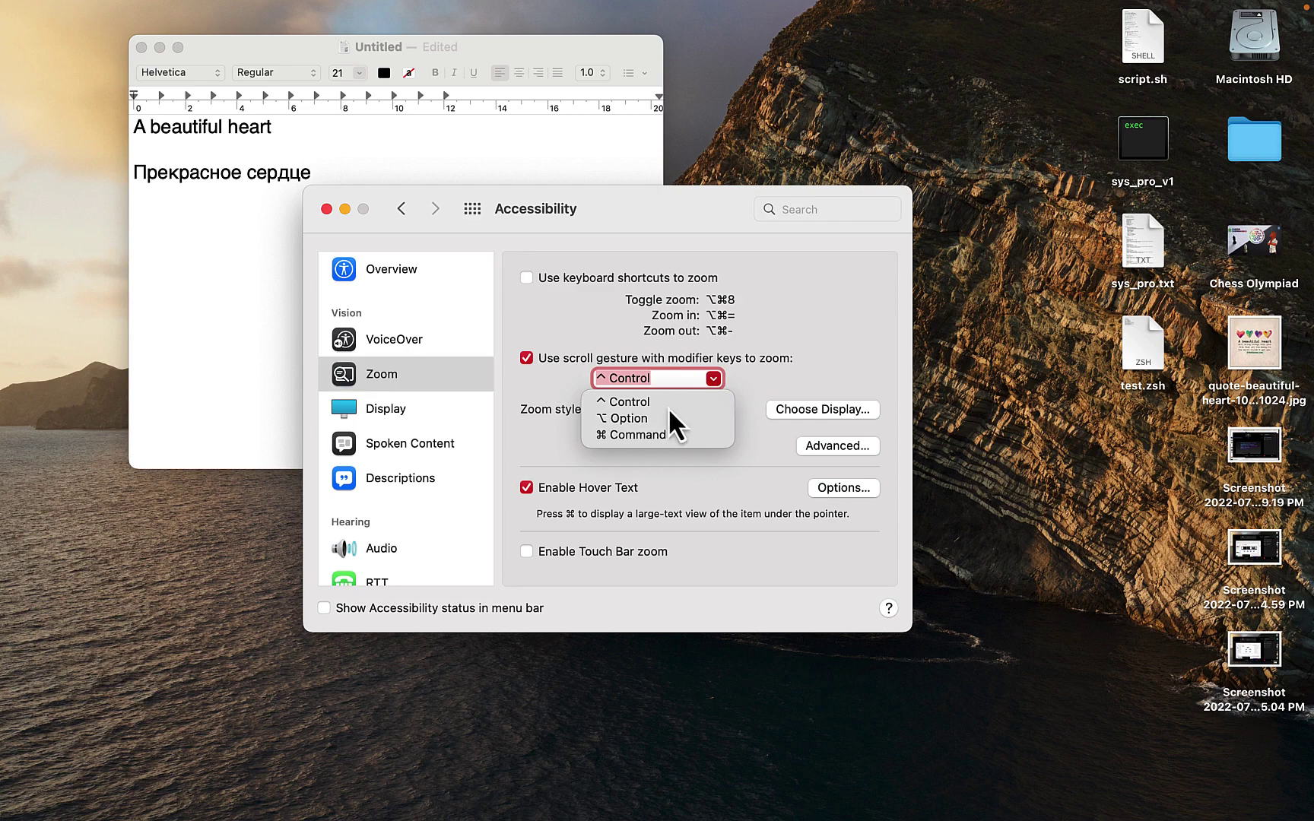
{"action": "left_click", "coordinate": [640, 407]}
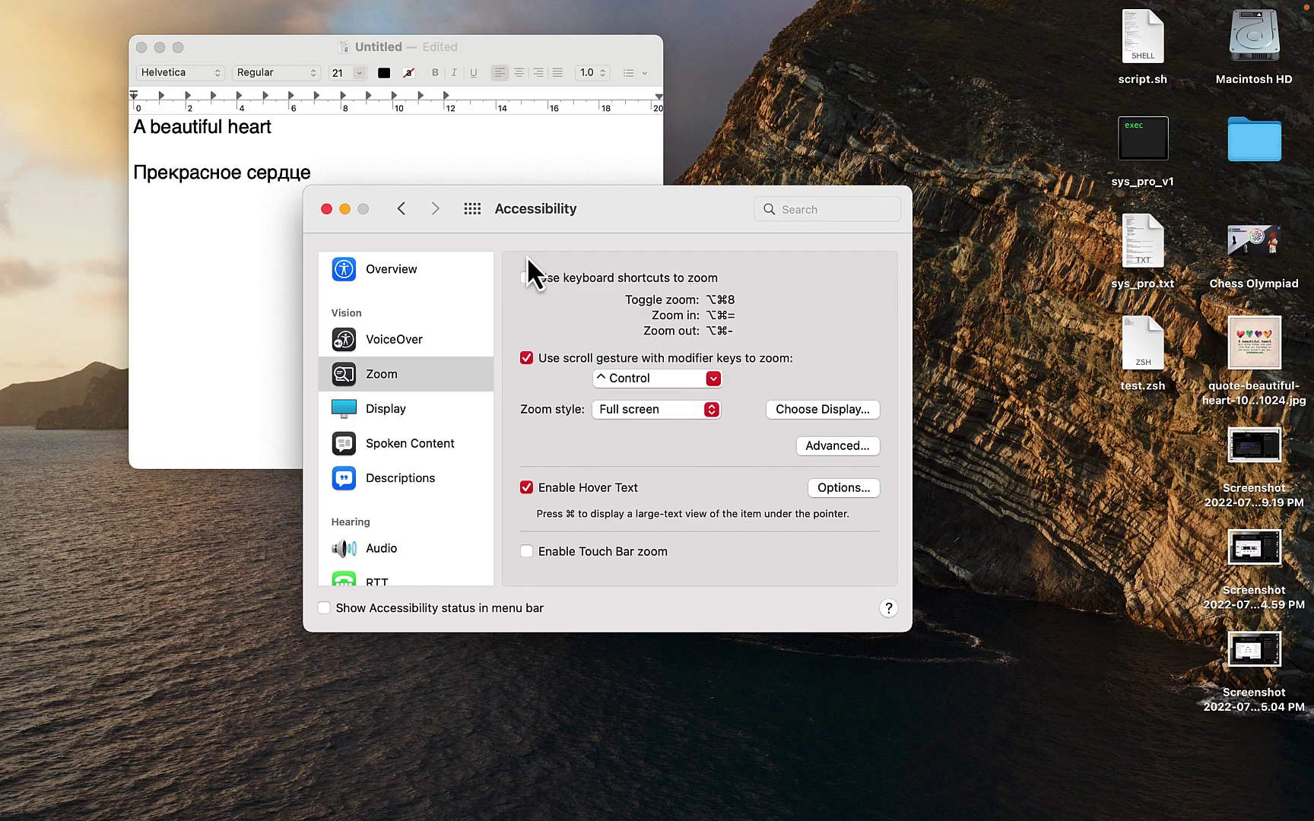
- Try the Control scroll zoom over the Accessibility window and the TextEdit text, returning to the normal screen view
{"action": "scroll", "coordinate": [527, 256], "scroll_direction": "up", "scroll_amount": 1}
{"action": "scroll", "coordinate": [527, 256], "scroll_direction": "up", "scroll_amount": 5}
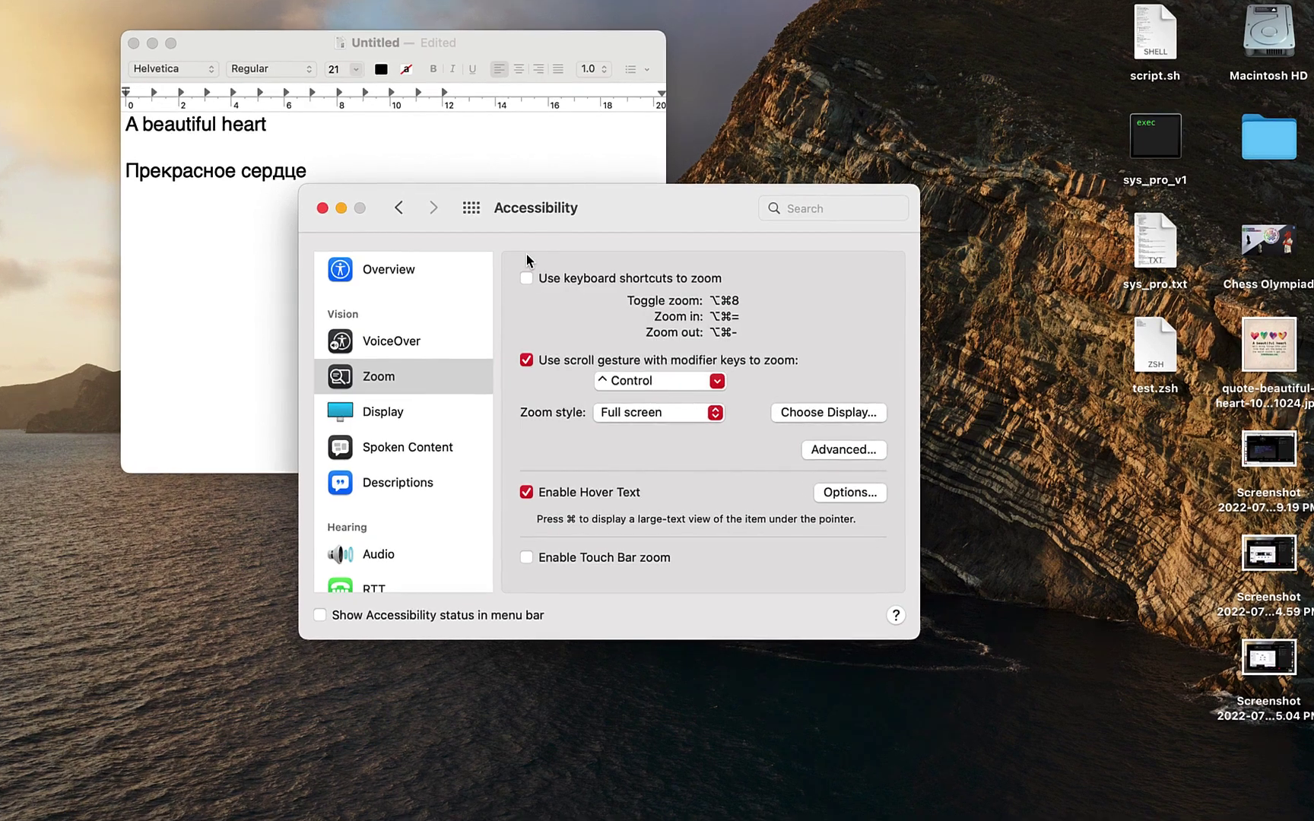
{"action": "scroll", "coordinate": [527, 253], "scroll_direction": "up", "scroll_amount": 8}
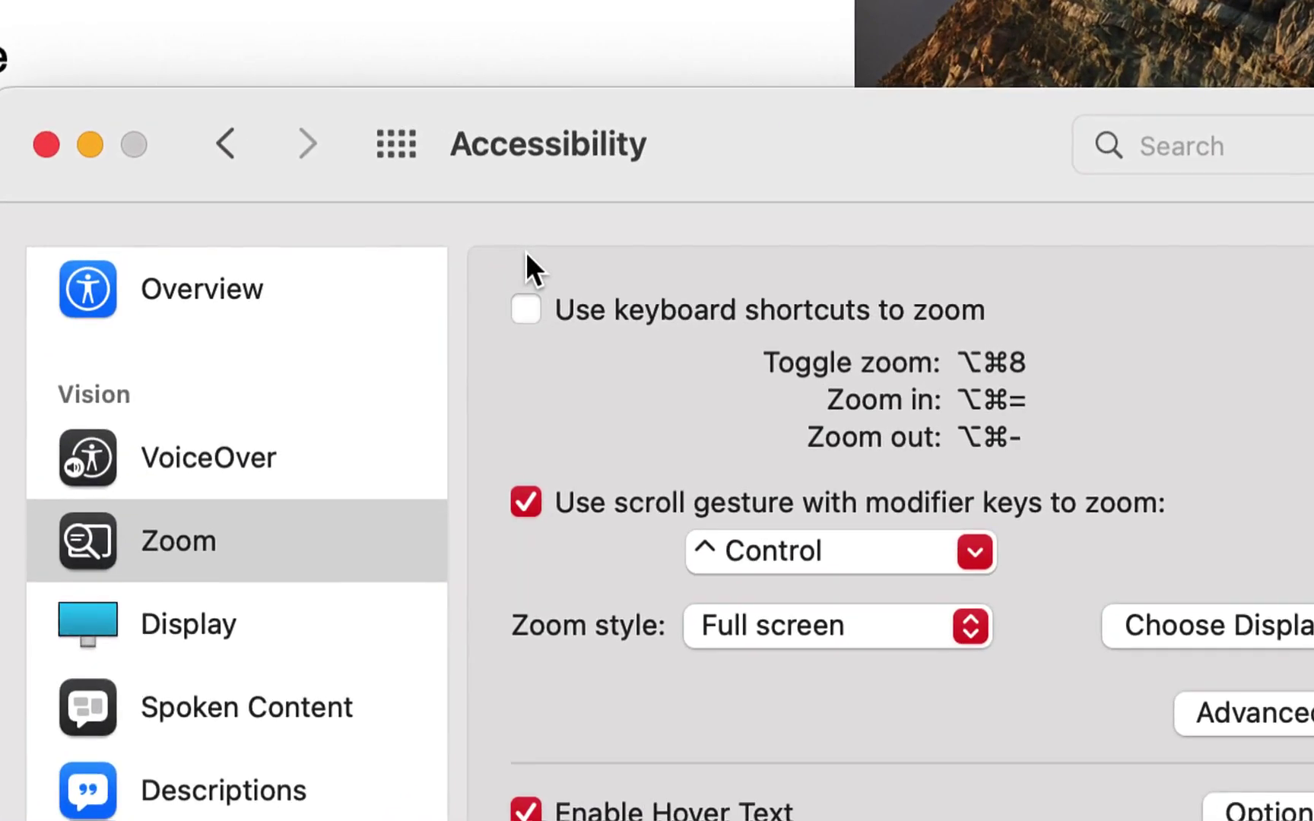
{"action": "scroll", "coordinate": [525, 251], "scroll_direction": "down", "scroll_amount": 10}
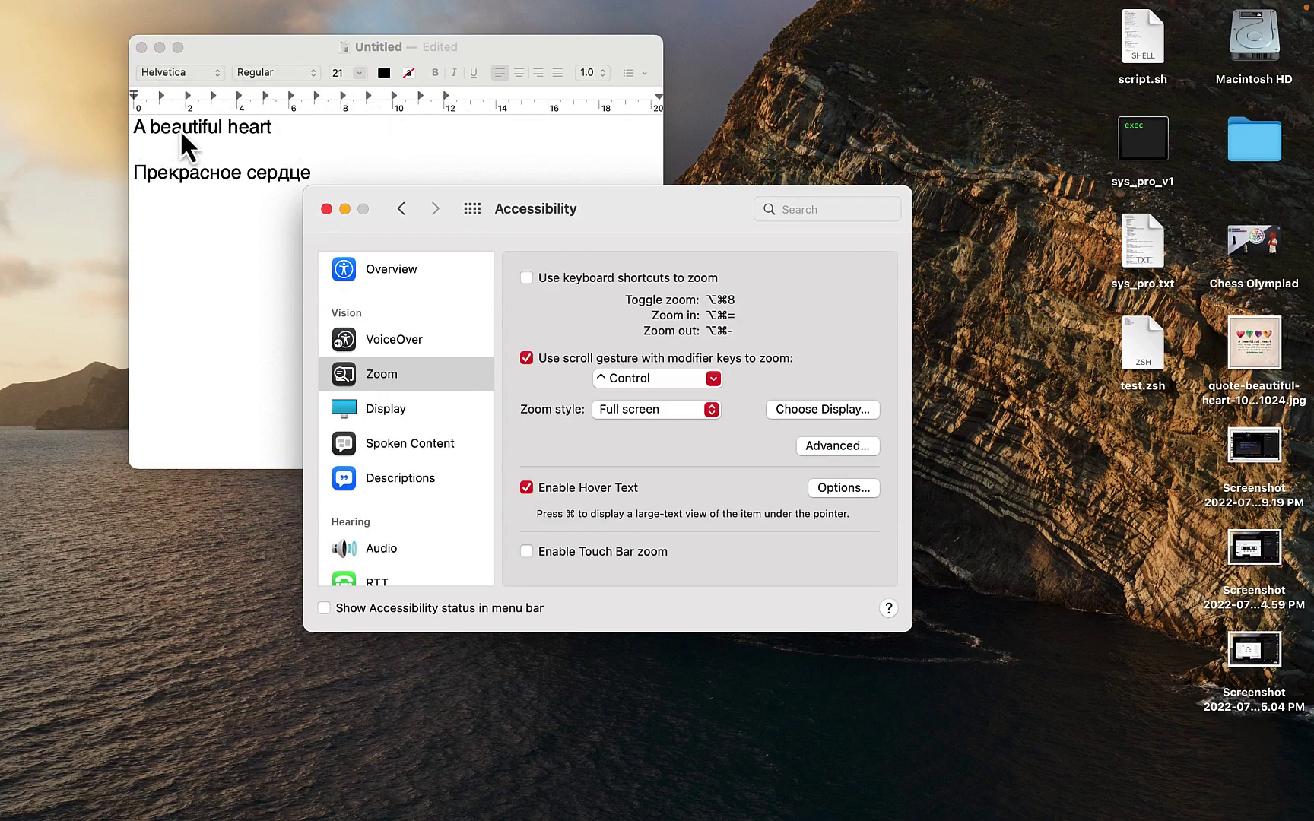
{"action": "scroll", "coordinate": [187, 129], "scroll_direction": "up", "scroll_amount": 10, "text": "ctrl"}
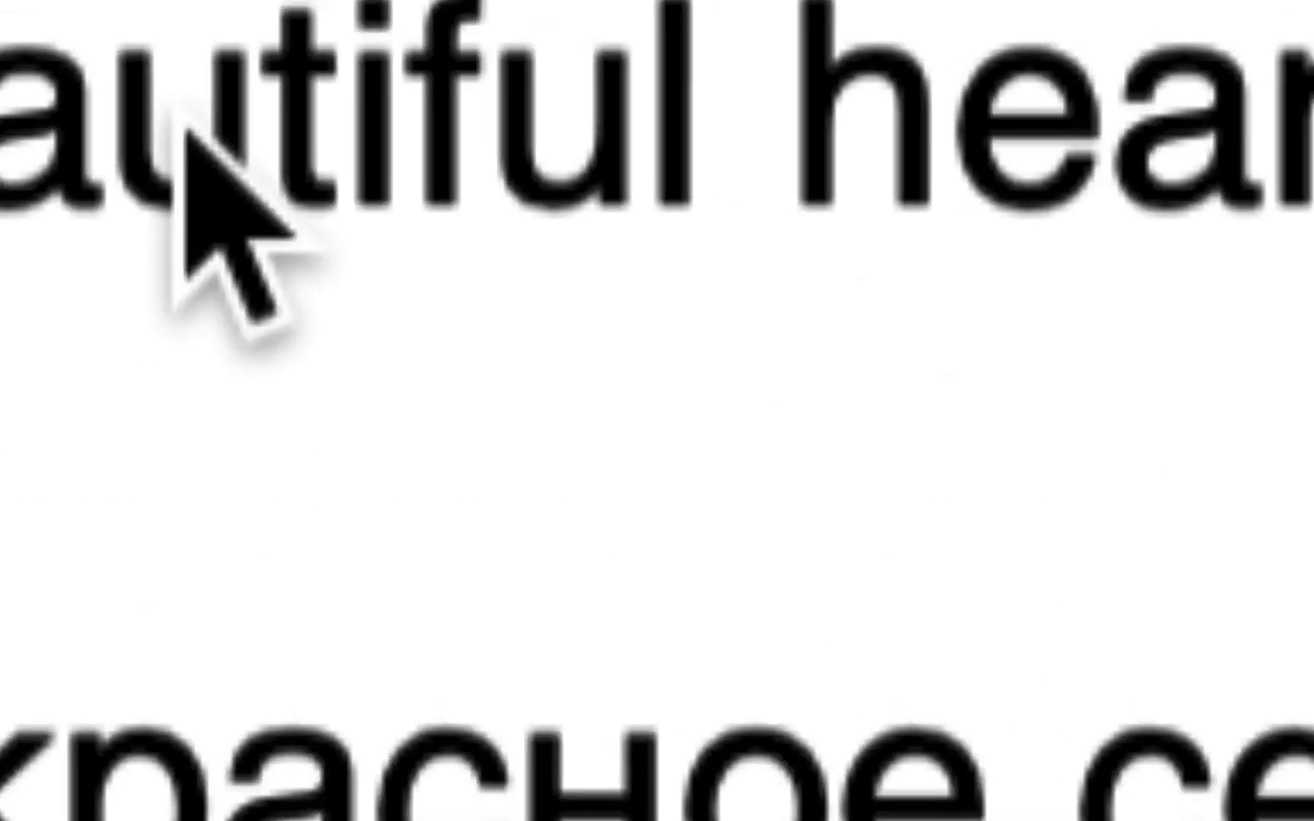
{"action": "scroll", "coordinate": [187, 131], "scroll_direction": "down", "scroll_amount": 8}
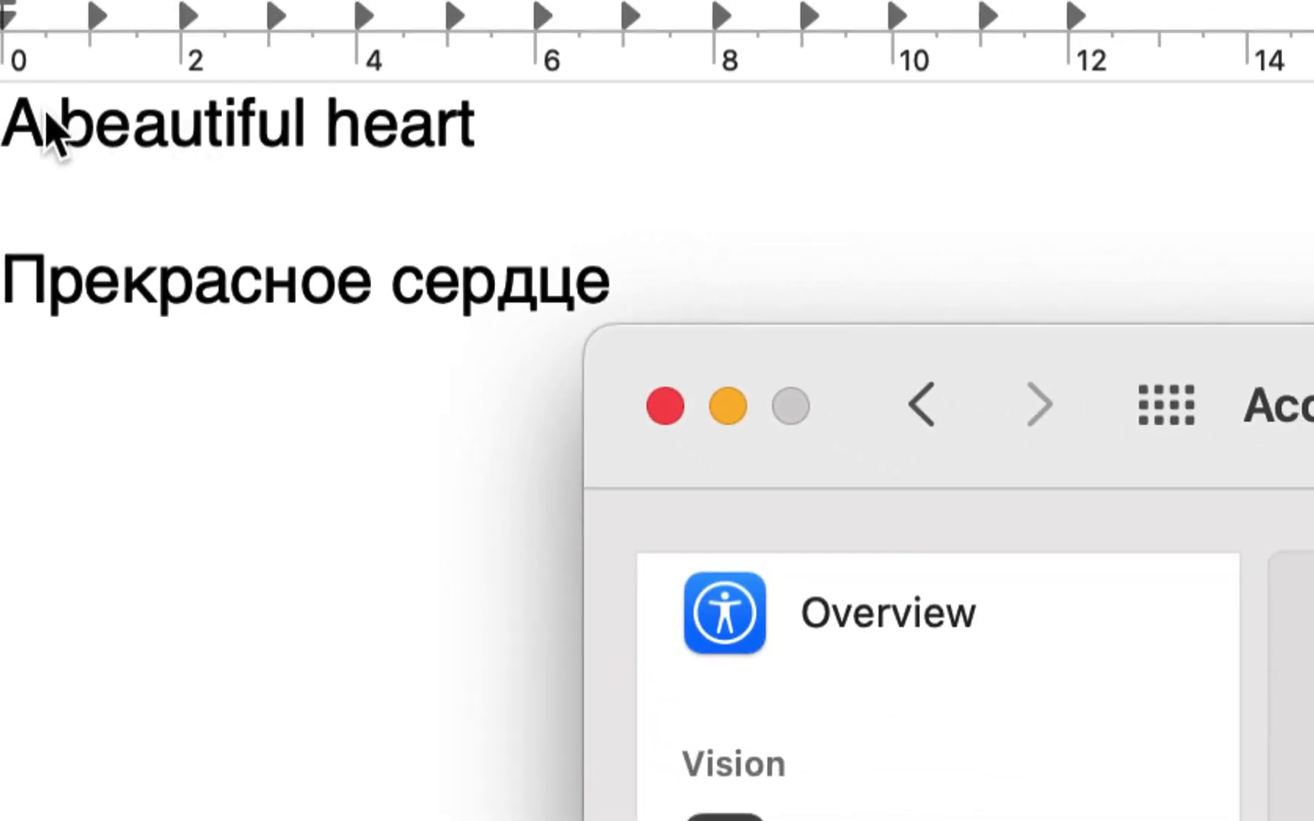
{"action": "scroll", "coordinate": [31, 114], "scroll_direction": "up", "scroll_amount": 8, "text": "ctrl"}
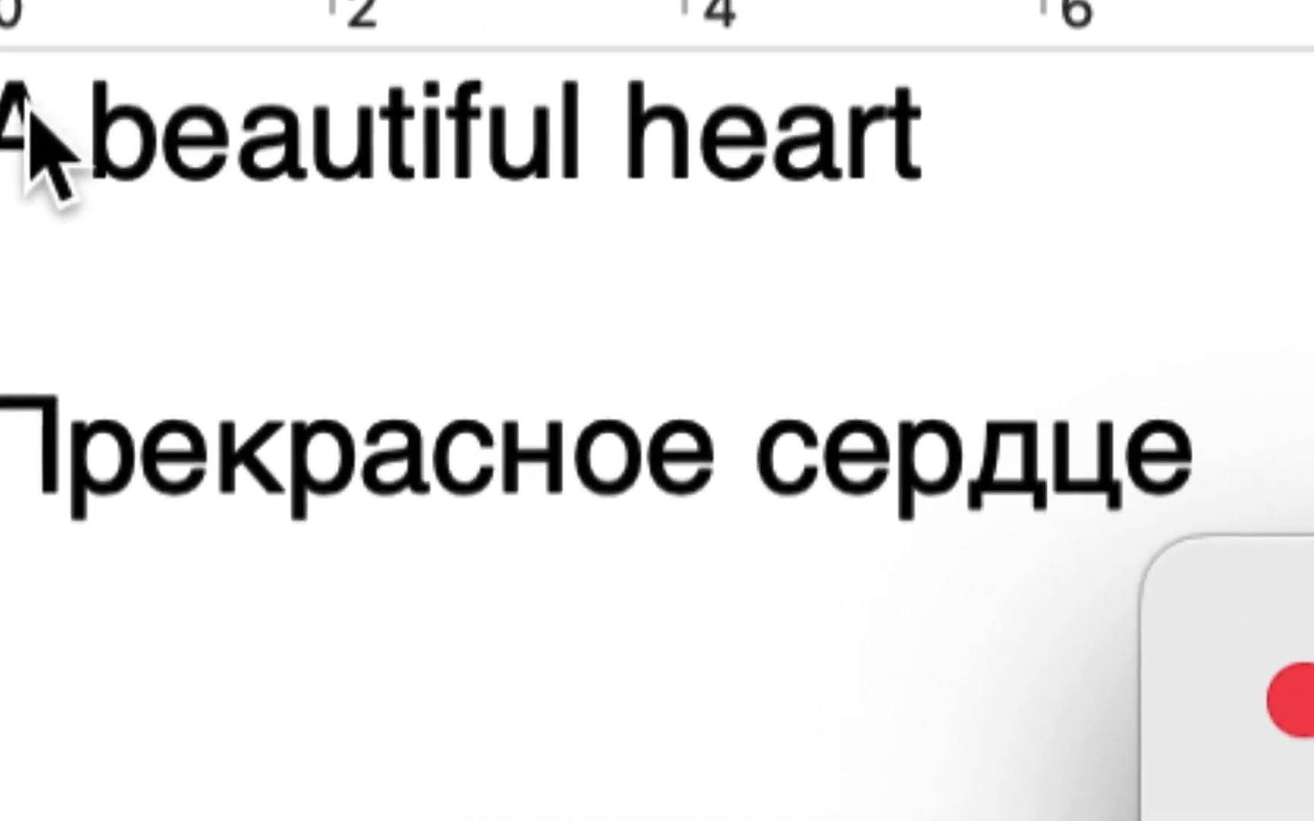
{"action": "scroll", "coordinate": [30, 97], "scroll_direction": "down", "scroll_amount": 10, "text": "ctrl"}
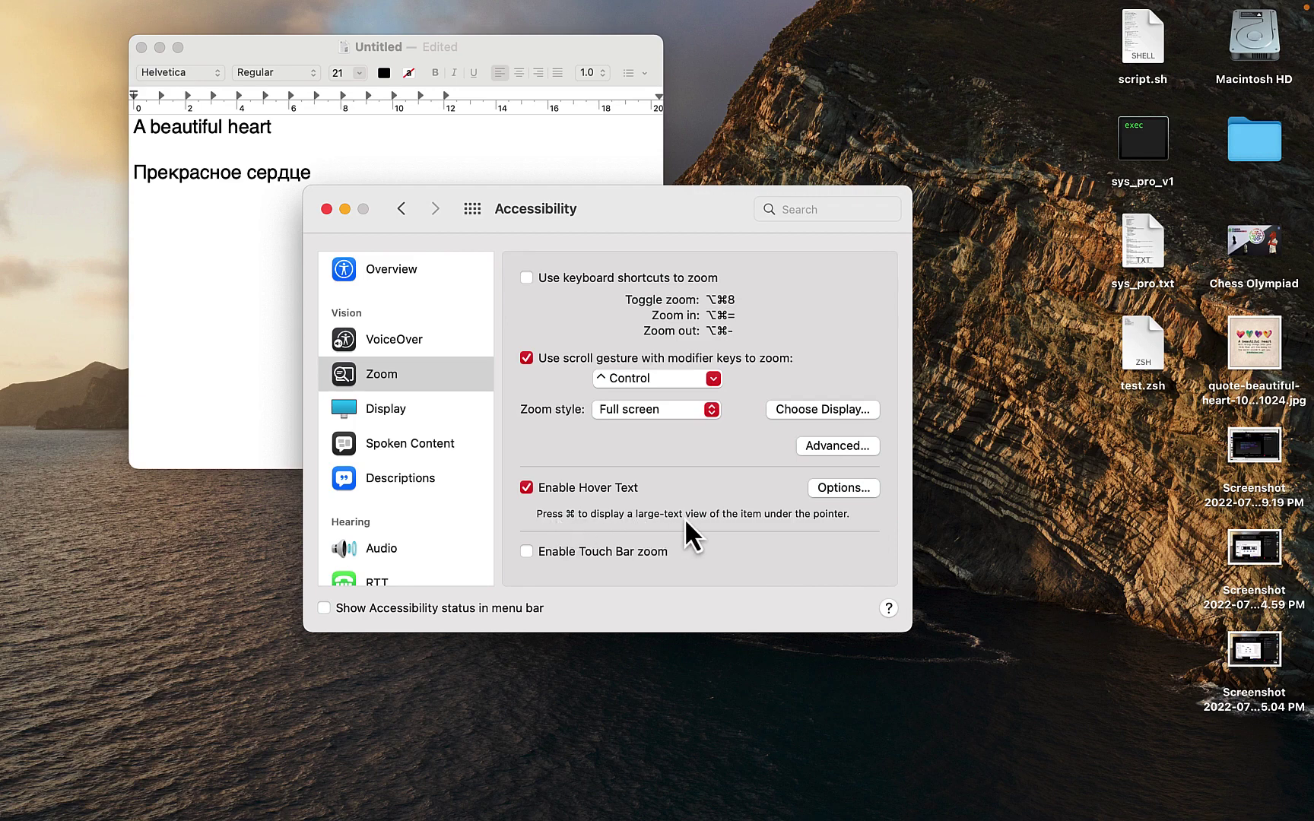
- Try Hover Text with Command, test the 128 pt text size in its options, and settle on 32 pt
{"action": "key", "text": "super"}
{"action": "key", "text": "super"}
{"action": "left_click", "coordinate": [829, 490]}
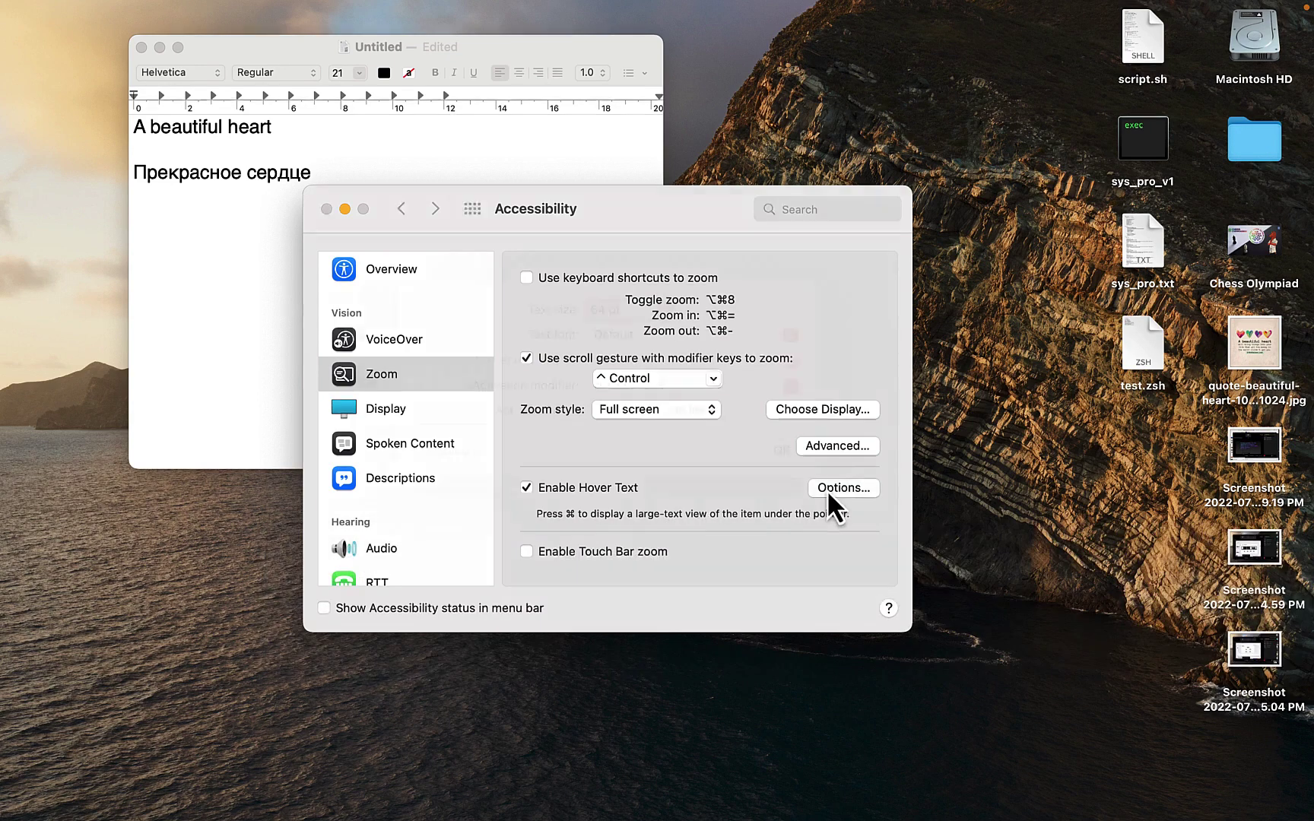
{"action": "left_click", "coordinate": [664, 340]}
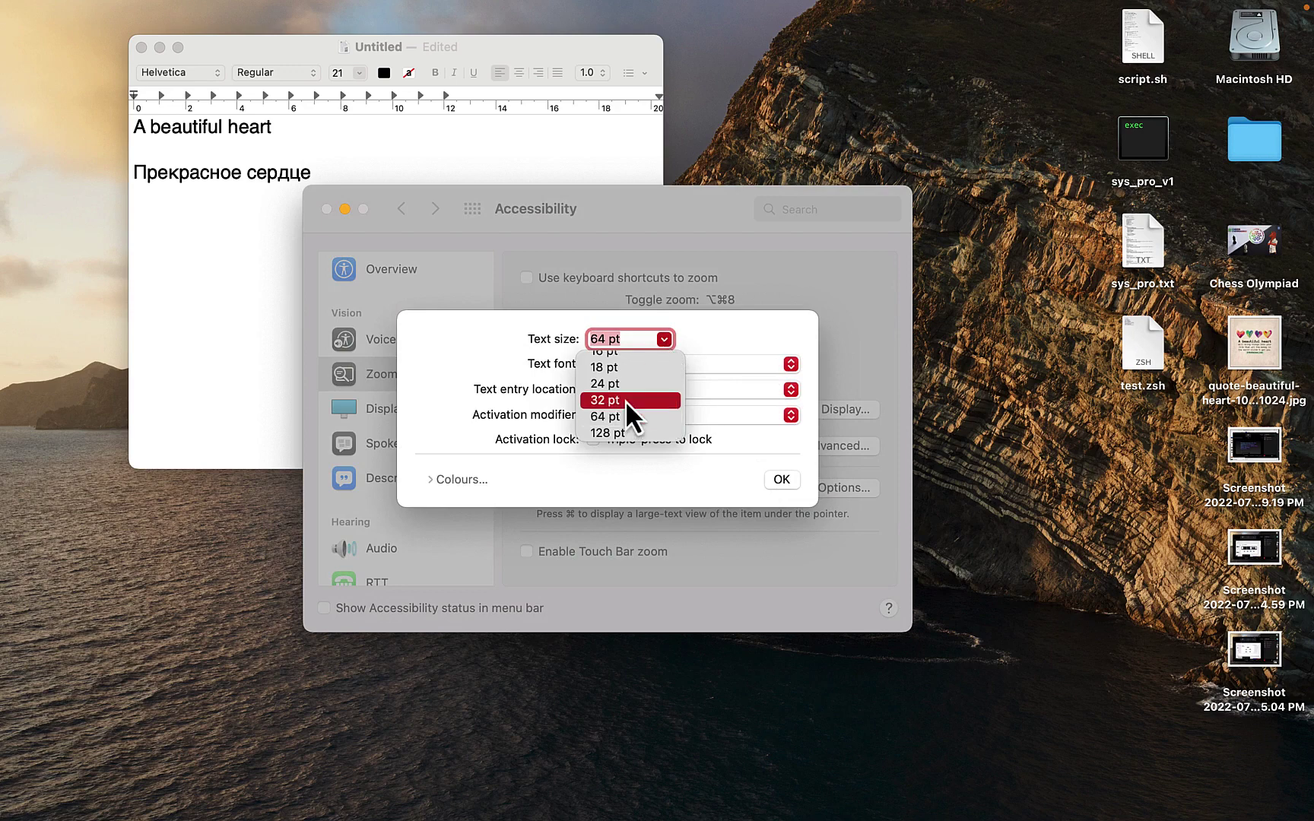
{"action": "left_click", "coordinate": [625, 400]}
{"action": "left_click", "coordinate": [662, 340]}
{"action": "left_click", "coordinate": [639, 435]}
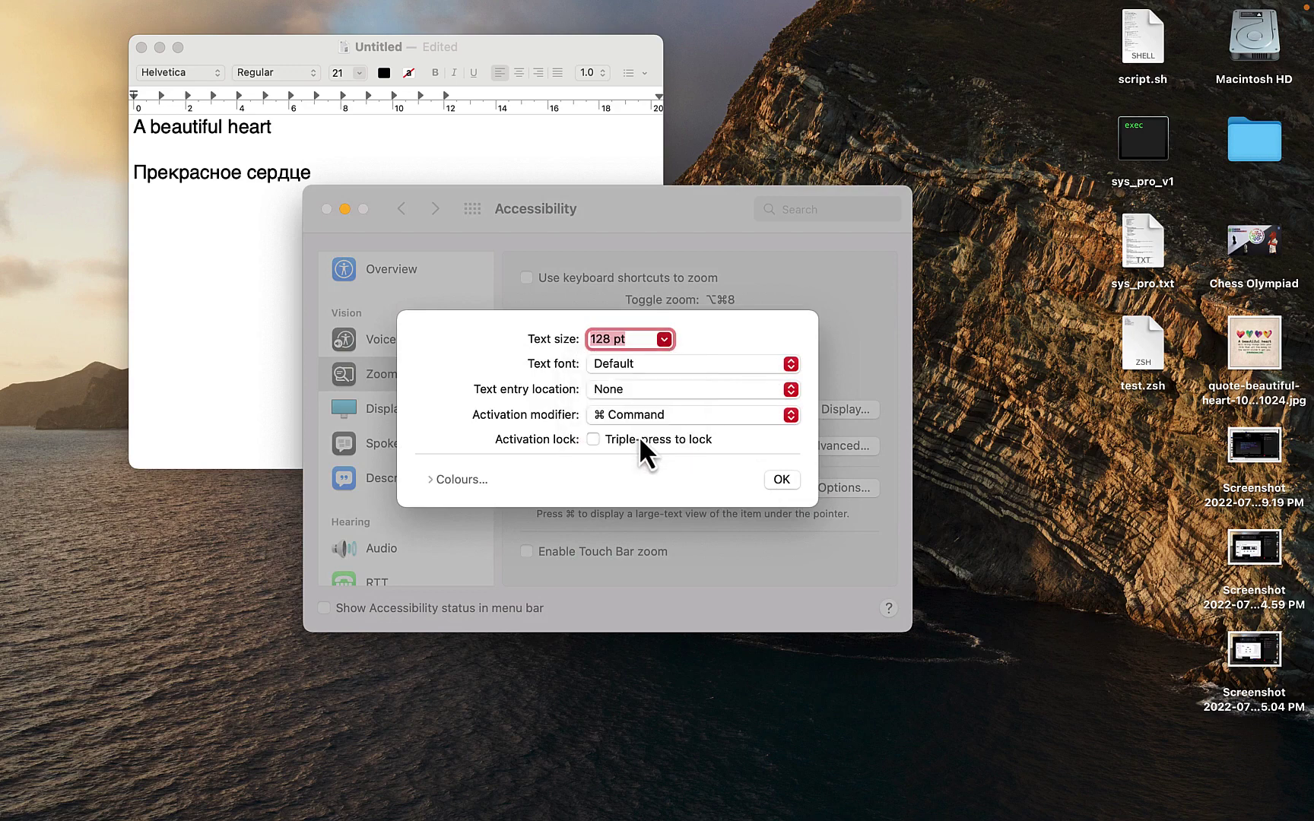
{"action": "left_click", "coordinate": [663, 342]}
{"action": "left_click", "coordinate": [610, 408]}
{"action": "left_click", "coordinate": [779, 479]}
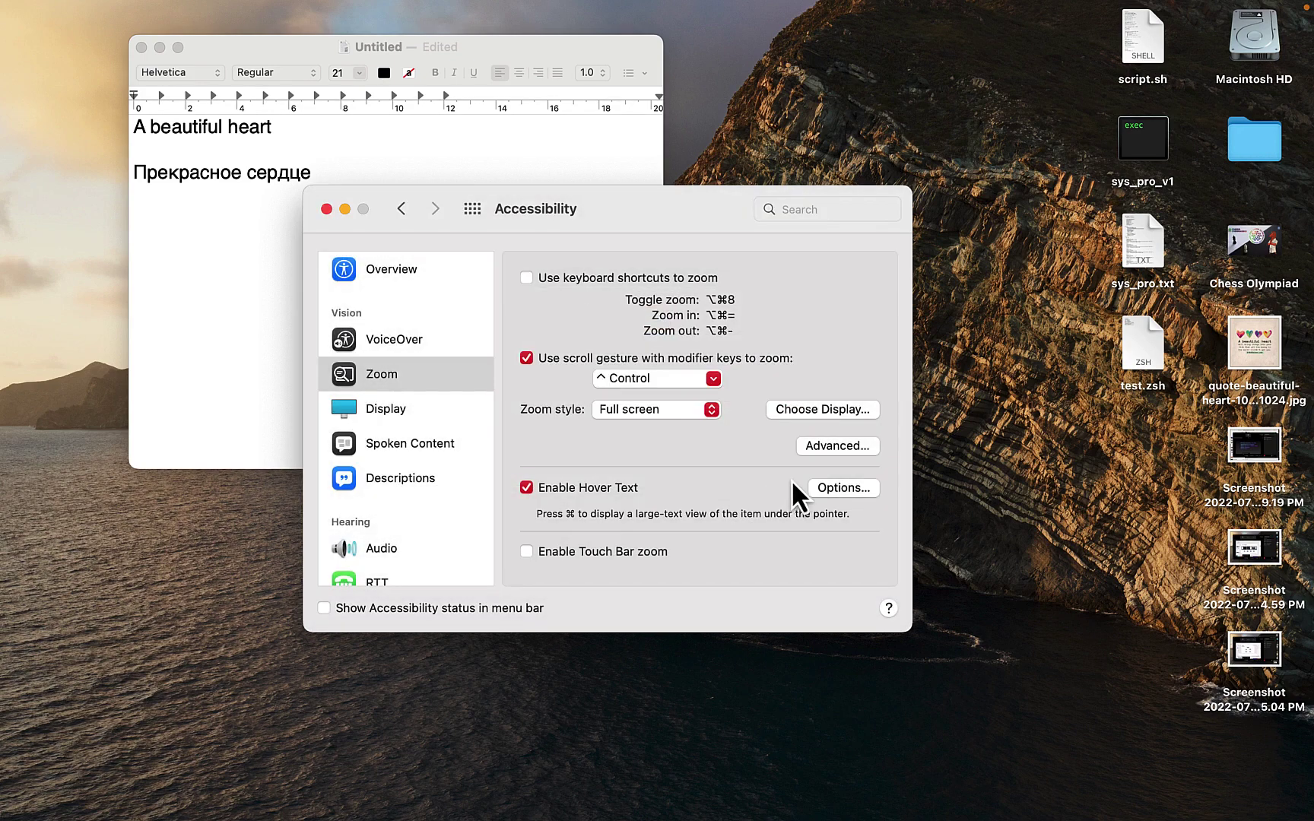
- Check the activation modifier choices for Hover Text, keep Command, and display the enlarged view of the Hover Text description
{"action": "left_click", "coordinate": [832, 490]}
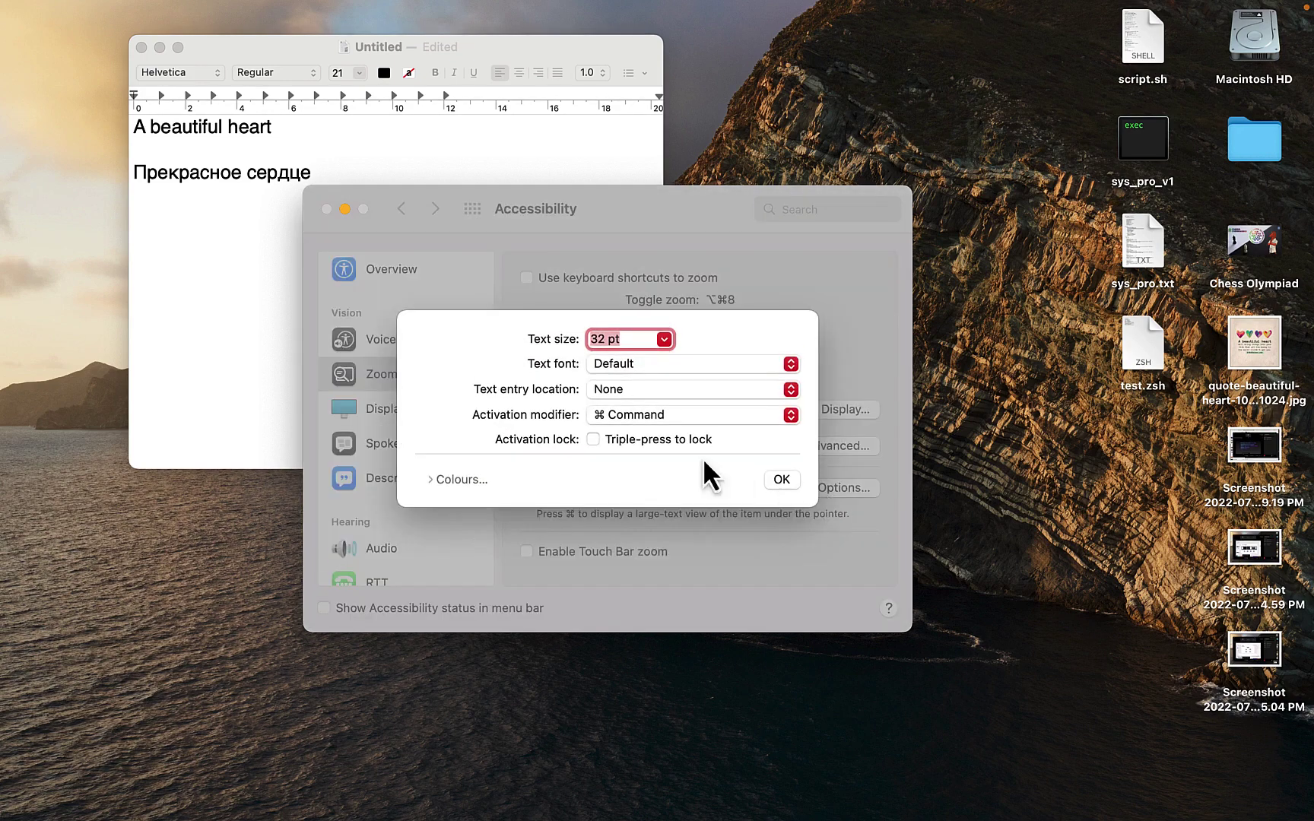
{"action": "left_click", "coordinate": [788, 416]}
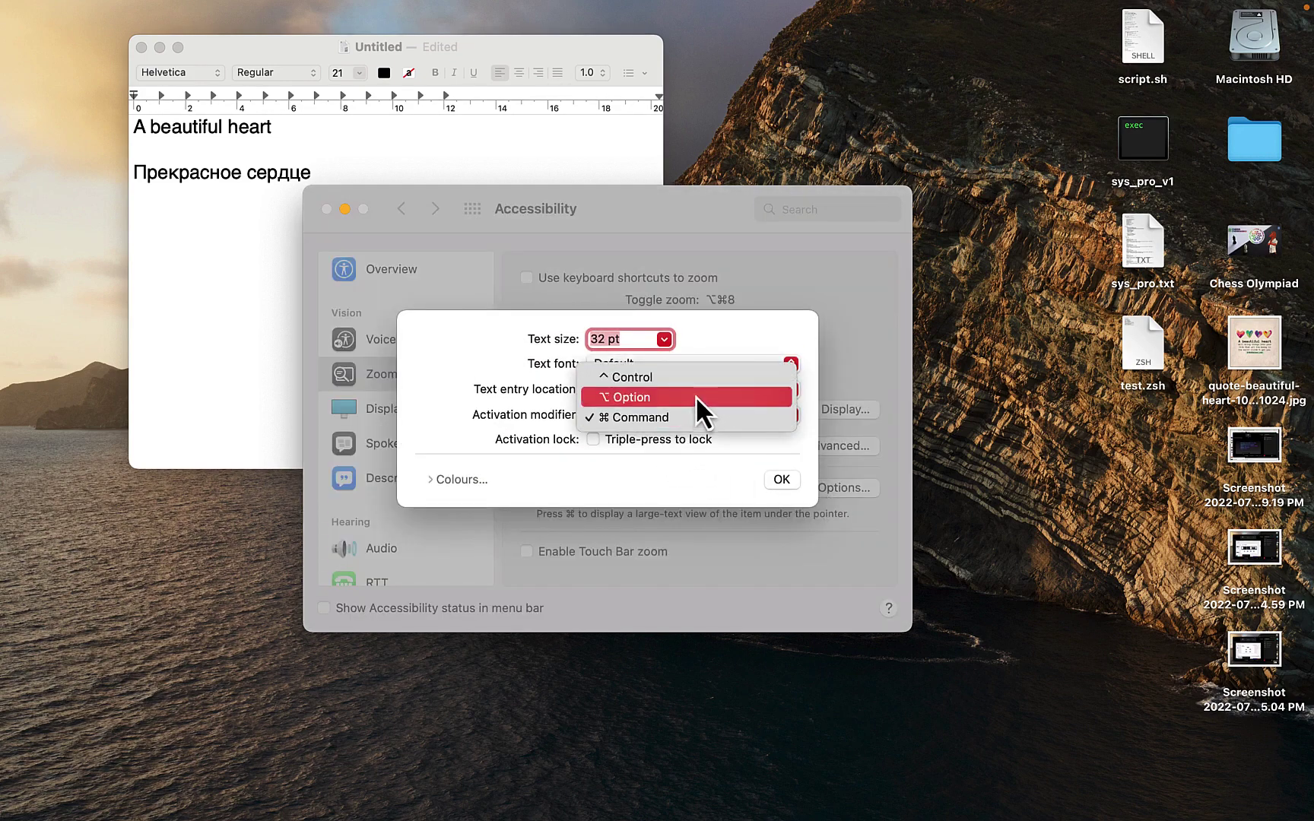
{"action": "left_click", "coordinate": [783, 444]}
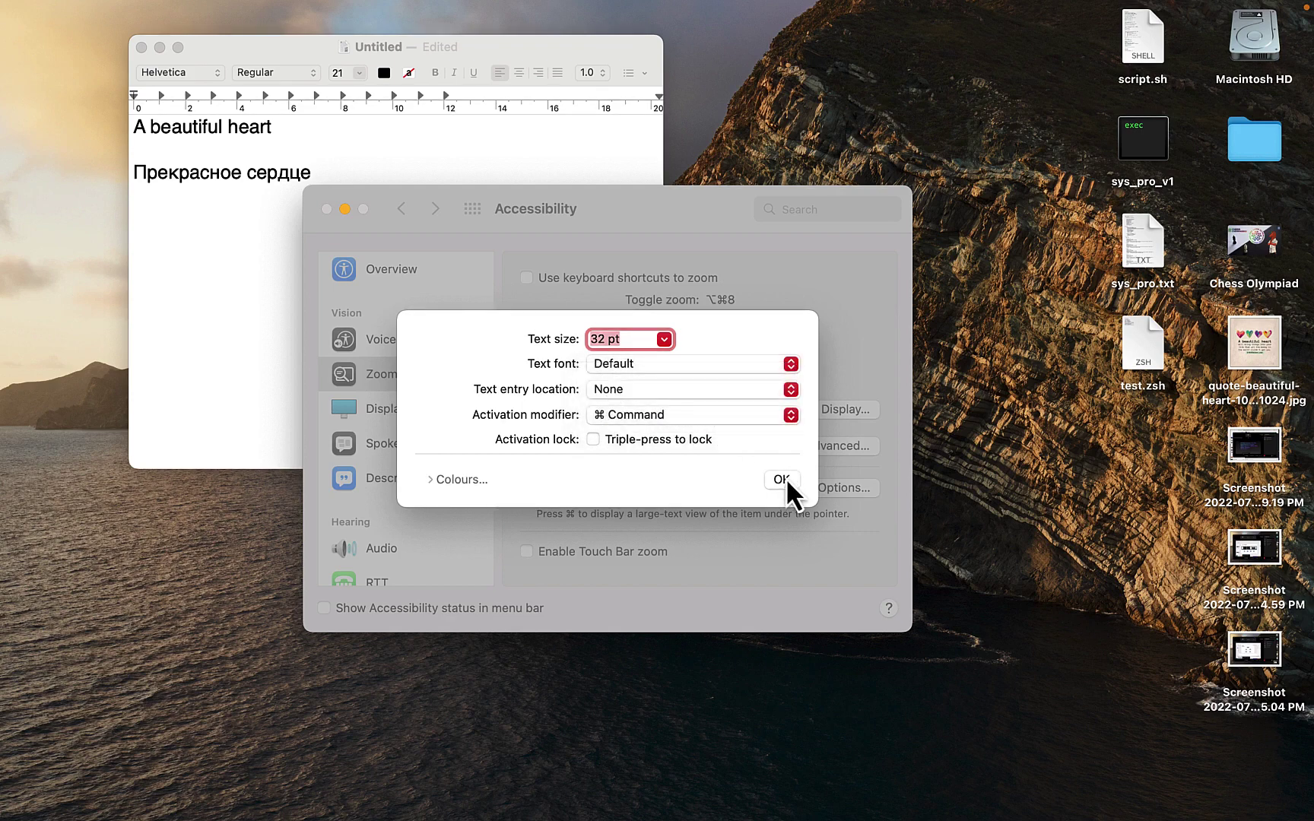
{"action": "left_click", "coordinate": [783, 480]}
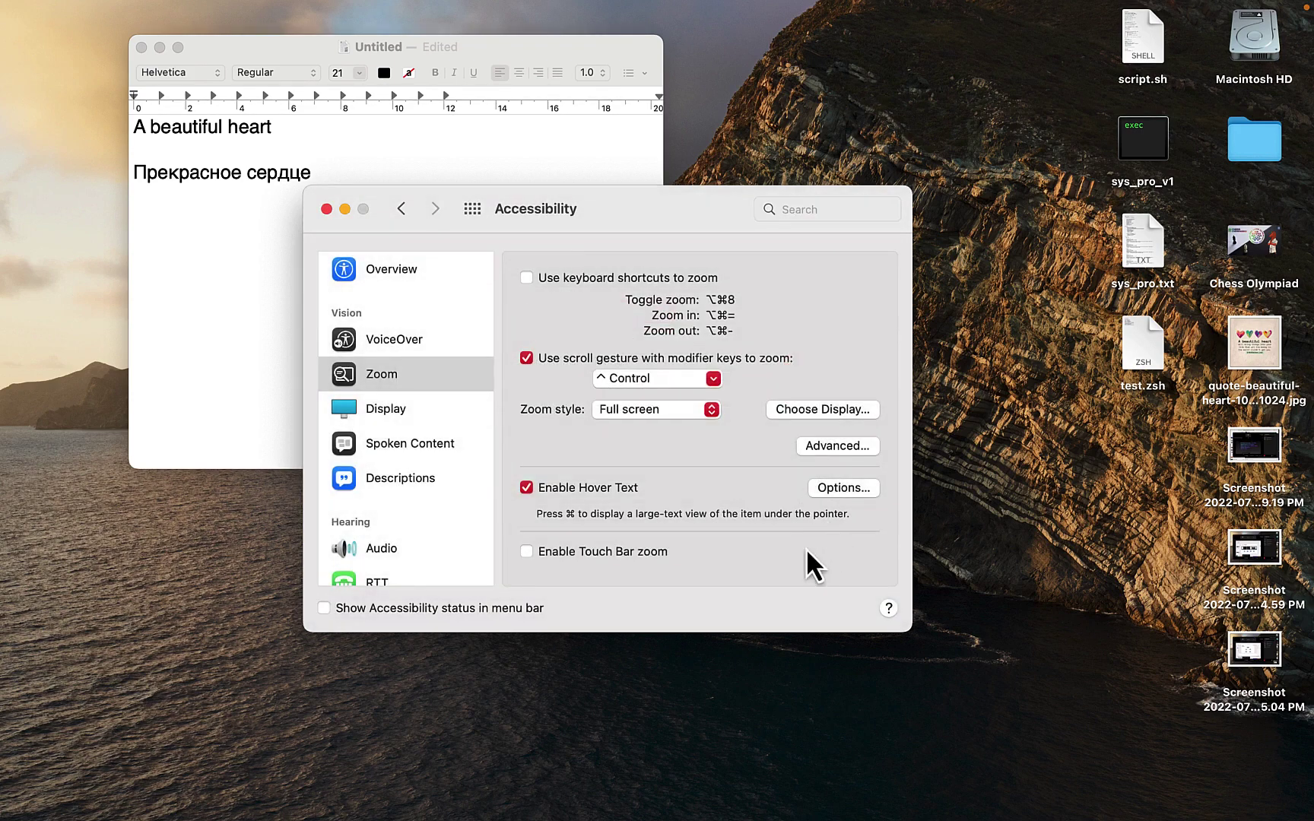
{"action": "key", "text": "super"}
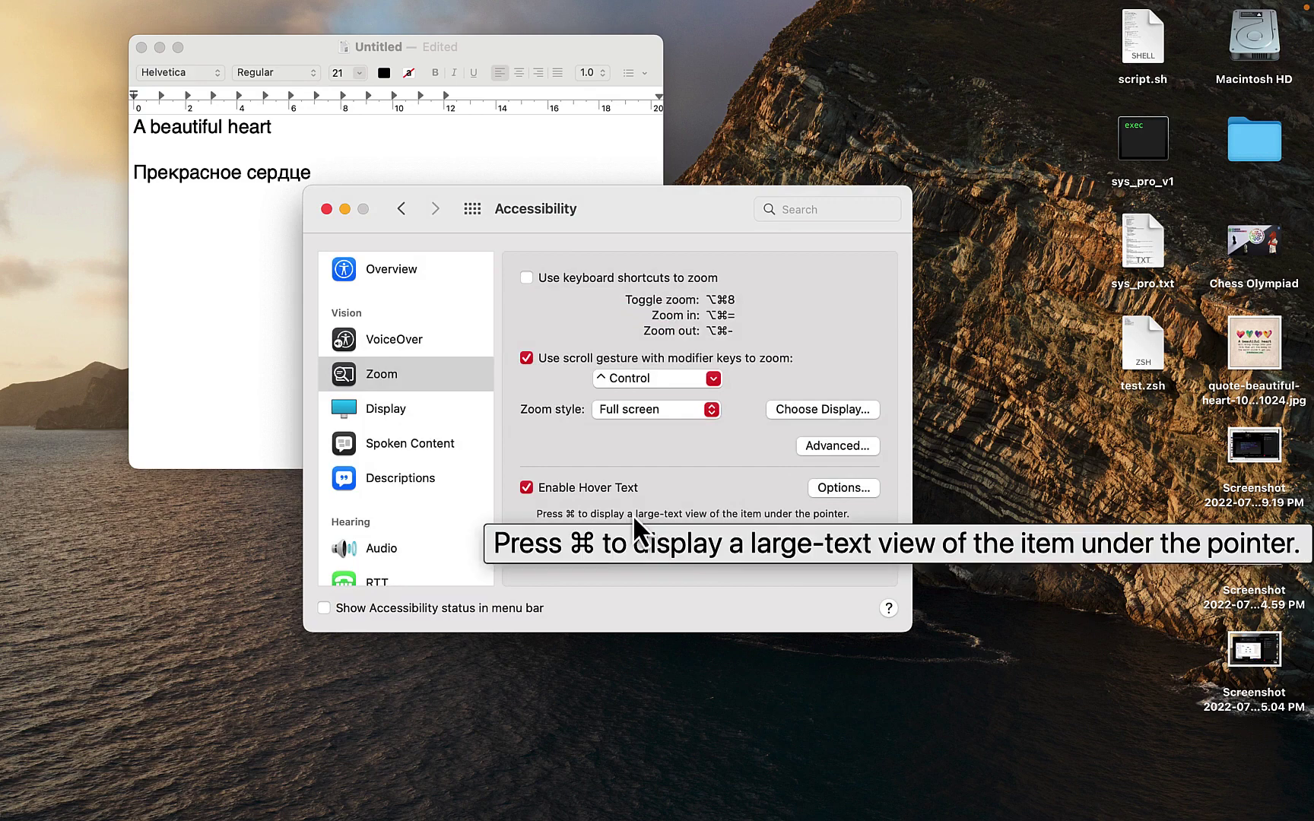
{"action": "key", "text": "super"}
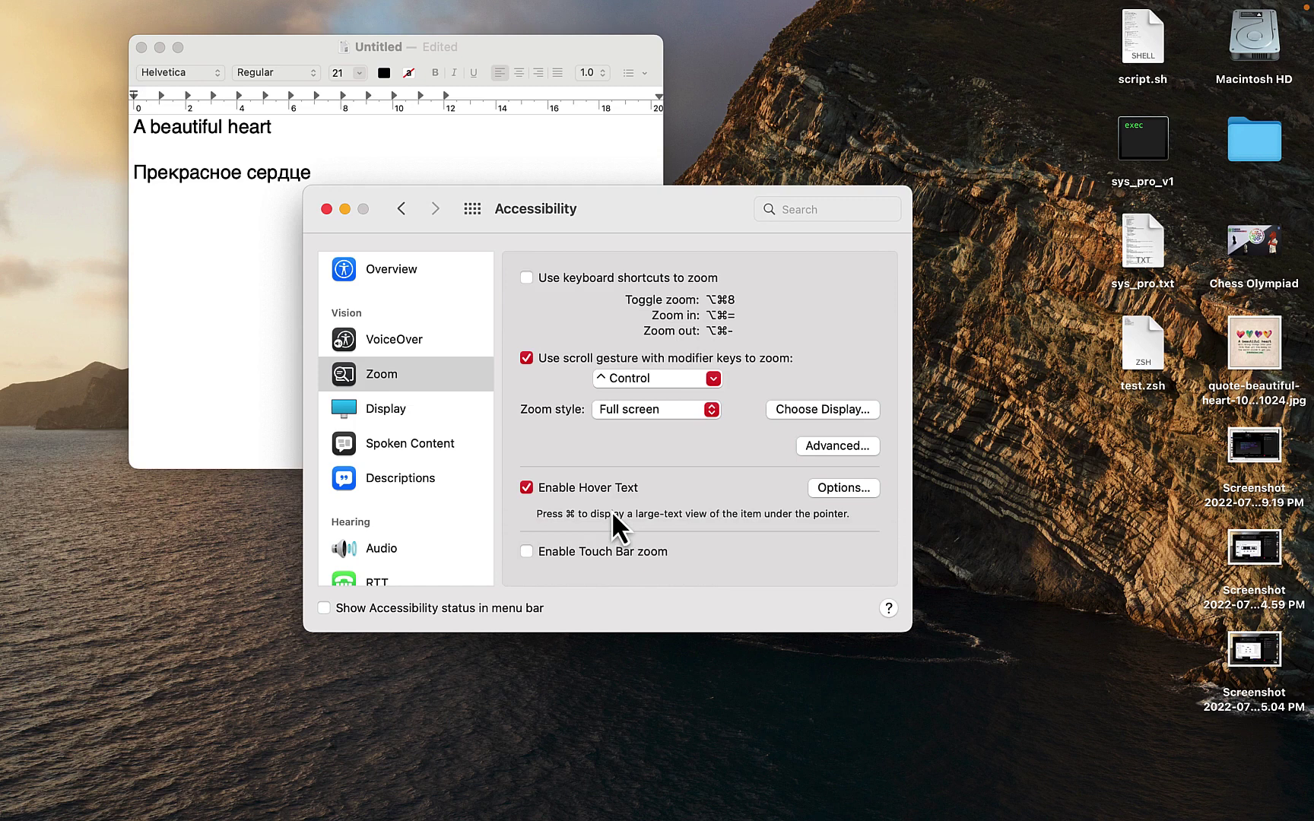
- Switch to QuickTime Player, look through the commands for starting a movie recording, and check that the iPad is the camera source
{"action": "key", "text": "Down"}
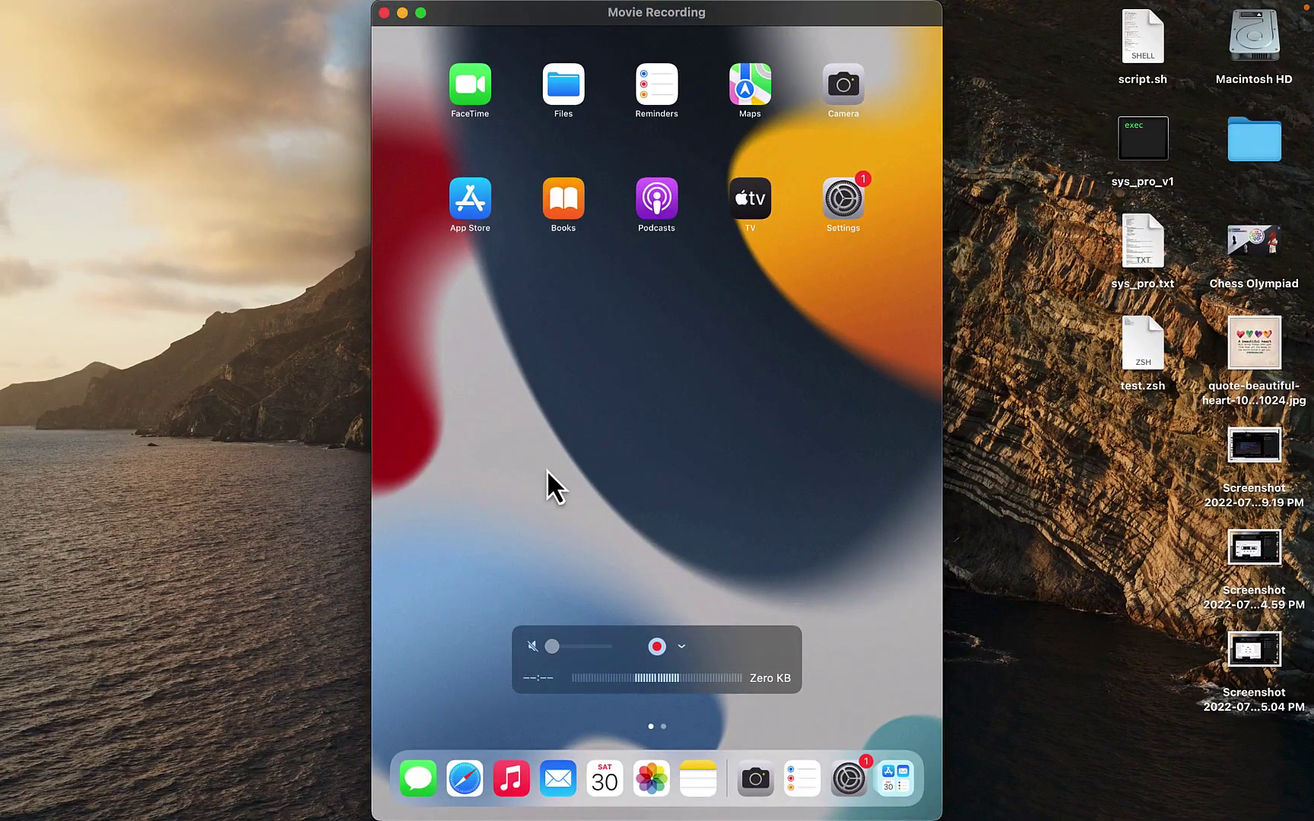
{"action": "mouse_move", "coordinate": [541, 2]}
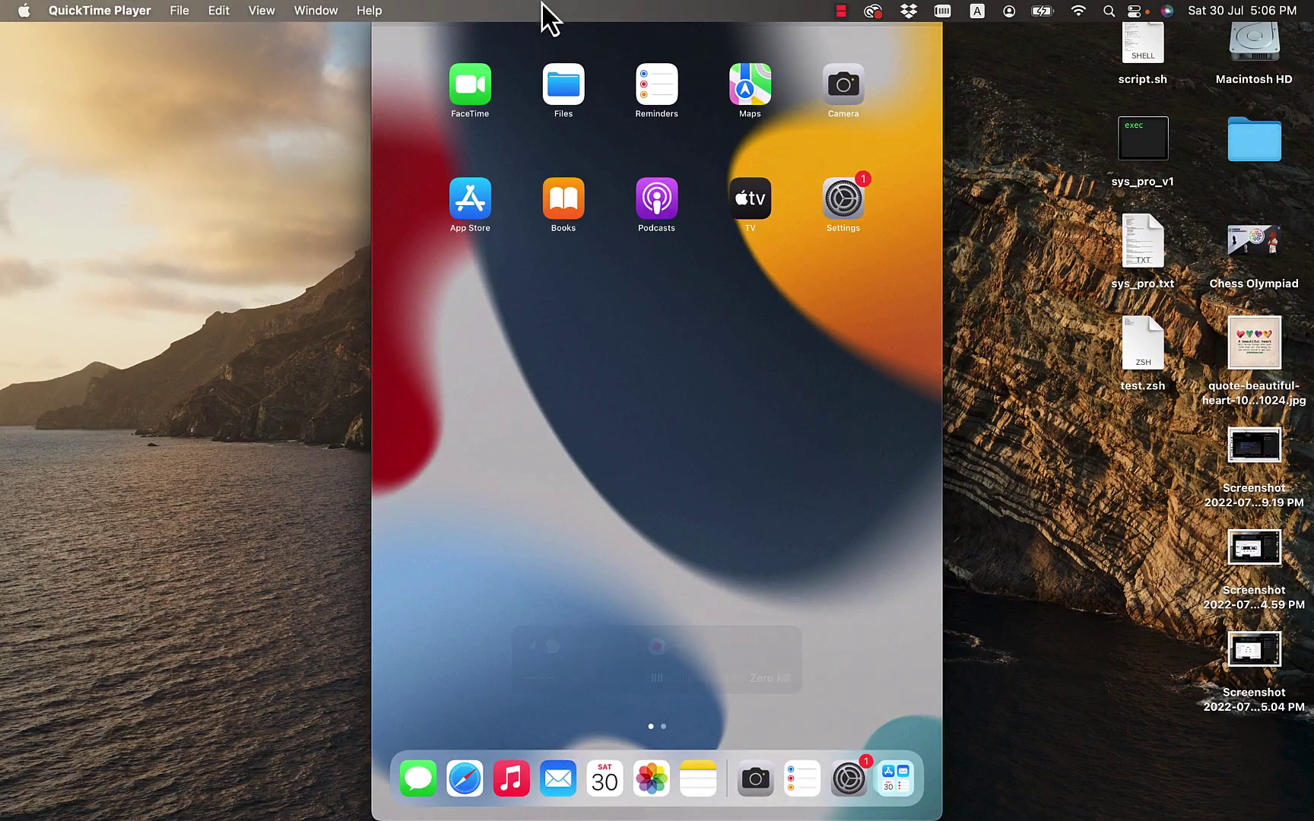
{"action": "left_click", "coordinate": [126, 6]}
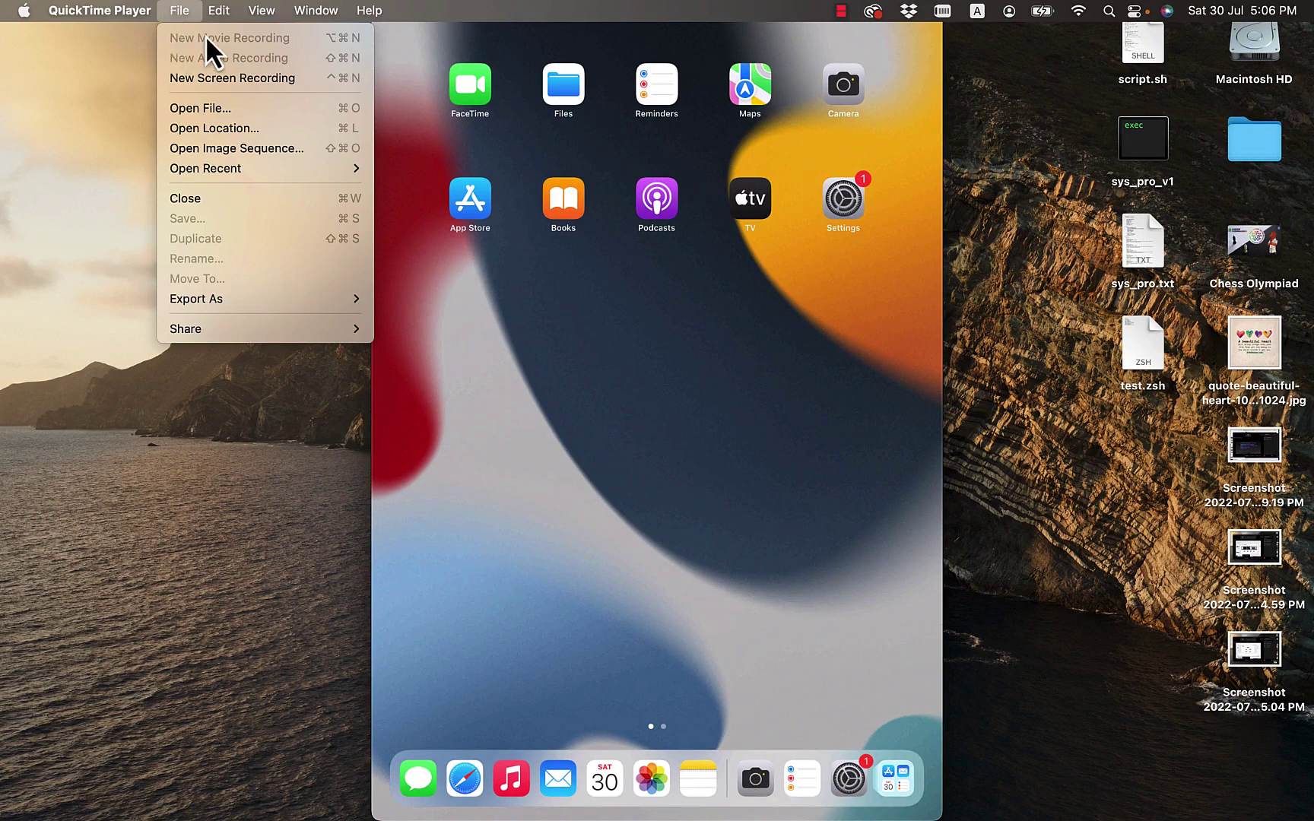
{"action": "left_click", "coordinate": [99, 65]}
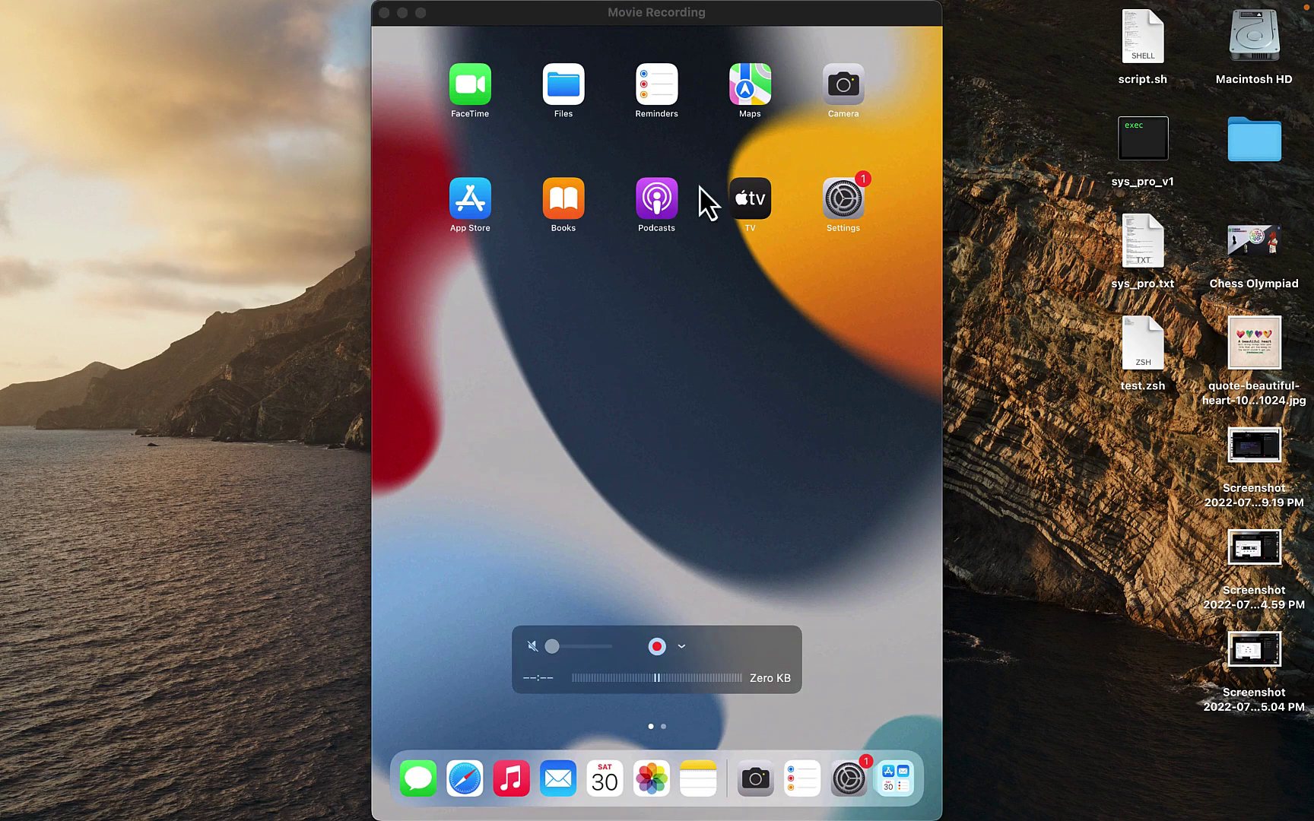
{"action": "mouse_move", "coordinate": [723, 6]}
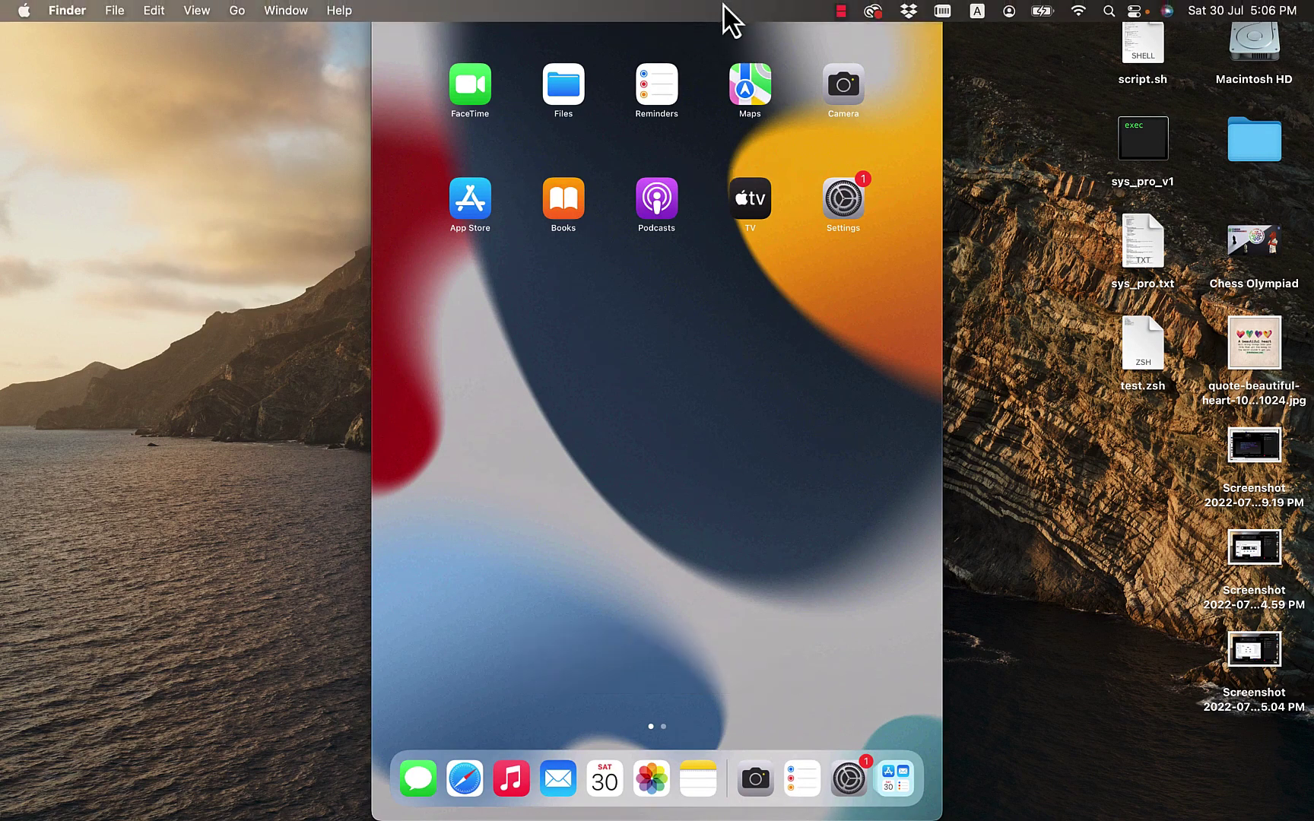
{"action": "mouse_move", "coordinate": [707, 505]}
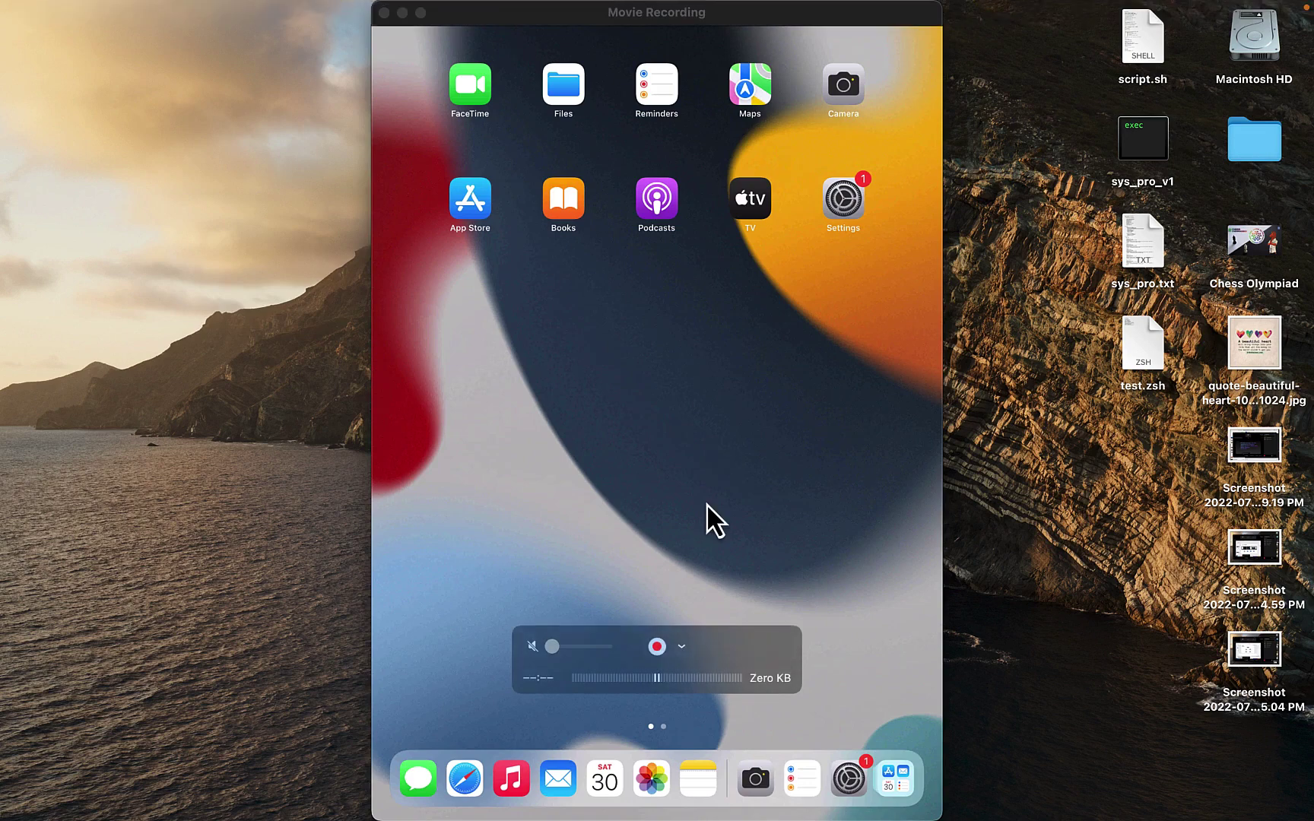
{"action": "left_click", "coordinate": [683, 648]}
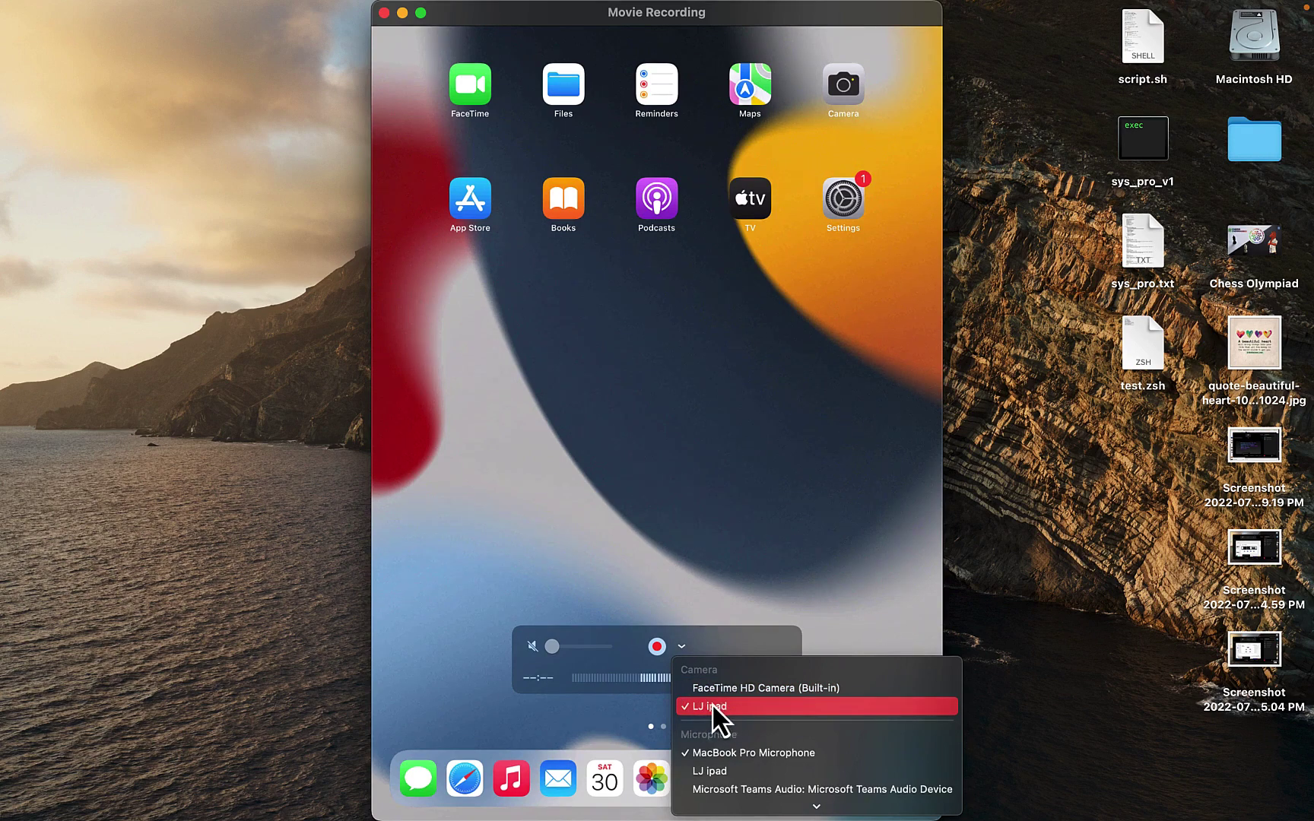
{"action": "left_click", "coordinate": [770, 302]}
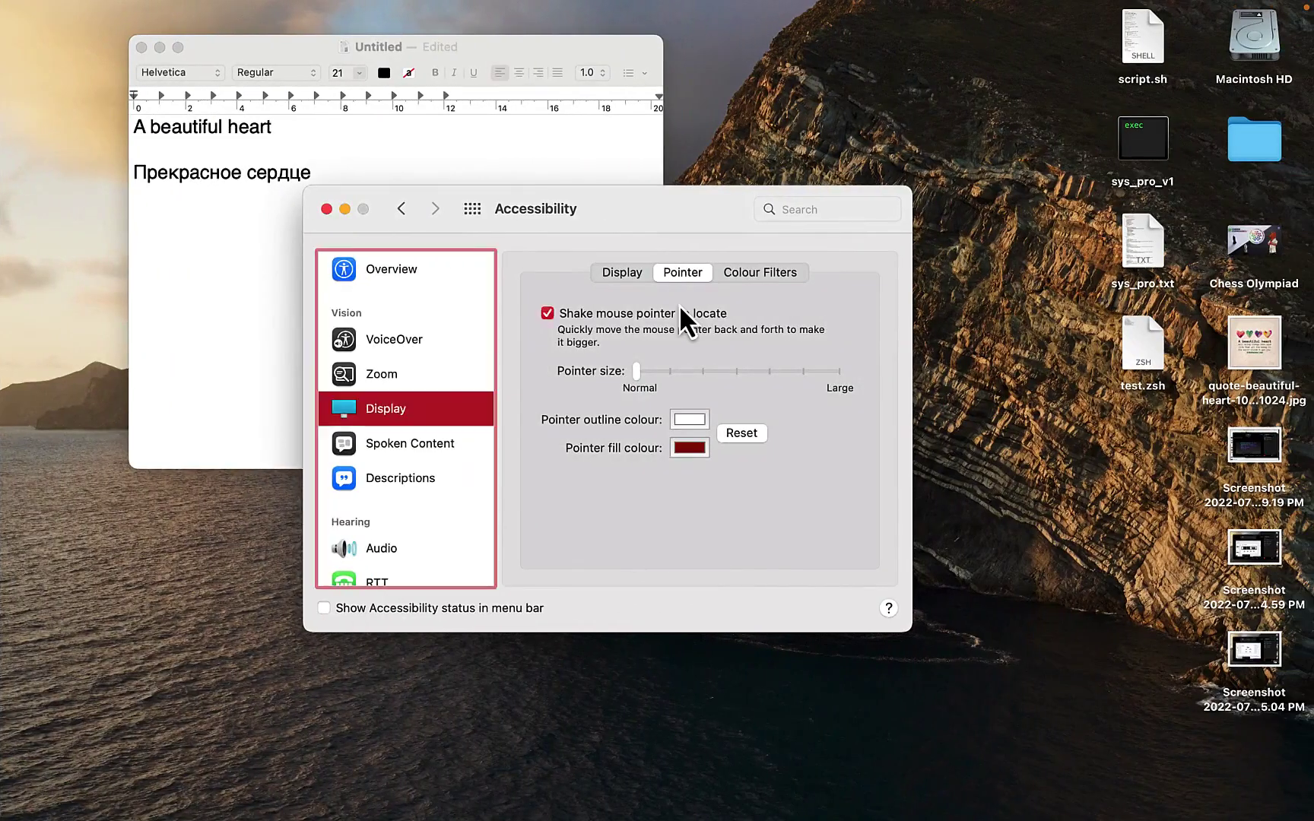
- Go to the Mac's Sharing preferences, select the AirPlay Receiver service, and switch it off and on again
{"action": "left_click", "coordinate": [401, 209]}
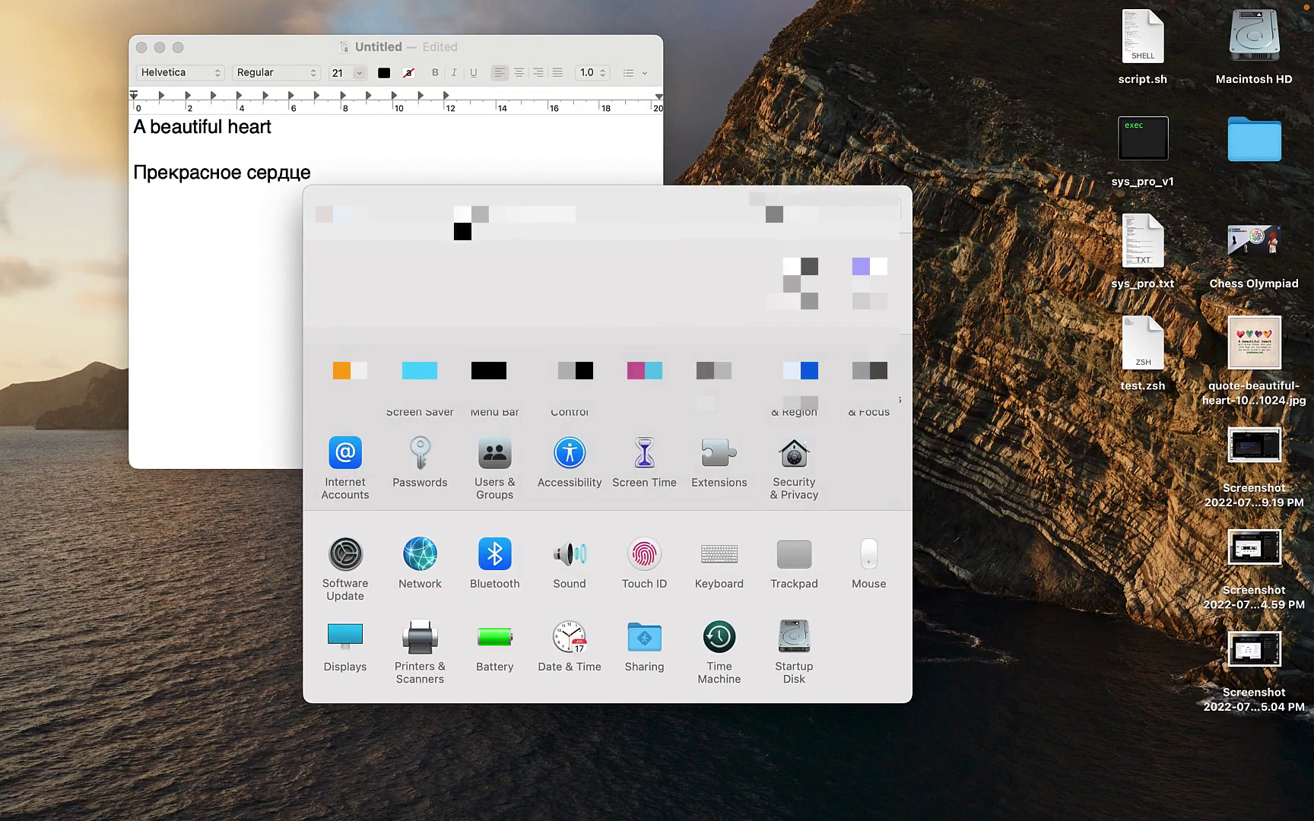
{"action": "left_click", "coordinate": [643, 648]}
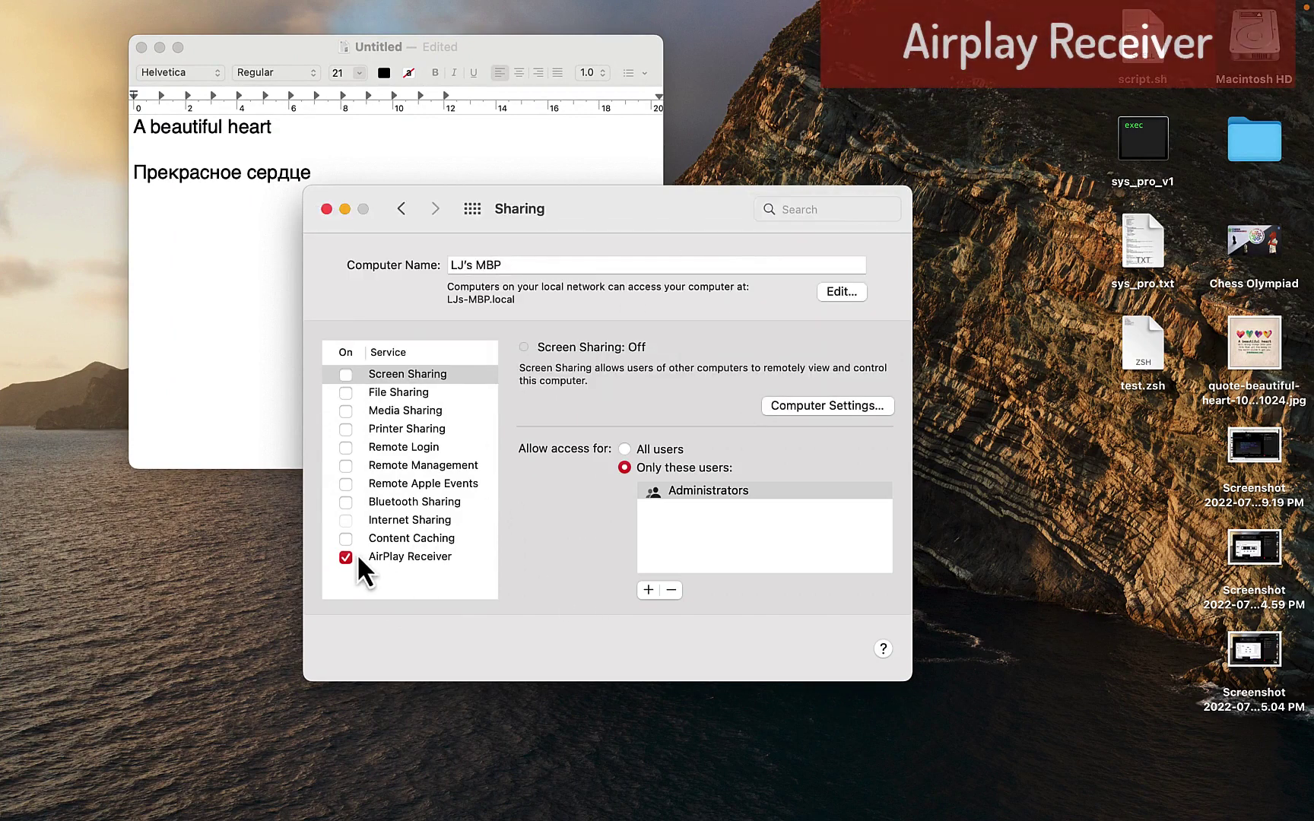
{"action": "left_click", "coordinate": [381, 554]}
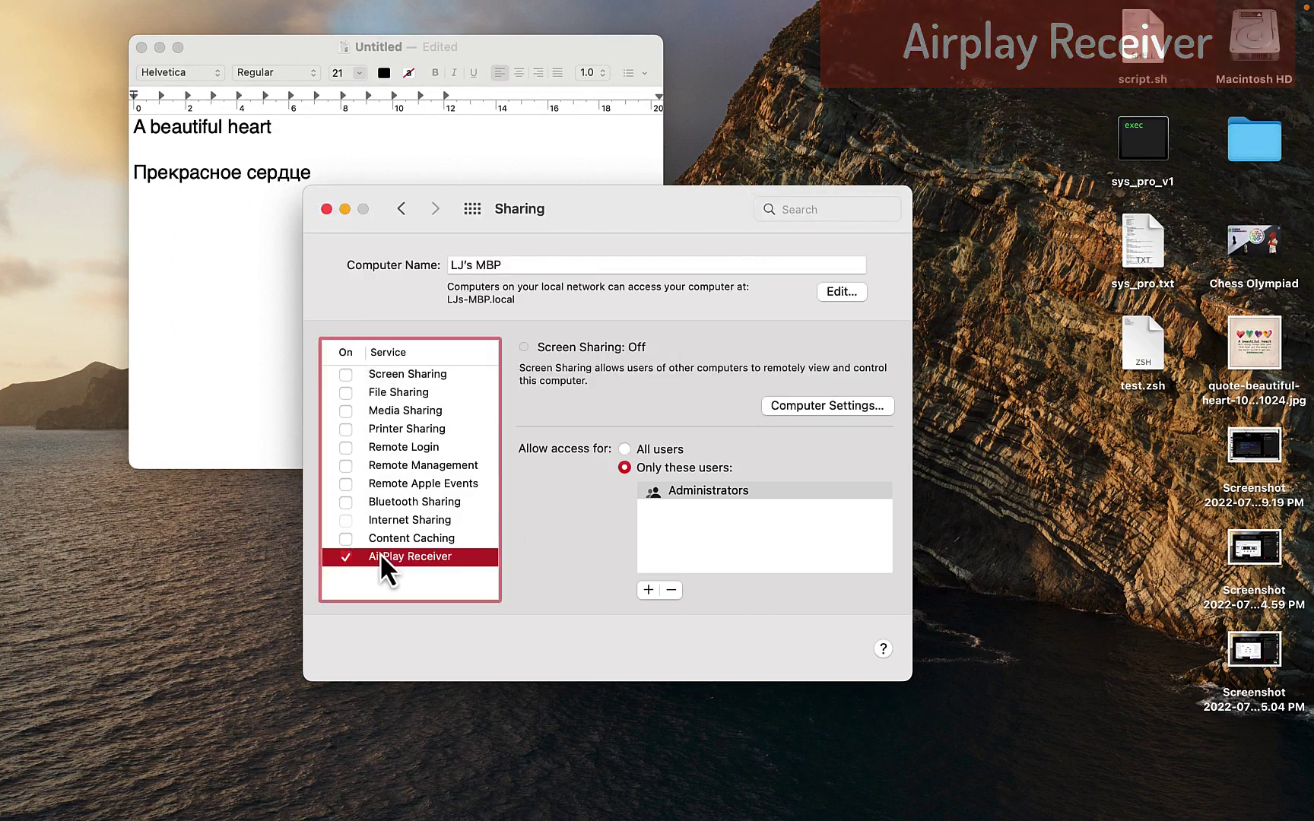
{"action": "left_click", "coordinate": [346, 558]}
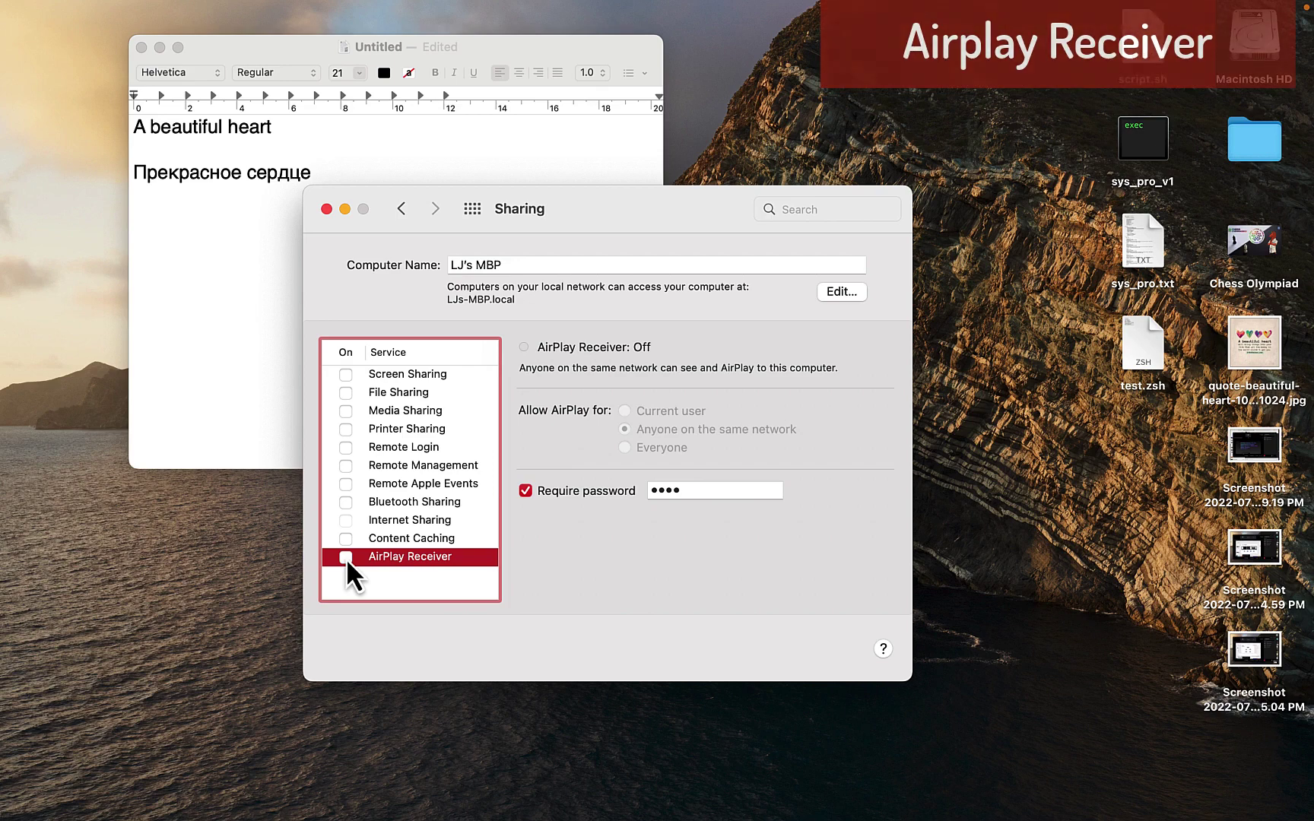
{"action": "left_click", "coordinate": [345, 558]}
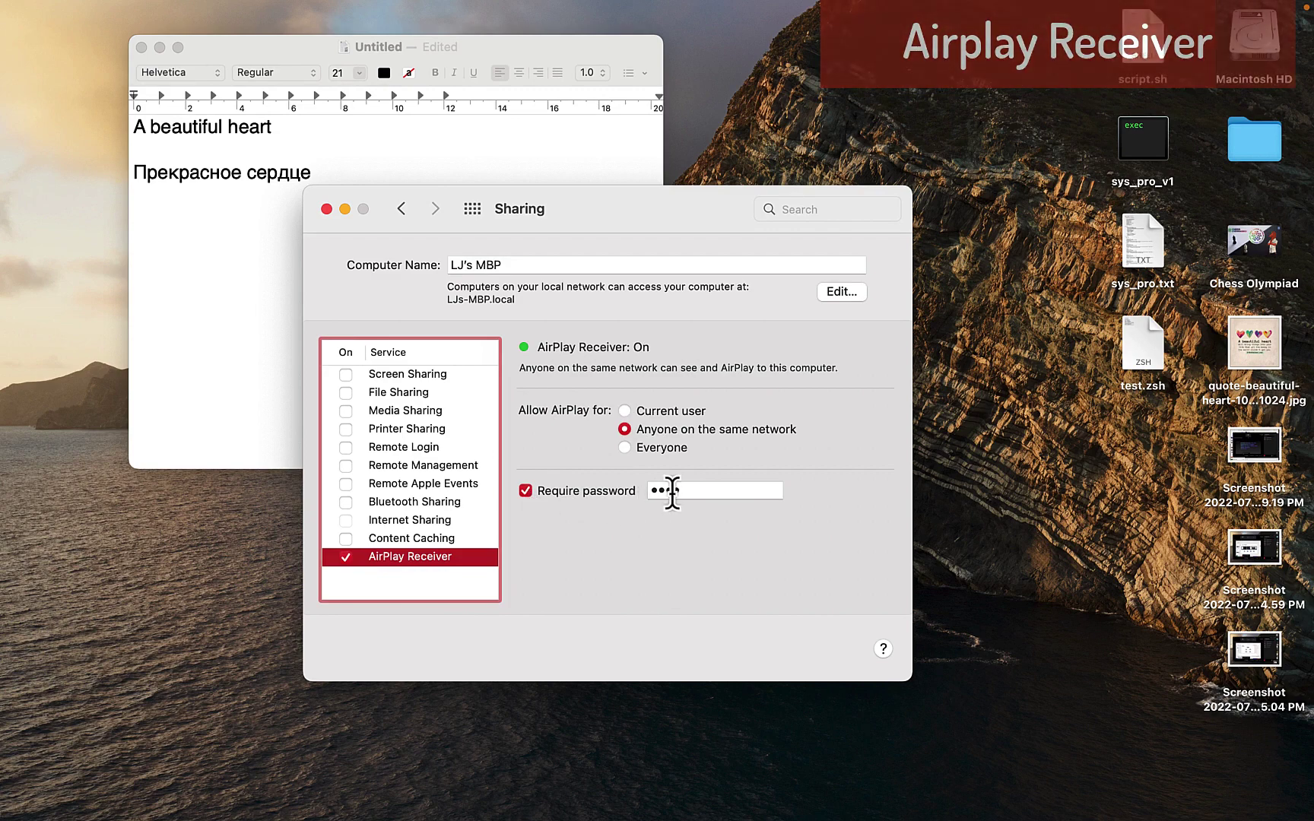
- Remove the AirPlay password requirement, try Current user access, and allow AirPlay for anyone on the same network
{"action": "left_click", "coordinate": [523, 491]}
{"action": "left_click", "coordinate": [671, 409]}
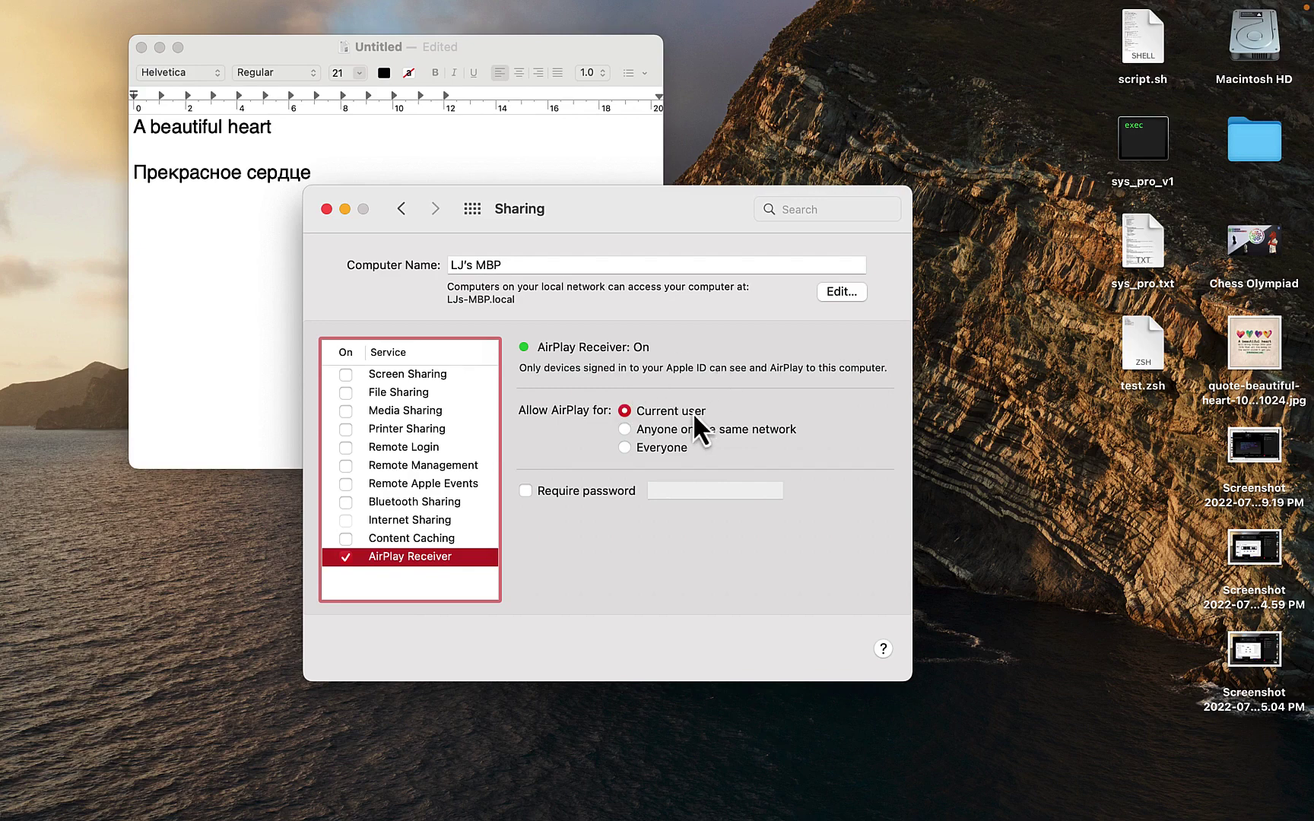
{"action": "left_click", "coordinate": [678, 427]}
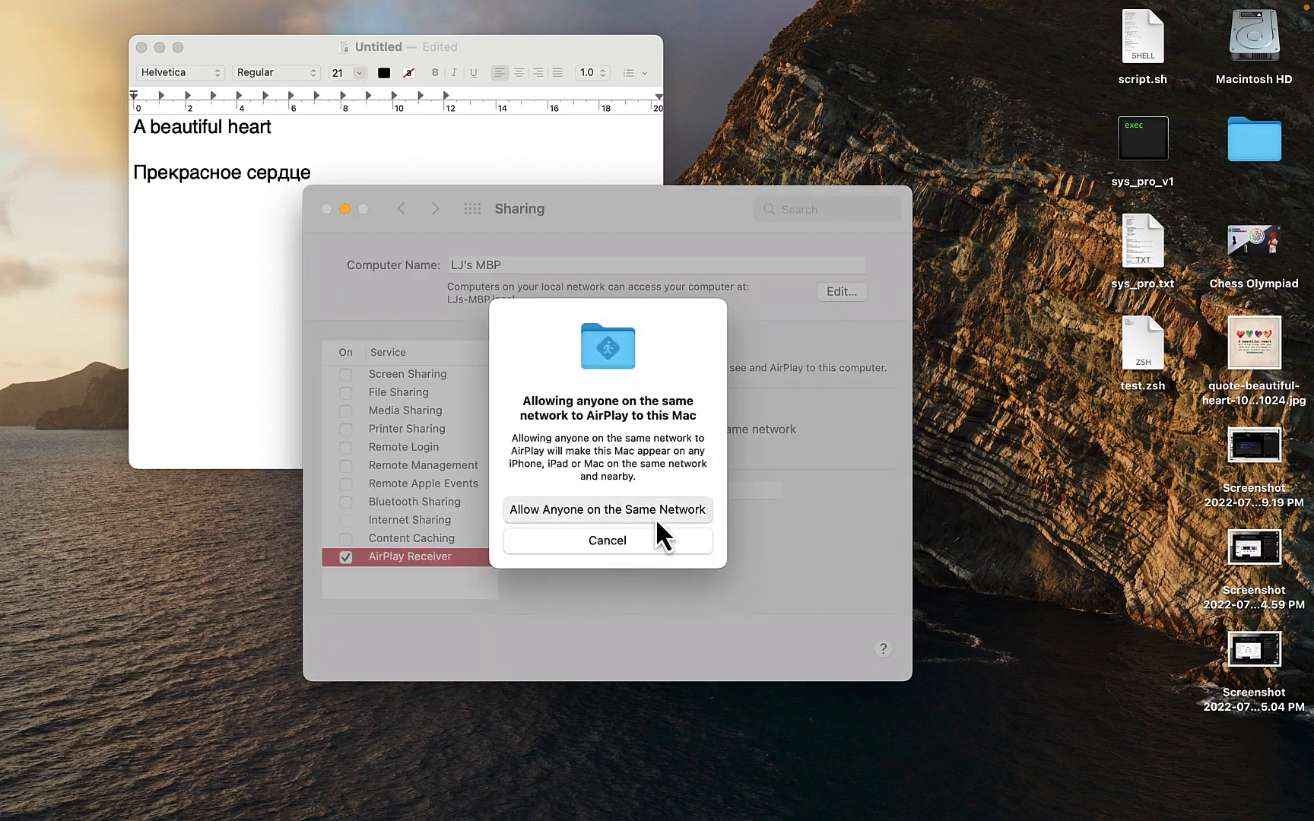
{"action": "left_click", "coordinate": [656, 516]}
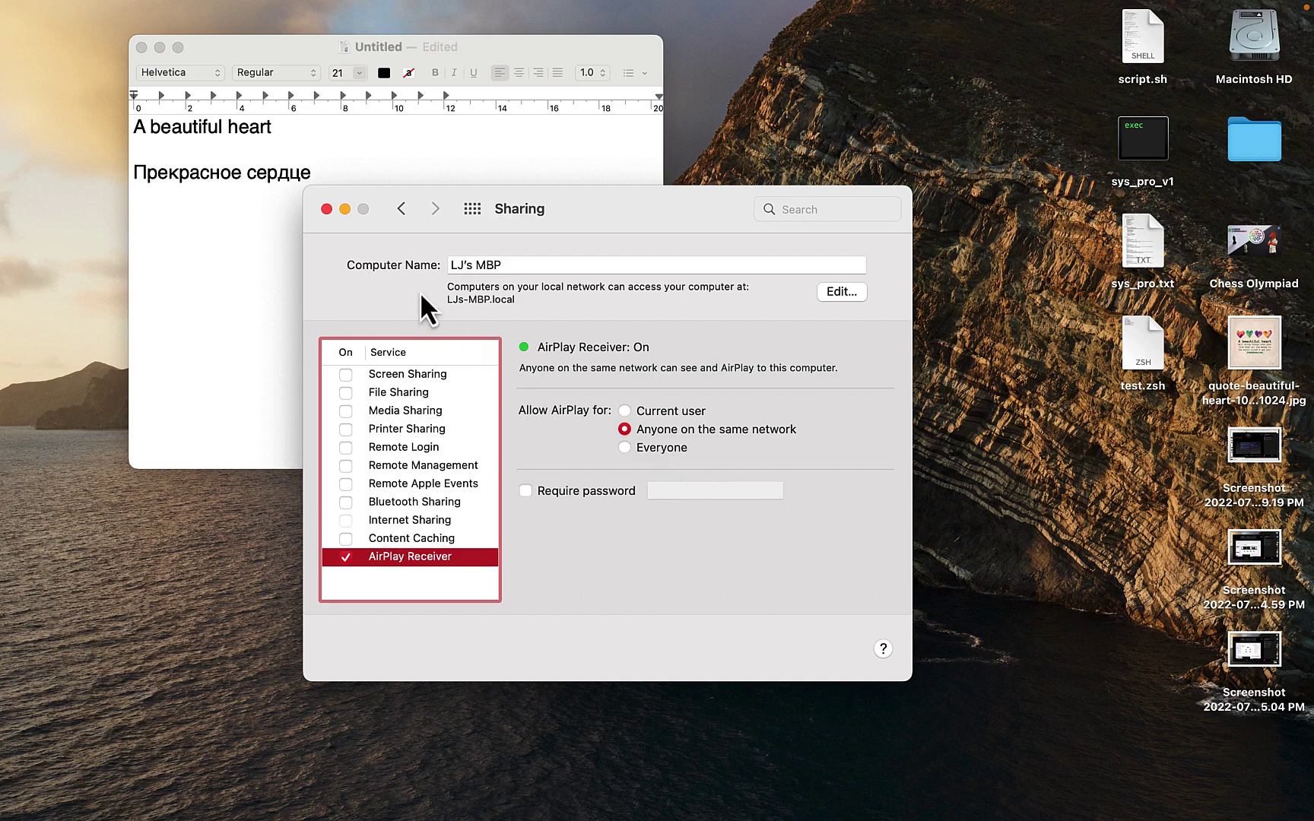
{"action": "left_click", "coordinate": [326, 209]}
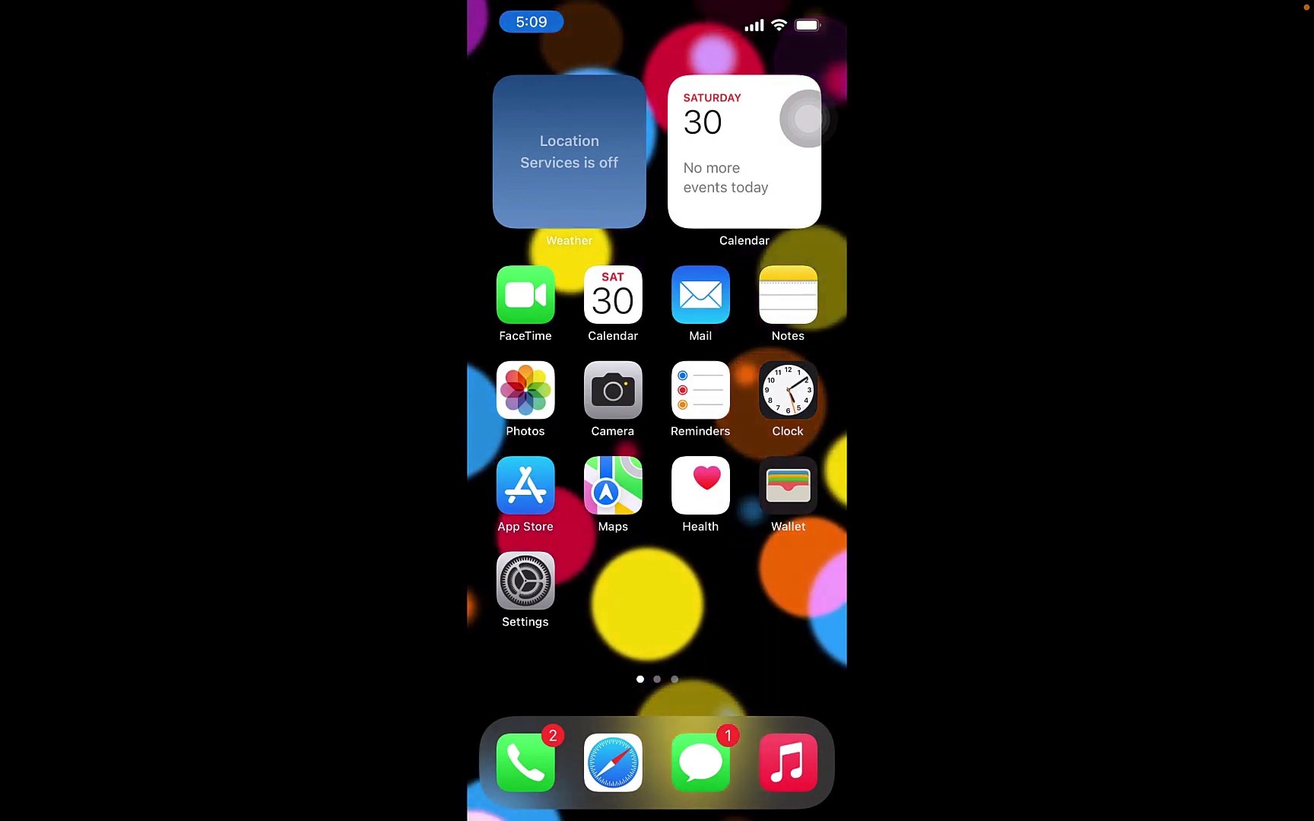
- Open Screen Mirroring from Control Centre on the mirrored iPhone to end the AirPlay session
{"action": "left_click_drag", "start_coordinate": [806, 9], "coordinate": [805, 320]}
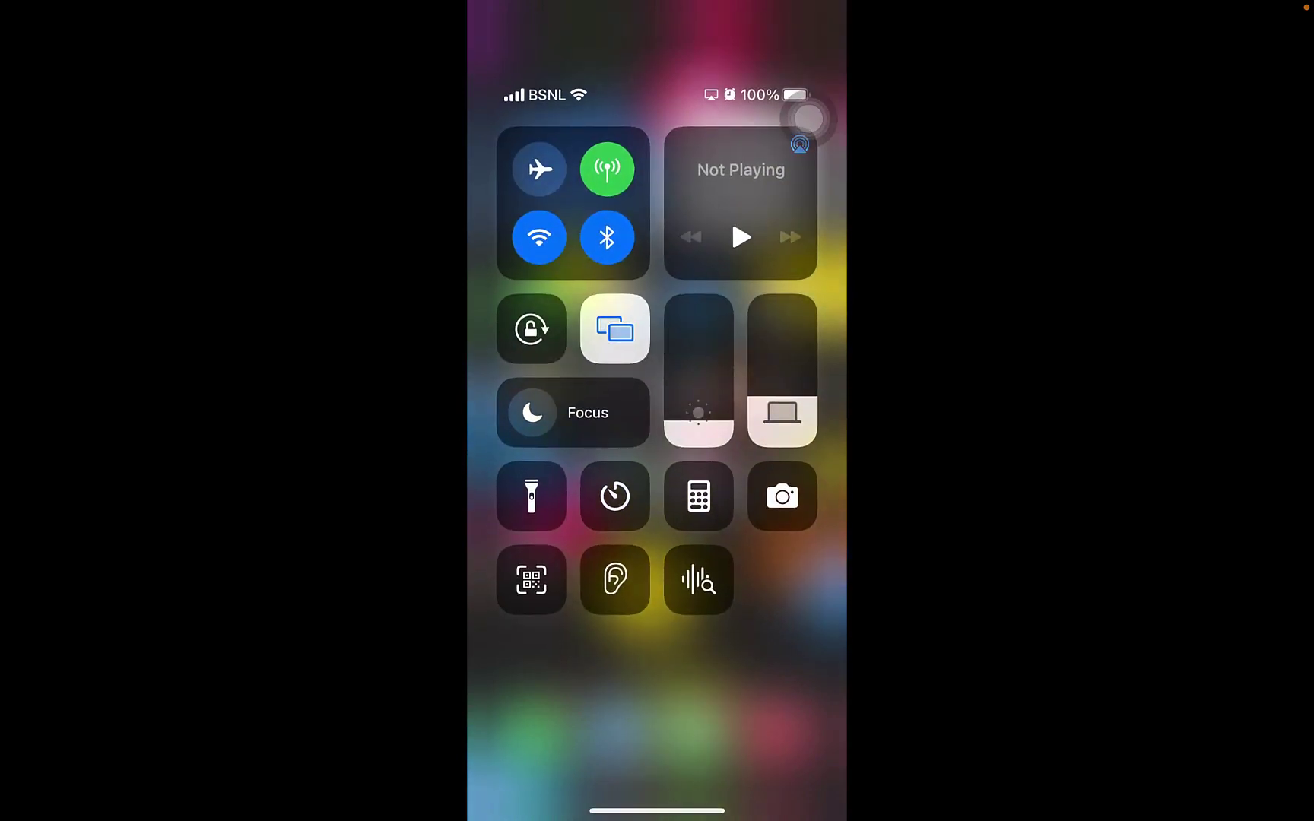
{"action": "left_click", "coordinate": [614, 328]}
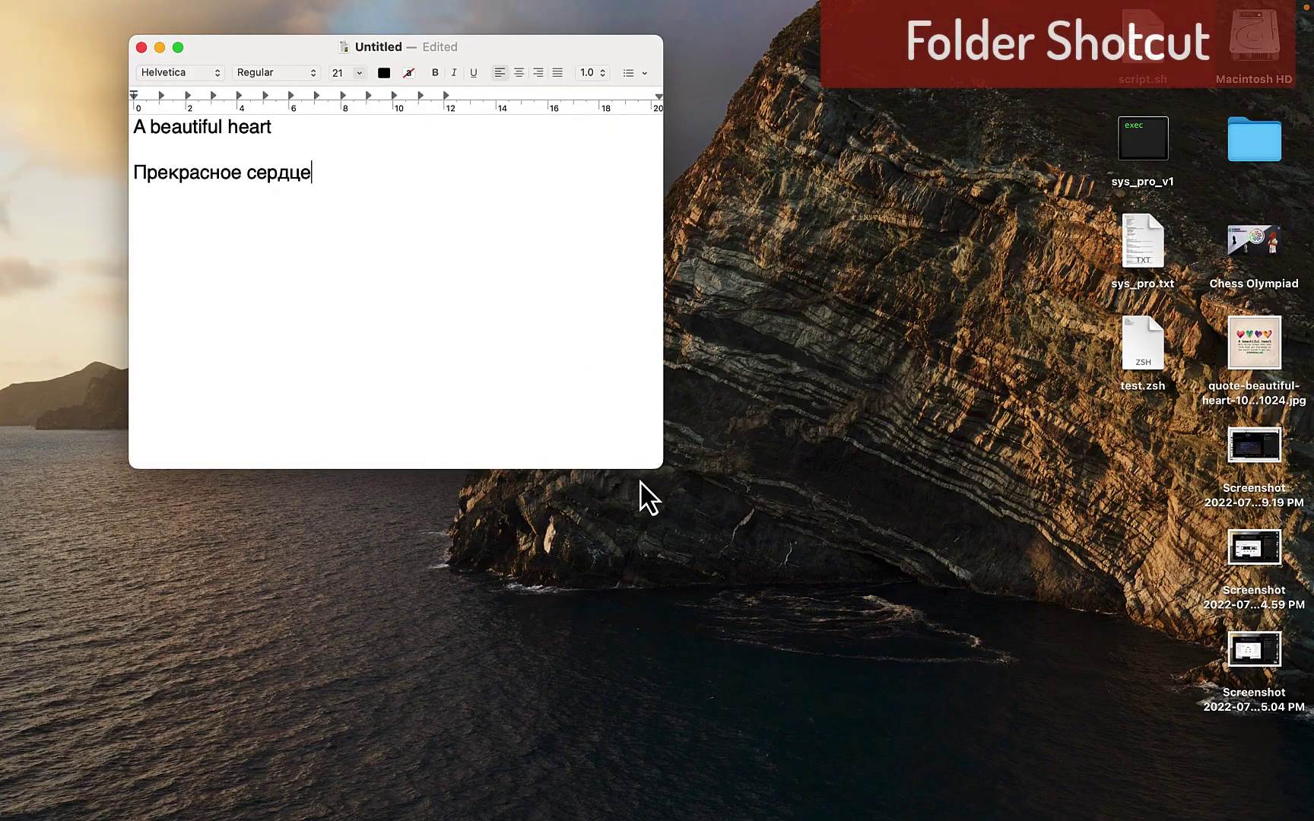
- Add the Books app from Launchpad to the Dock between Launchpad and Safari, and return to the desktop
{"action": "key", "text": "F4"}
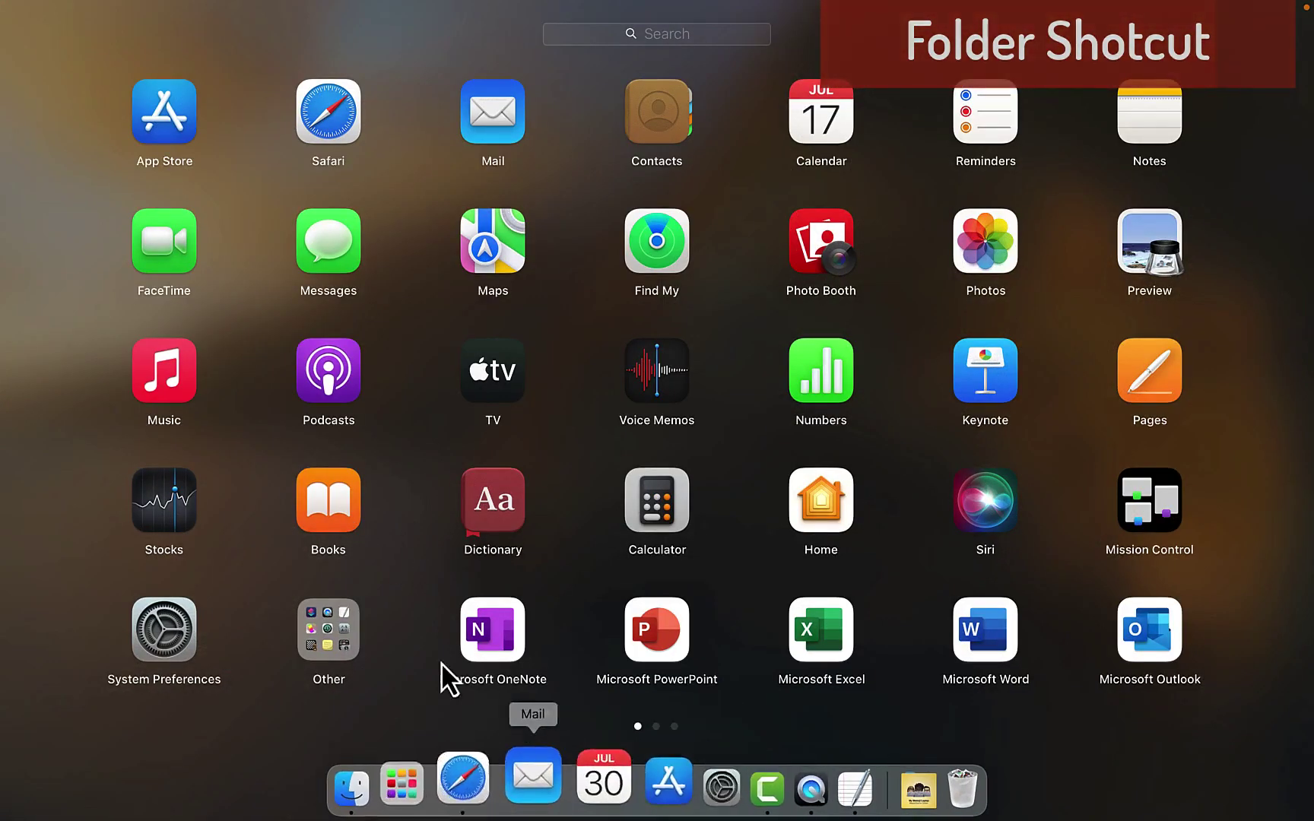
{"action": "left_click_drag", "start_coordinate": [336, 517], "coordinate": [478, 796]}
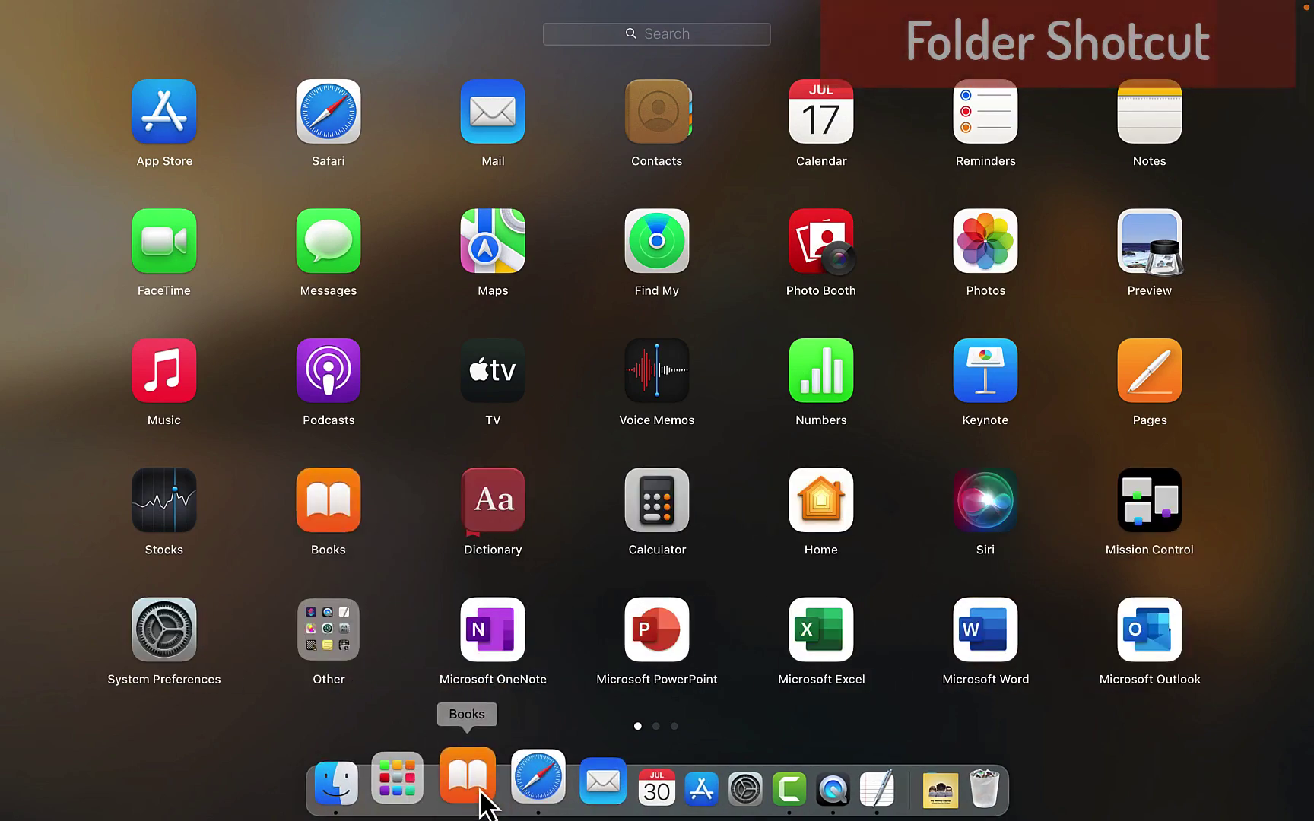
{"action": "left_click", "coordinate": [418, 606]}
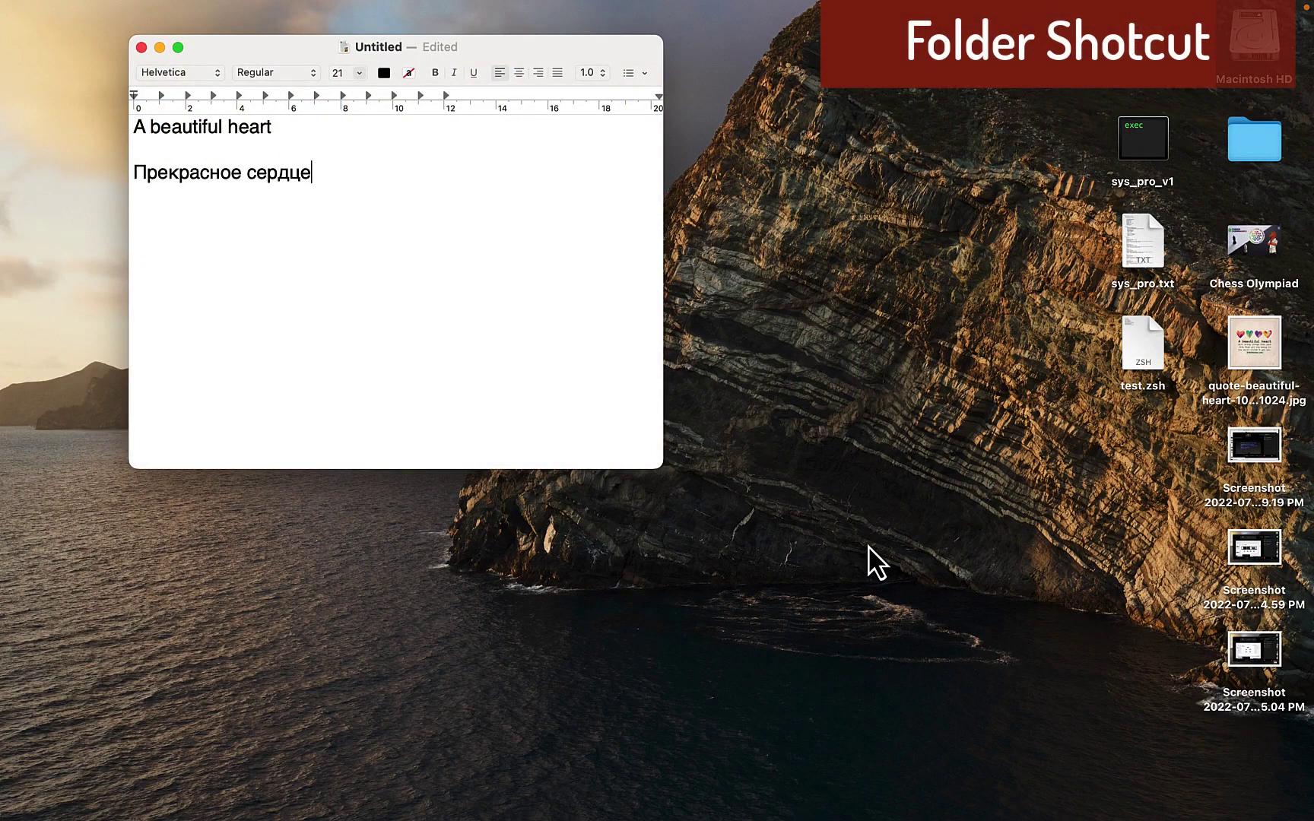
- Create a desktop folder named Test and, inside it, a subfolder named 1
{"action": "right_click", "coordinate": [880, 432]}
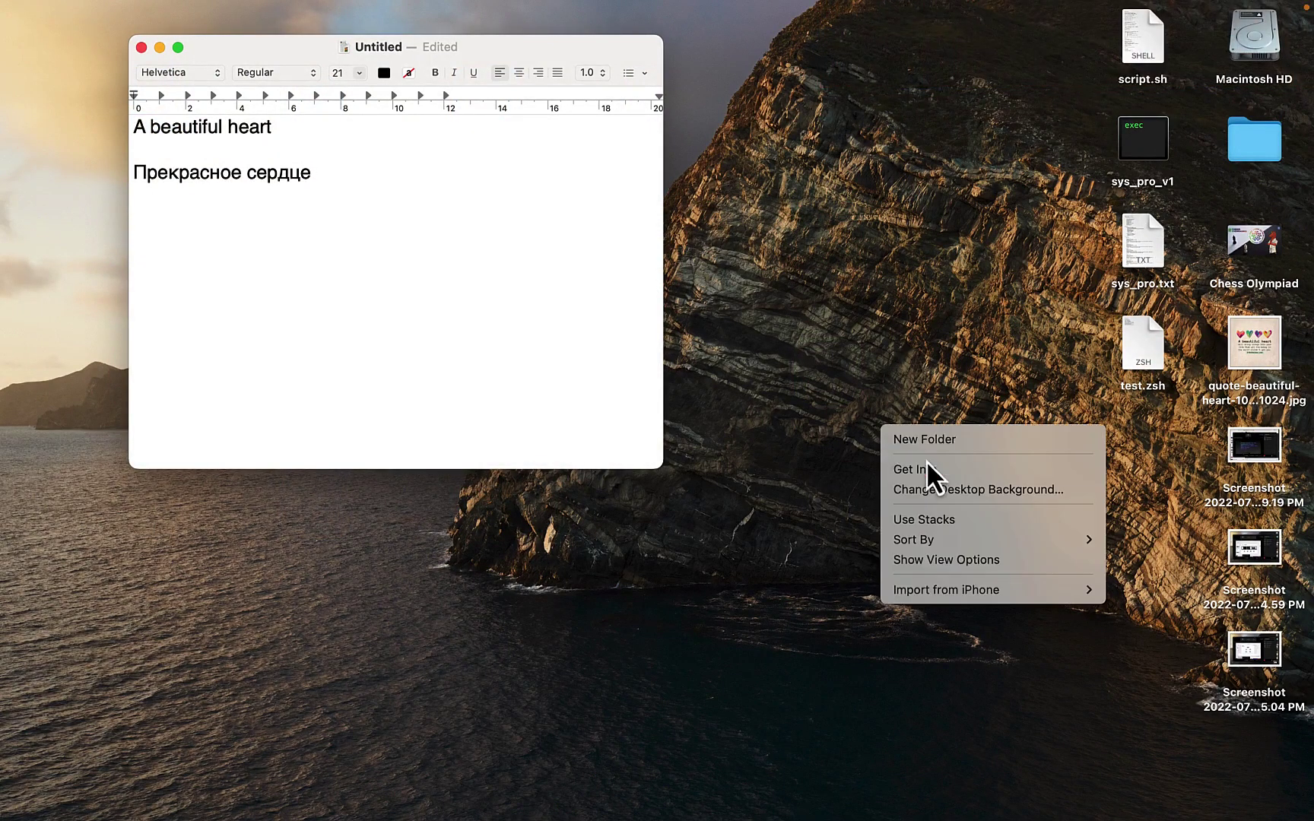
{"action": "left_click", "coordinate": [938, 439]}
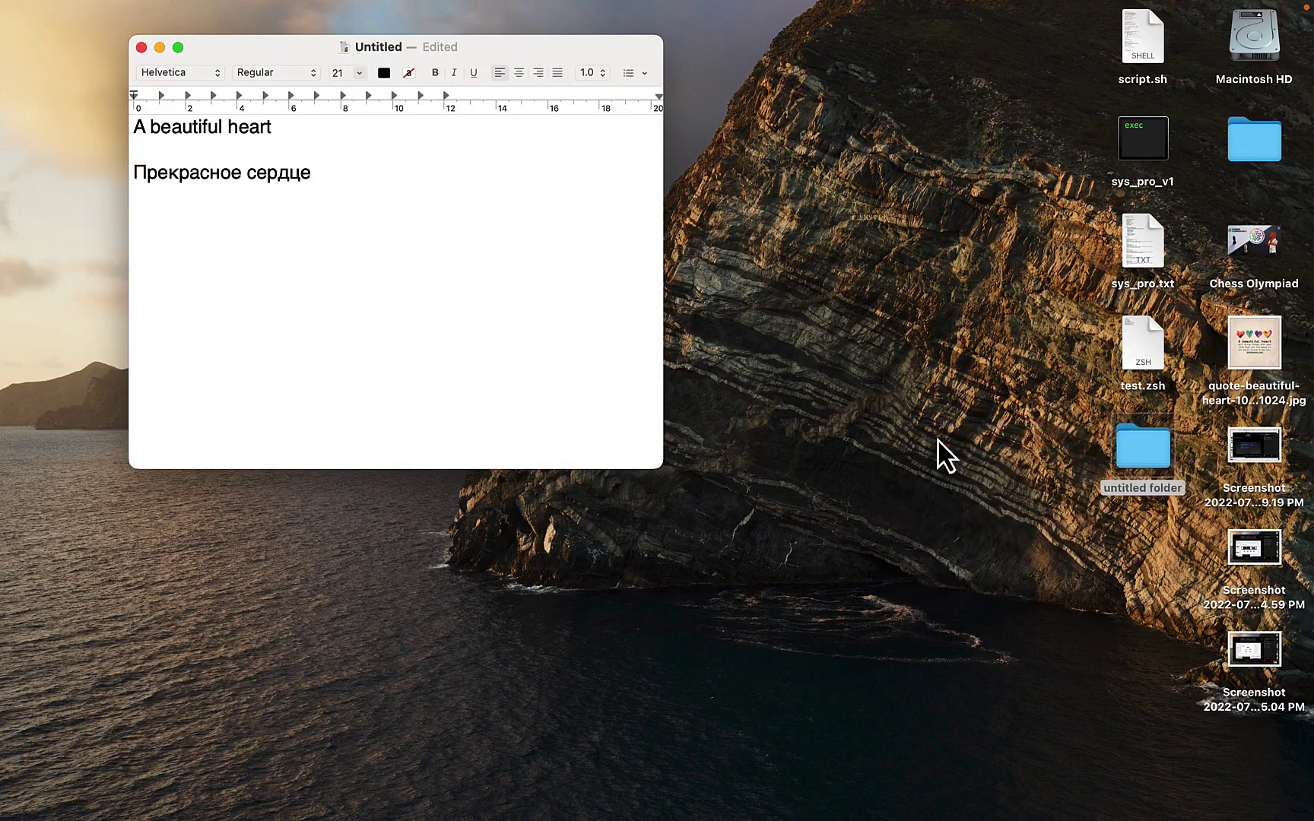
{"action": "type", "text": "Test"}
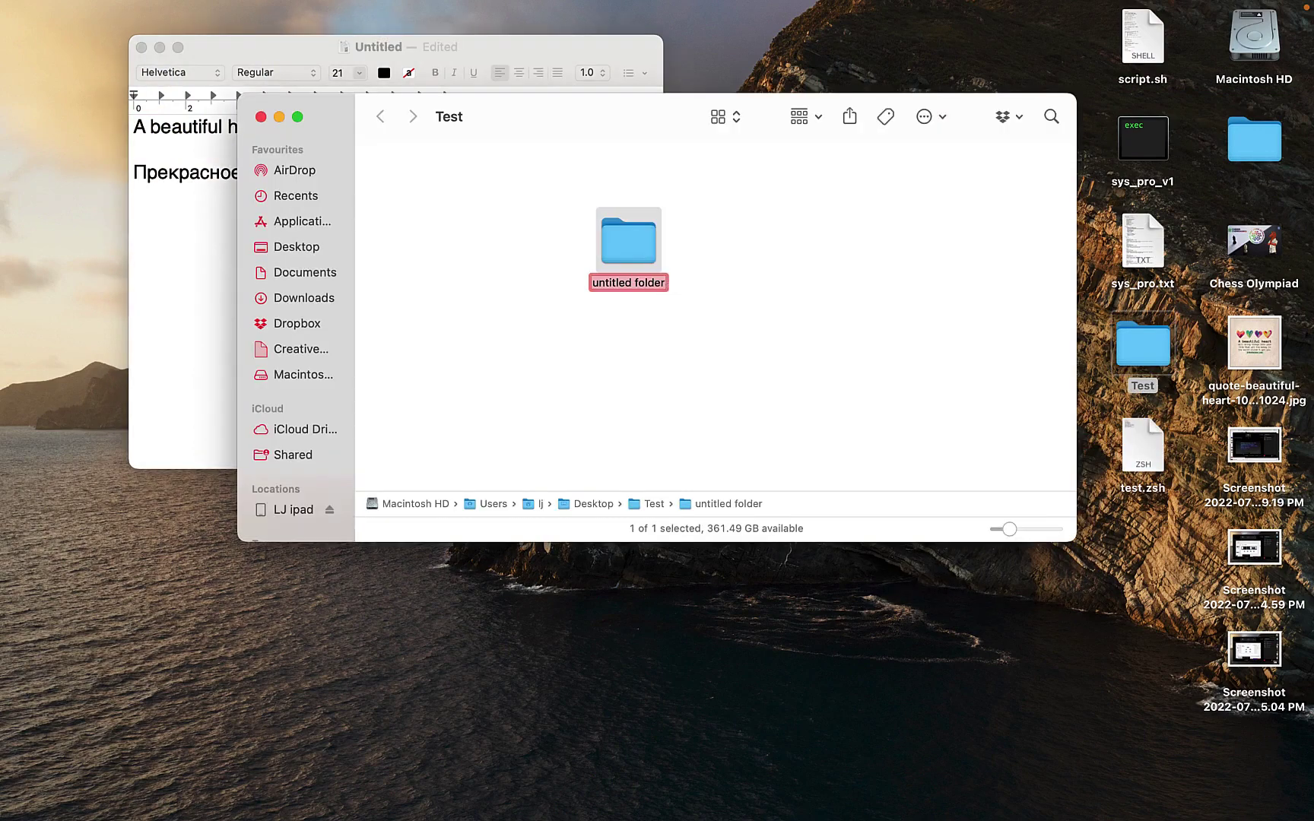
{"action": "type", "text": "1"}
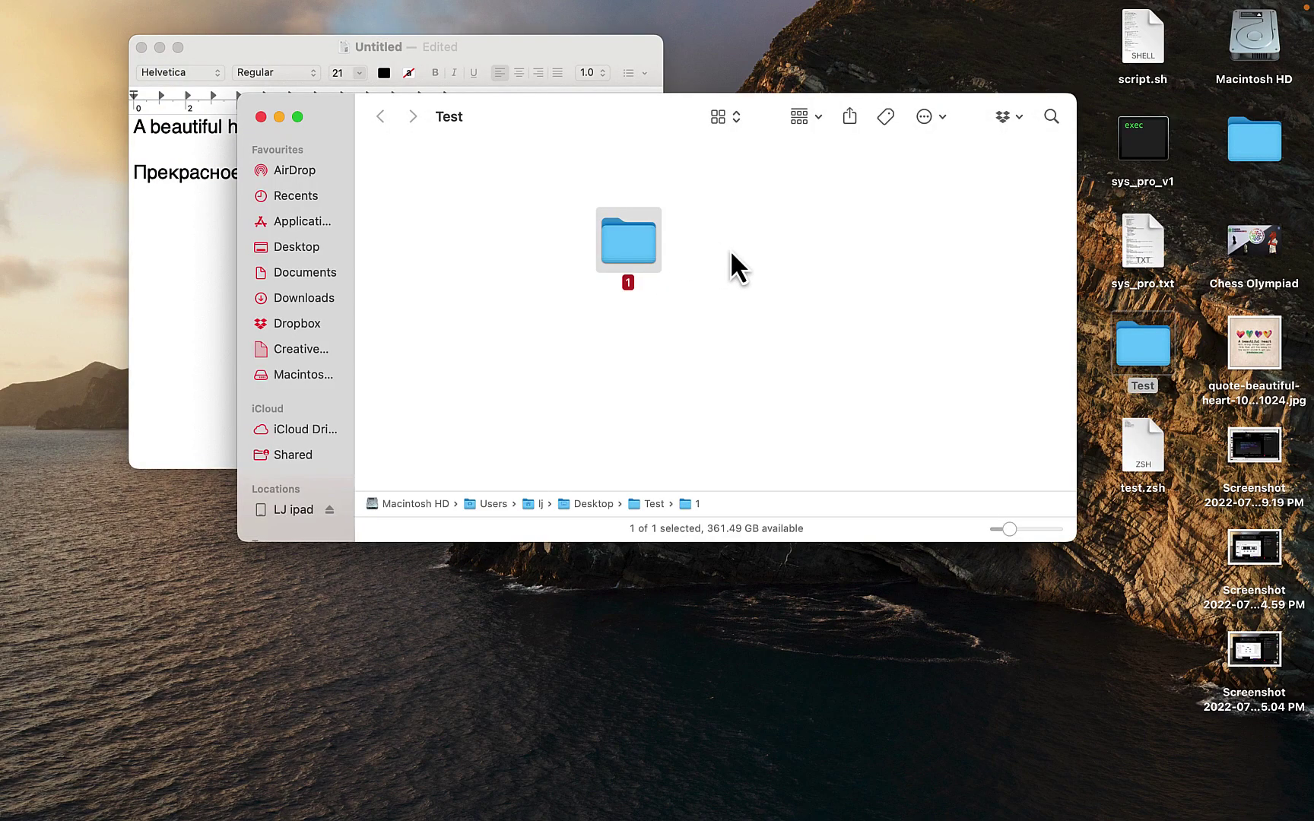
{"action": "right_click", "coordinate": [730, 250]}
{"action": "key", "text": "Escape"}
- Move test.zsh and sys_pro.txt from the desktop into the Test folder
{"action": "left_click_drag", "start_coordinate": [1145, 431], "coordinate": [902, 394]}
{"action": "left_click", "coordinate": [1134, 247]}
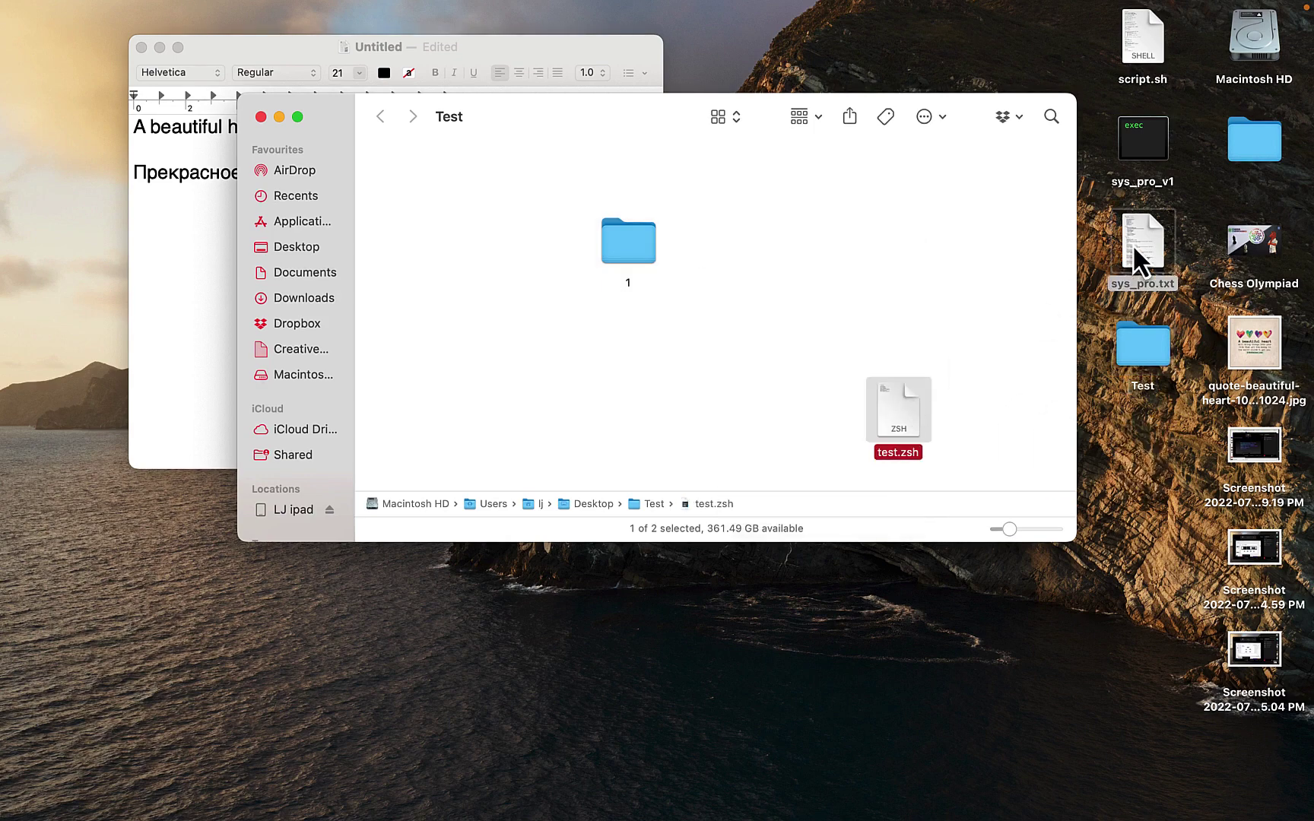
{"action": "left_click_drag", "start_coordinate": [1135, 249], "coordinate": [771, 250]}
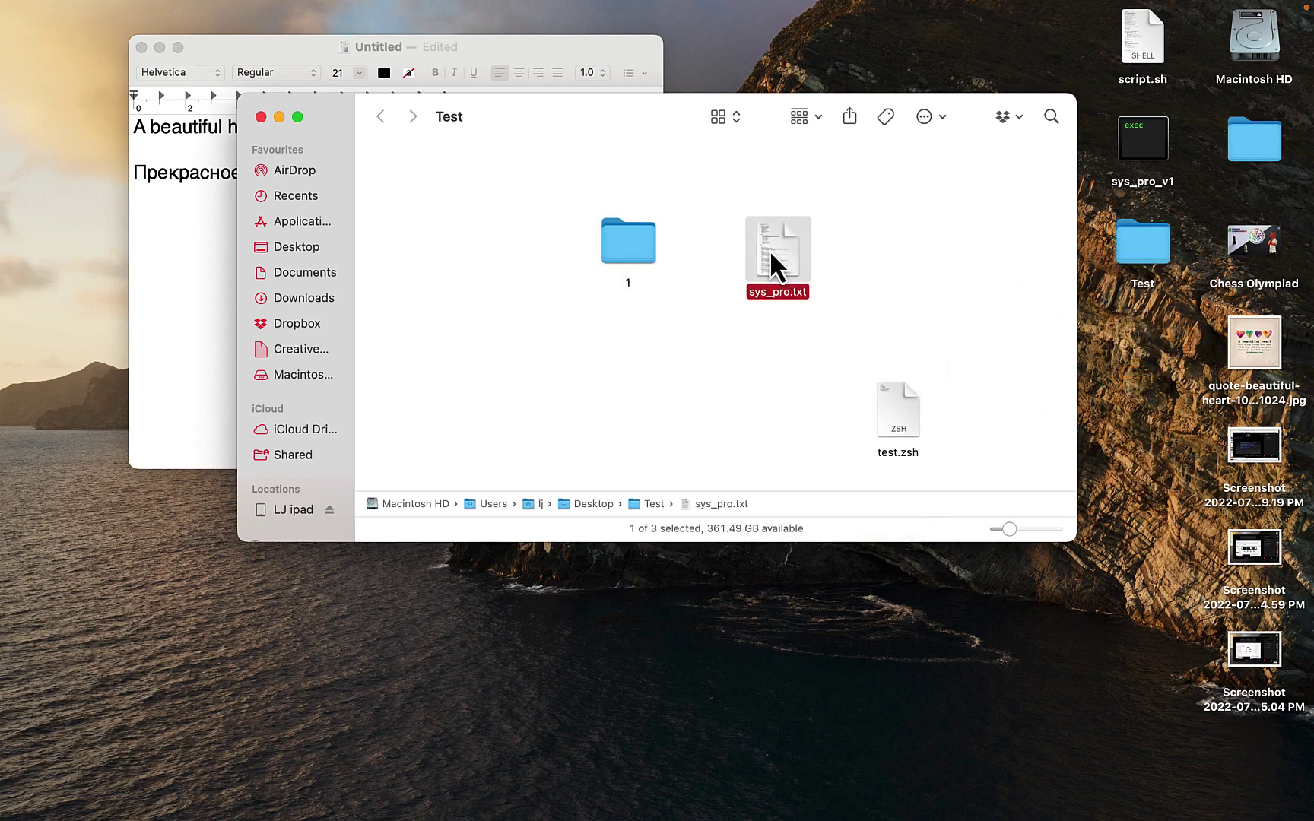
{"action": "left_click", "coordinate": [860, 283]}
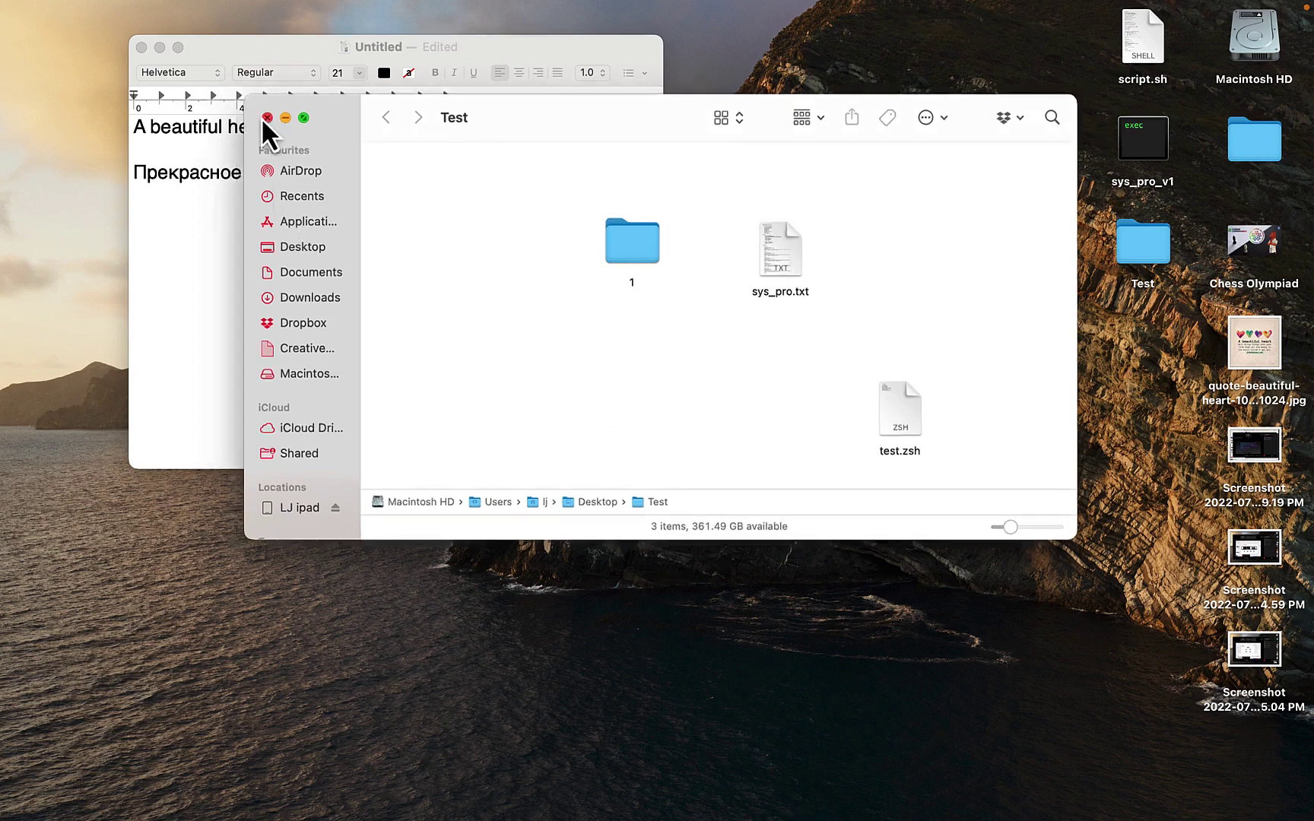
- Close the Test folder's window and add the Test folder from the desktop to the Dock, beside the existing folder shortcut
{"action": "left_click", "coordinate": [261, 117]}
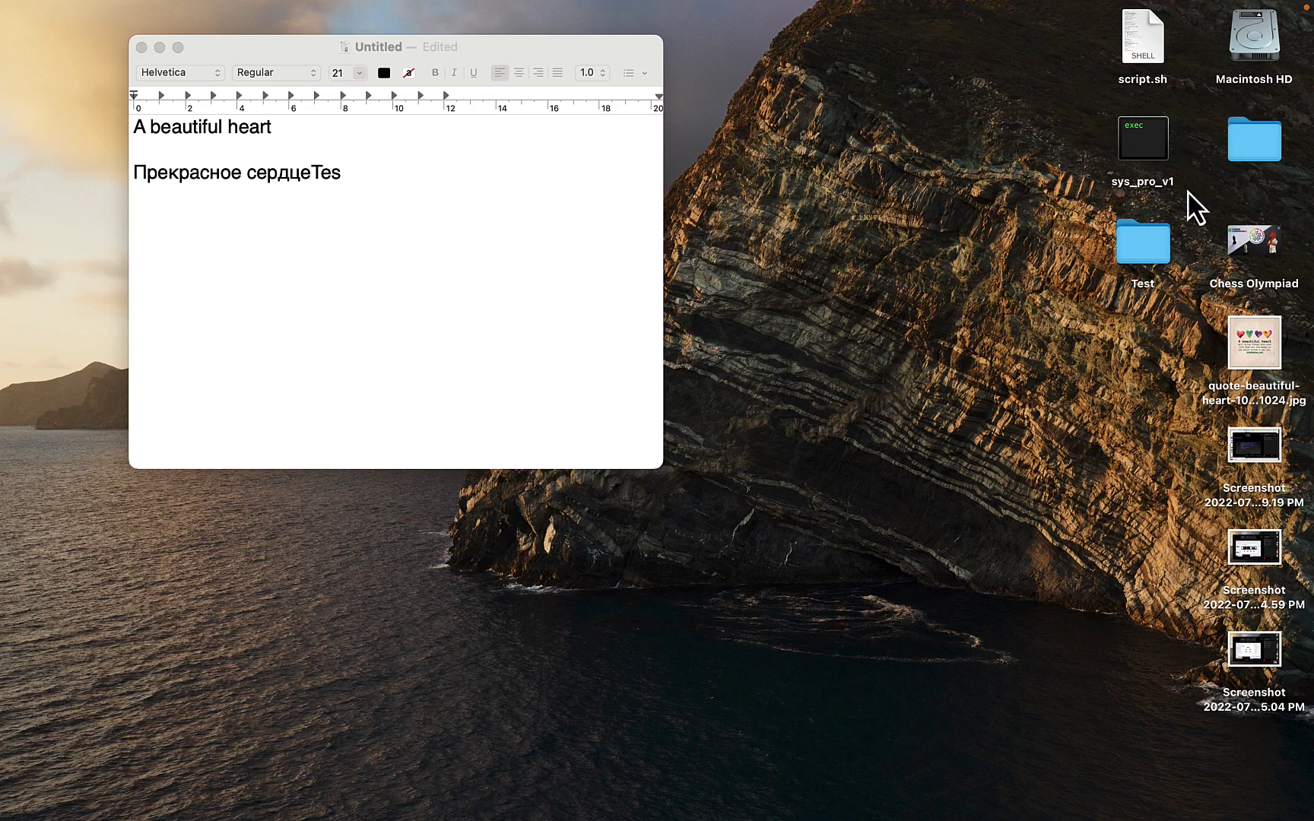
{"action": "left_click_drag", "start_coordinate": [1132, 235], "coordinate": [843, 631]}
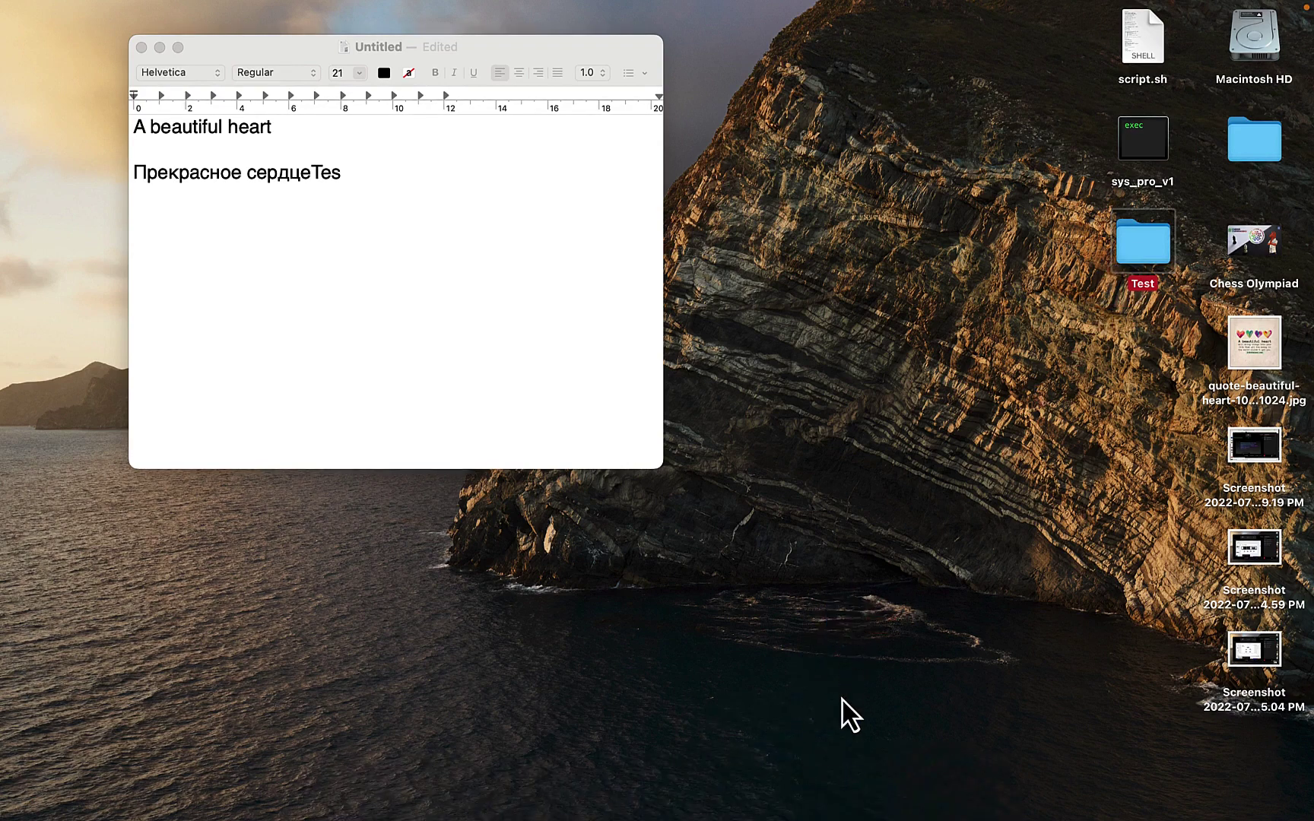
{"action": "mouse_move", "coordinate": [822, 808]}
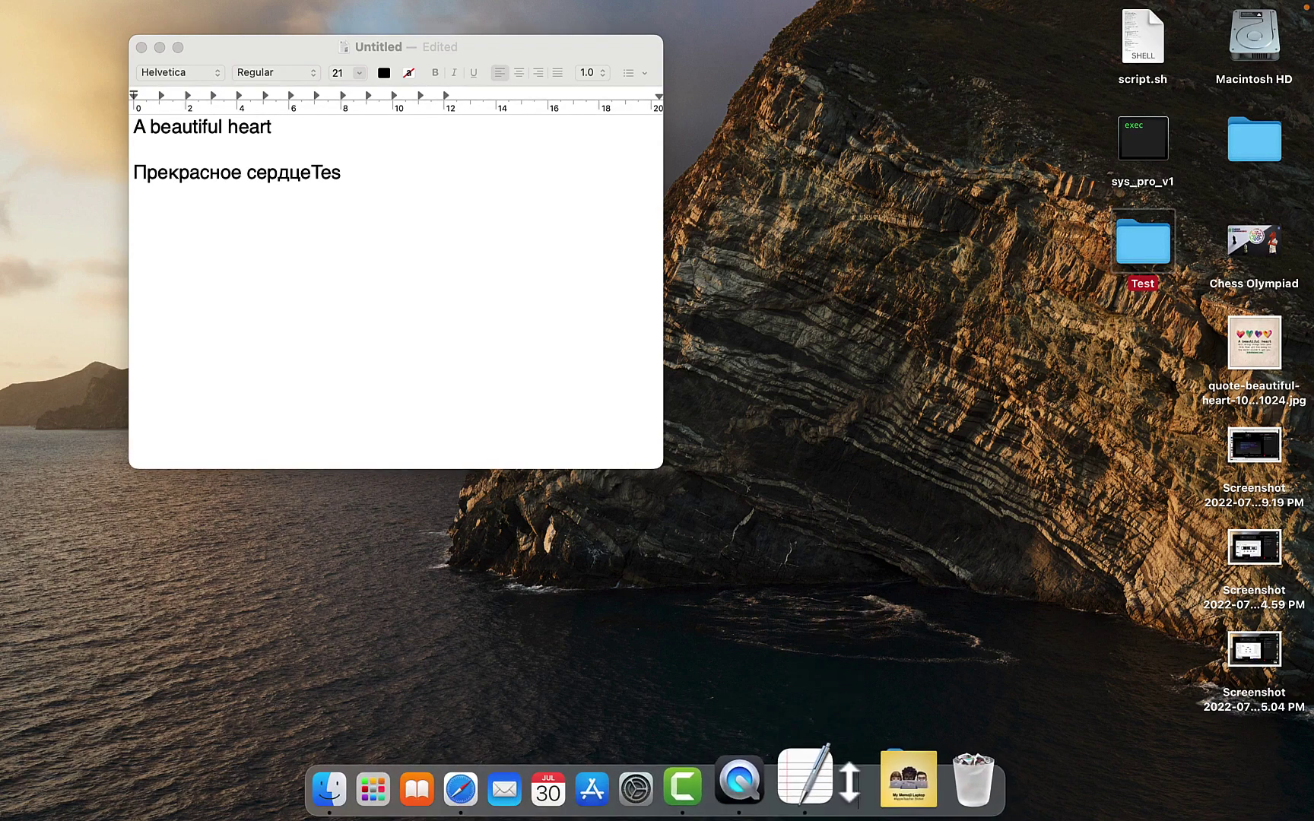
{"action": "left_click_drag", "start_coordinate": [1138, 246], "coordinate": [860, 798]}
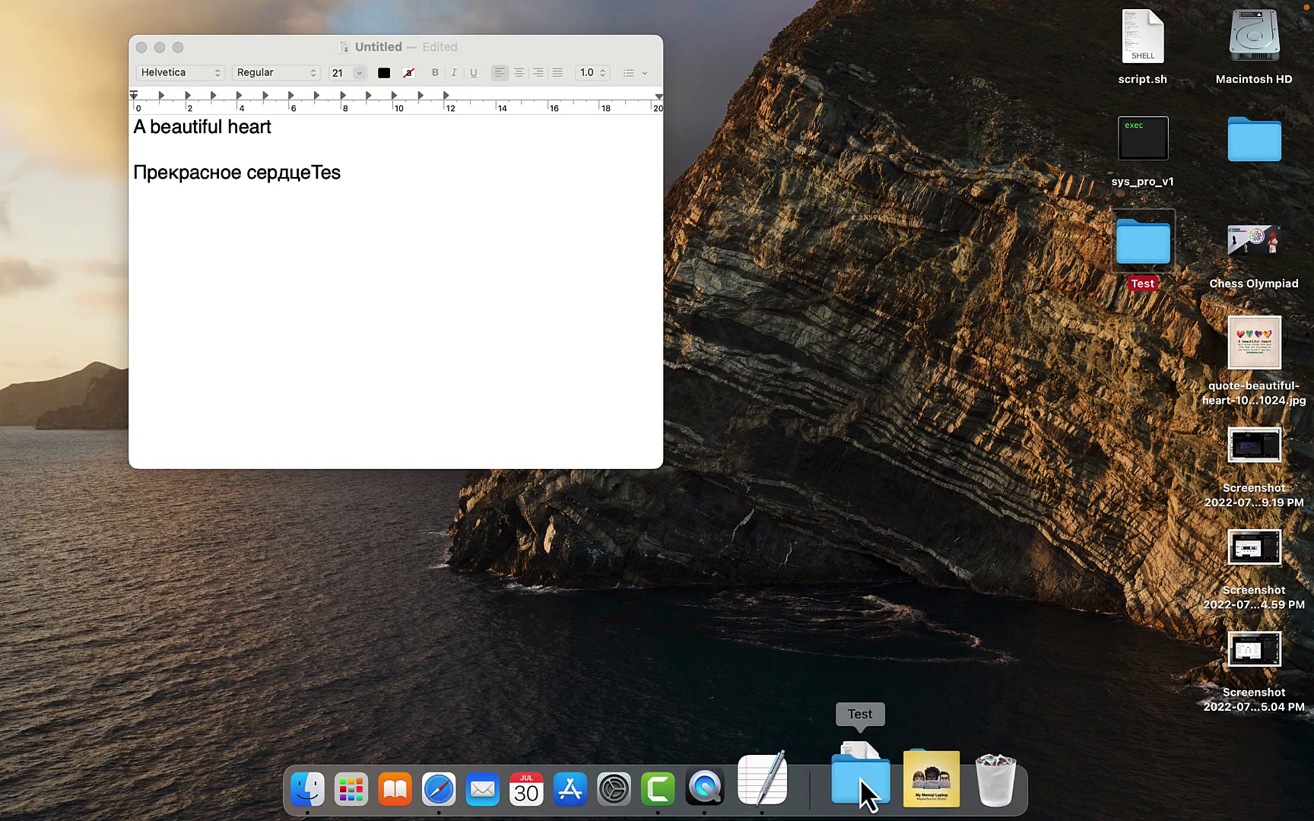
{"action": "left_click", "coordinate": [901, 617]}
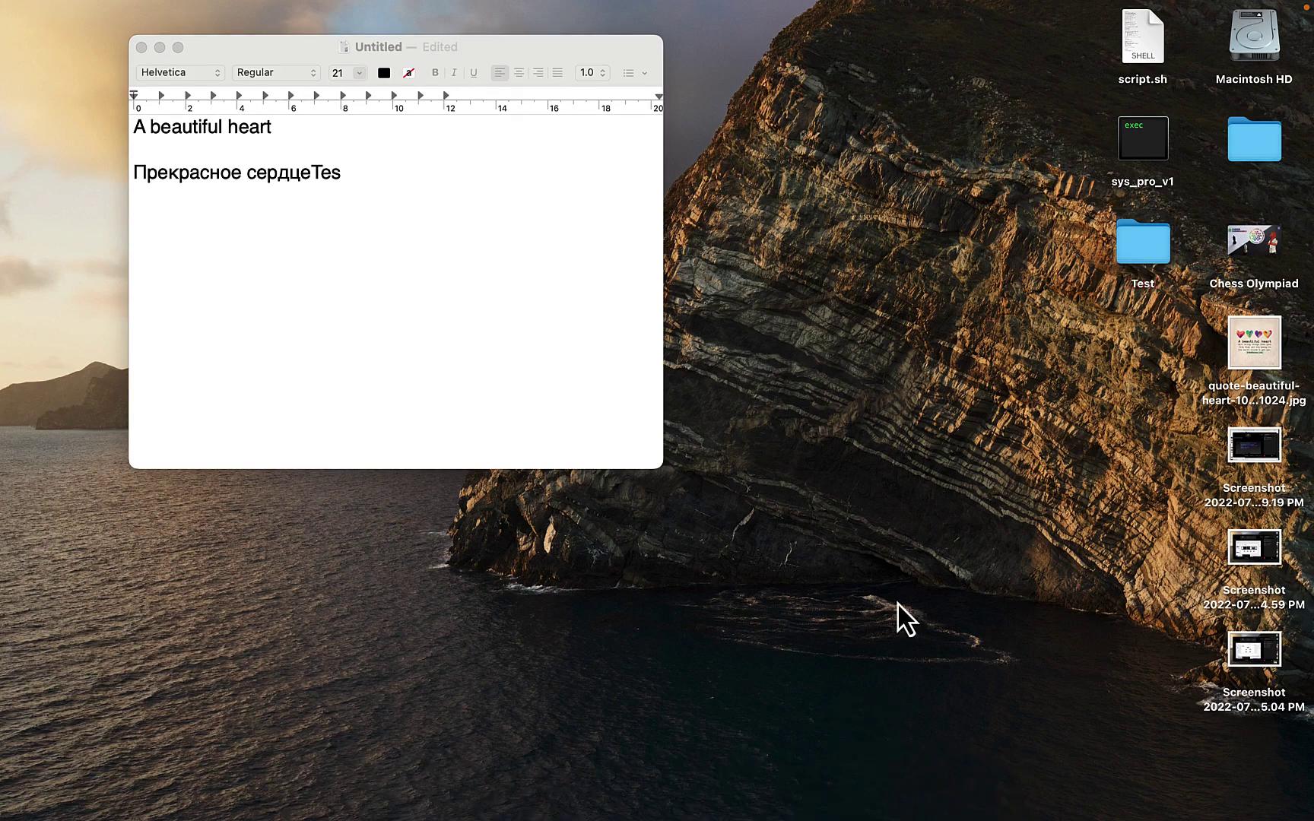
- Expand the Test folder's Dock shortcut, open the folder in Finder from it, and close the window
{"action": "left_click", "coordinate": [866, 787]}
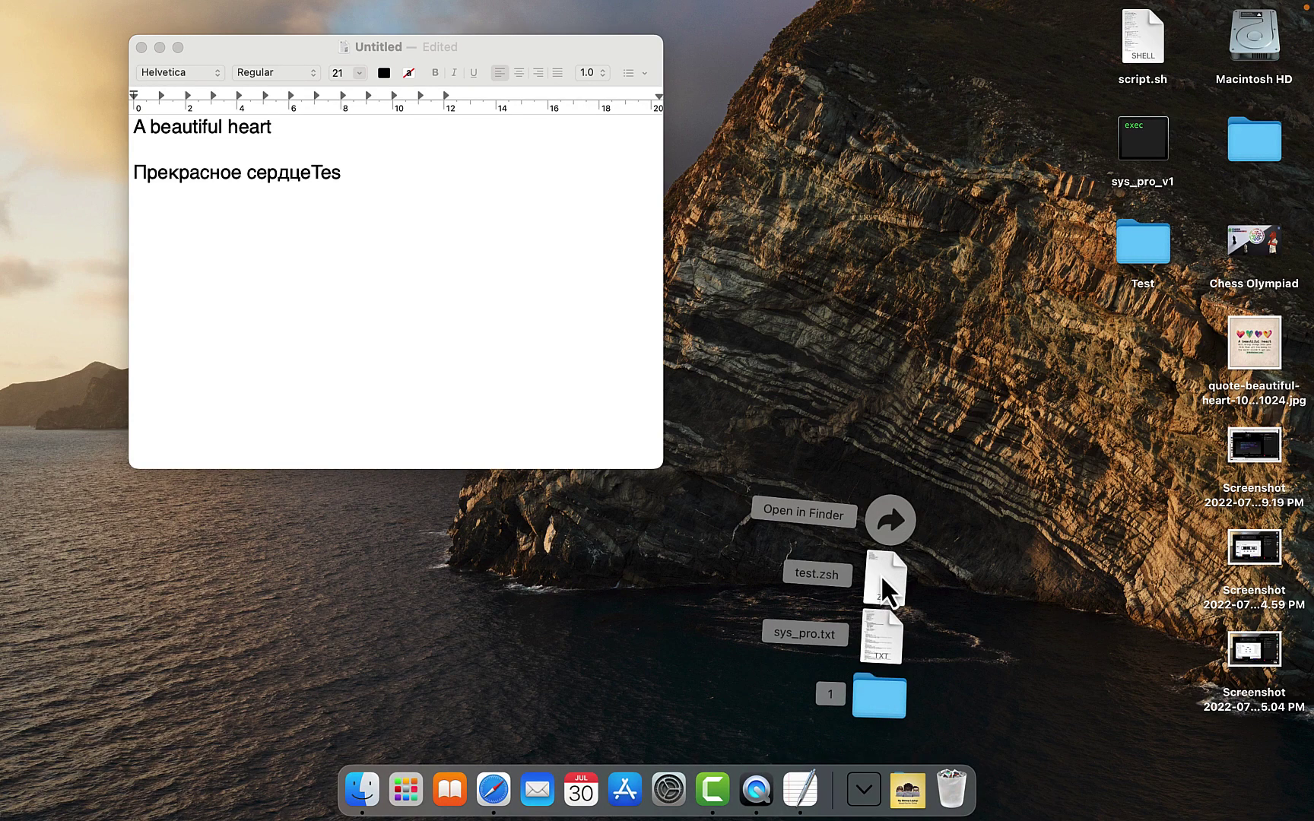
{"action": "left_click", "coordinate": [888, 525]}
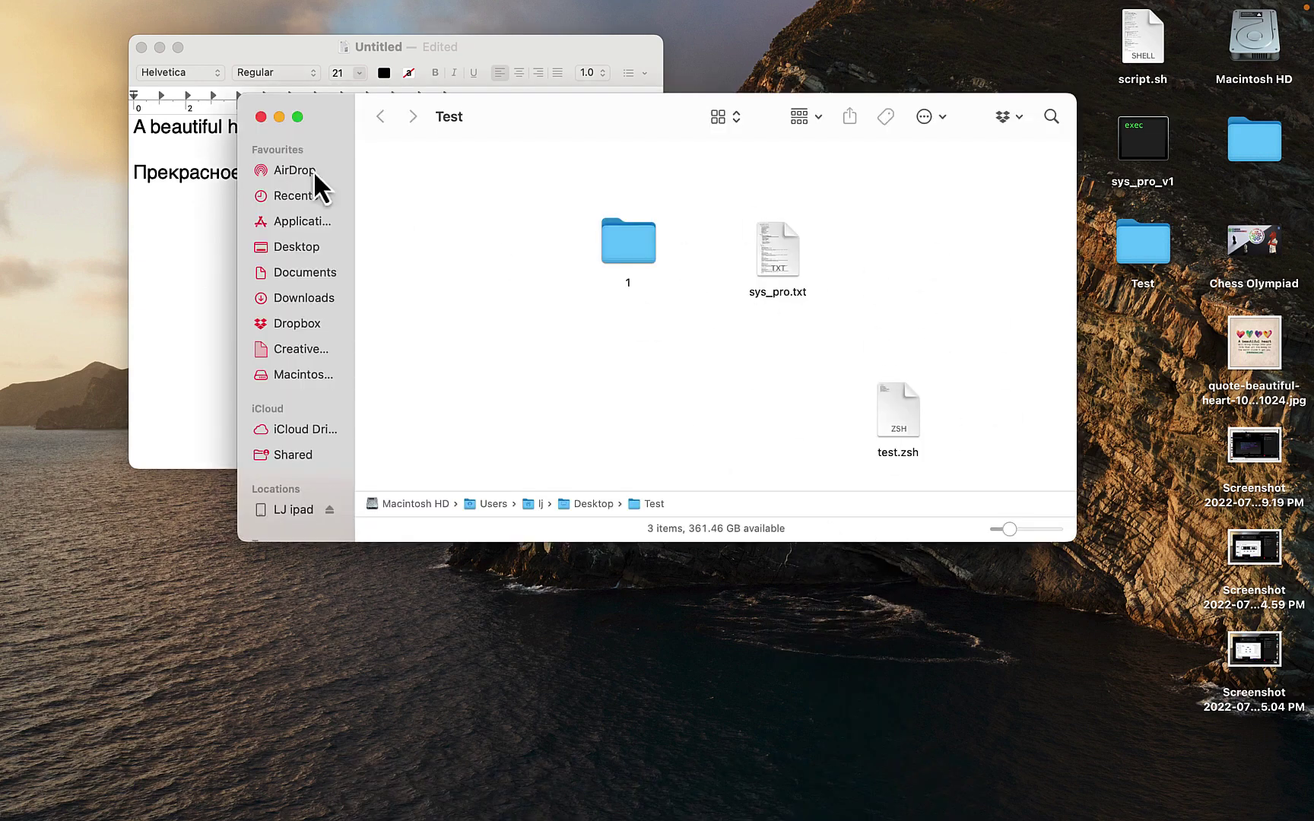
{"action": "left_click", "coordinate": [261, 116]}
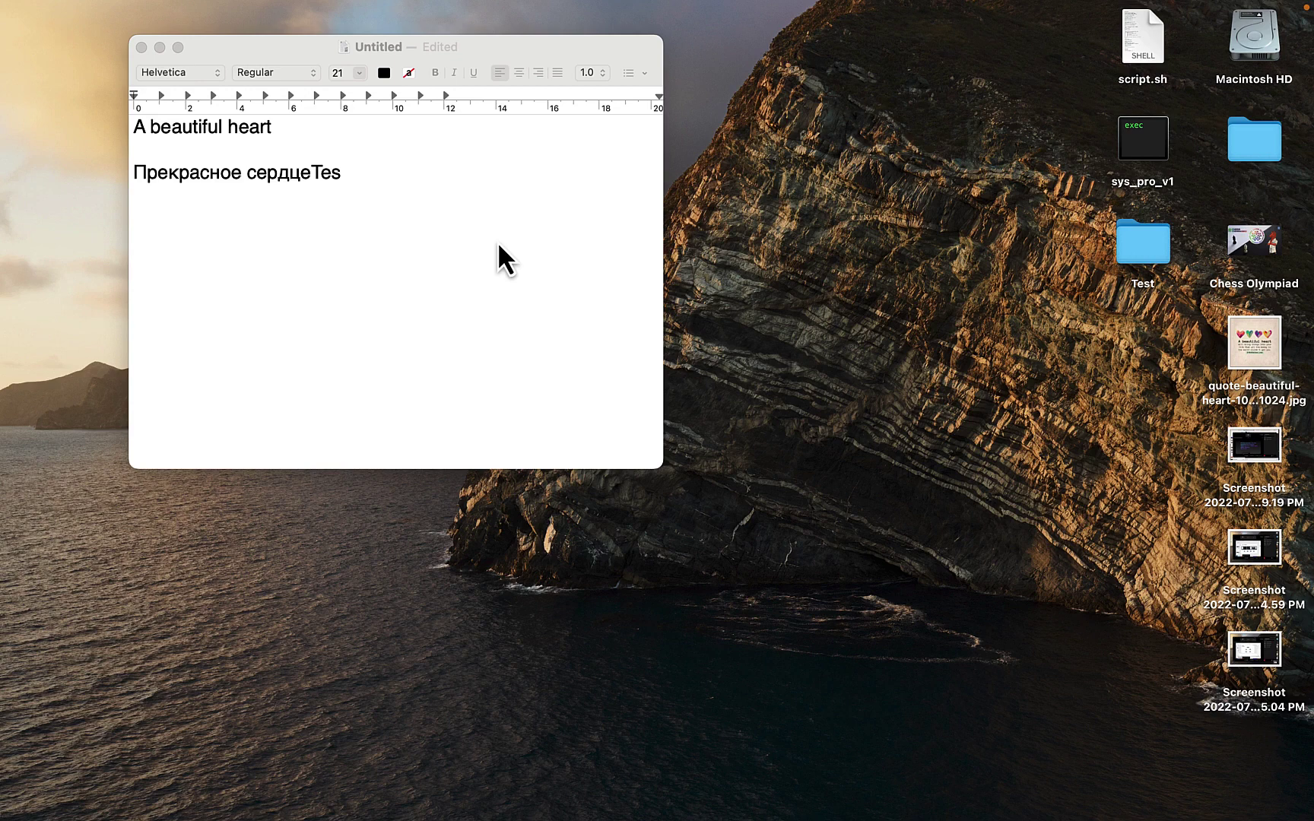
{"action": "mouse_move", "coordinate": [914, 809]}
- Check the Wi-Fi menu's networks and remove the Wi-Fi icon from the menu bar
{"action": "mouse_move", "coordinate": [904, 9]}
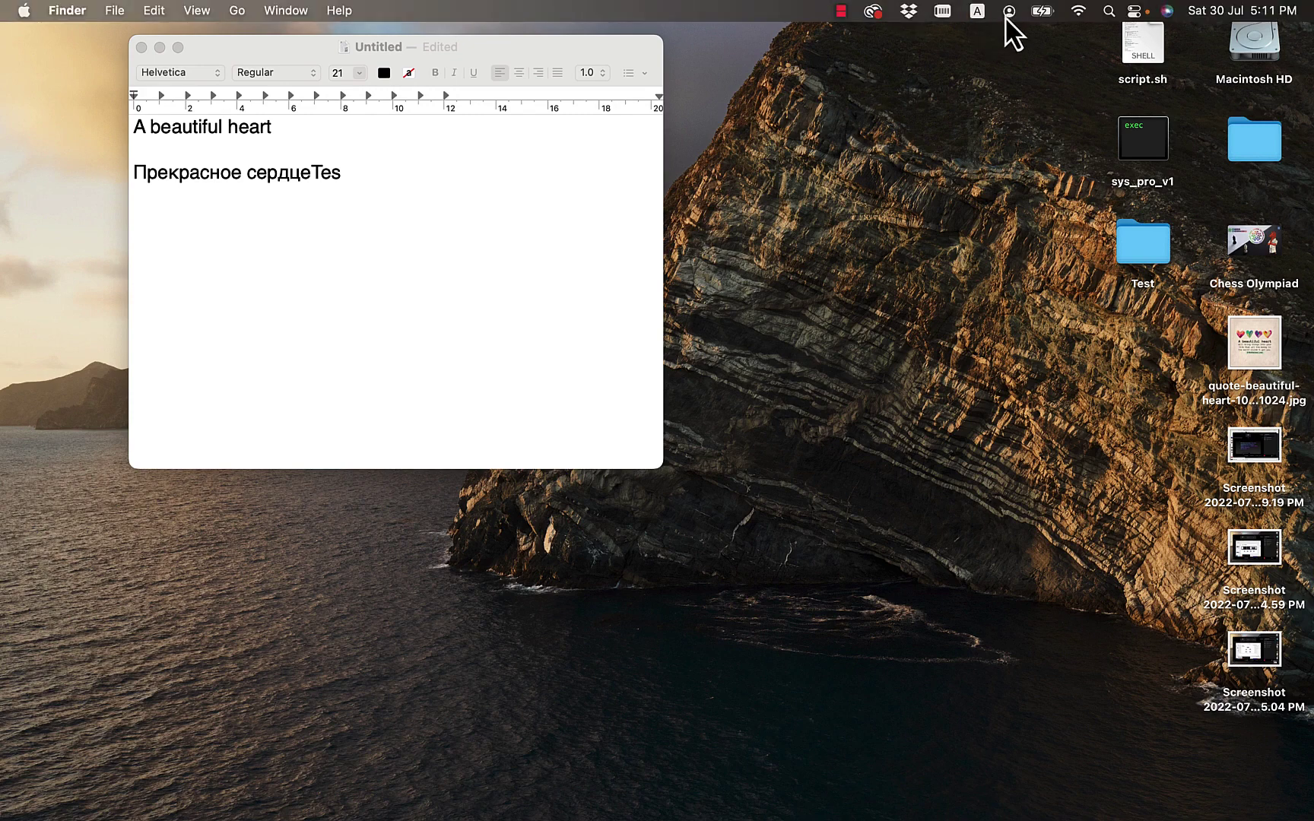
{"action": "left_click", "coordinate": [1080, 12]}
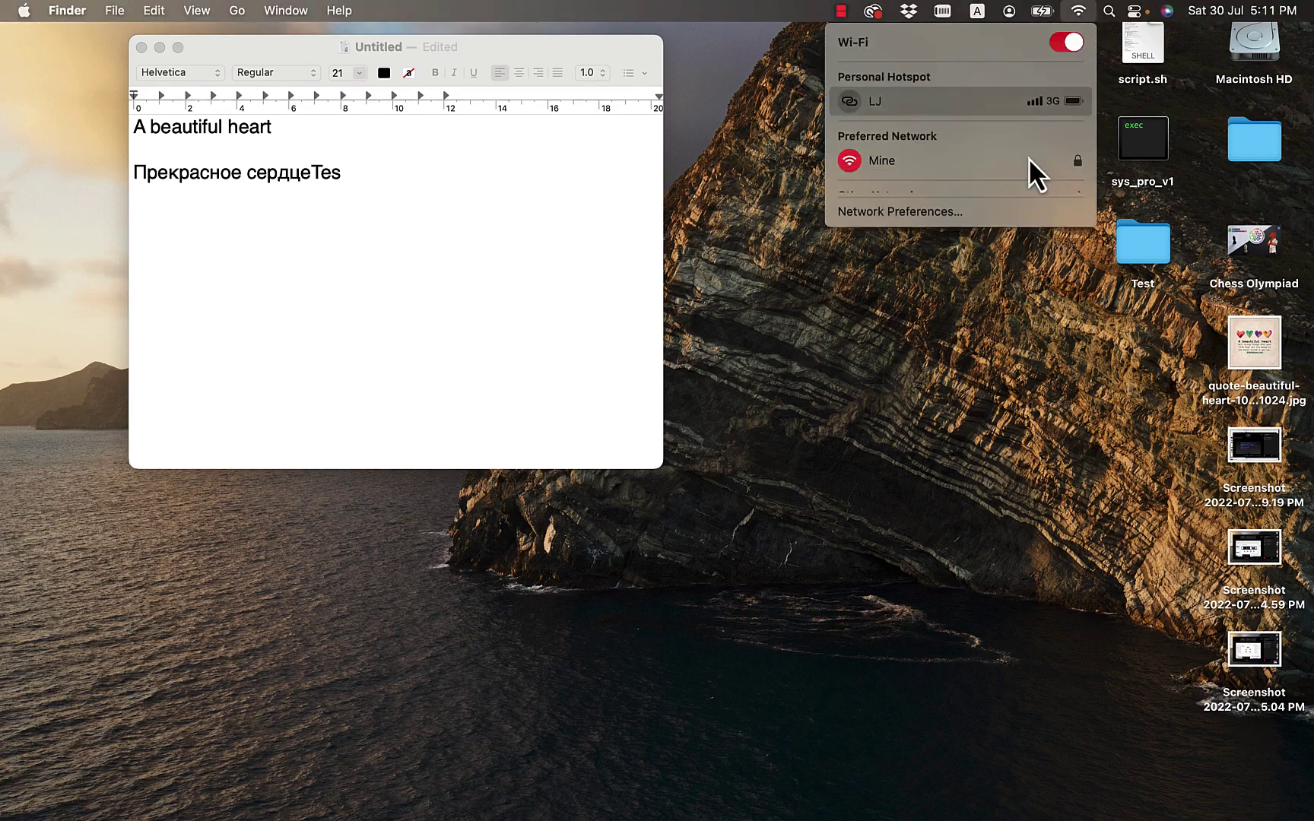
{"action": "left_click", "coordinate": [1080, 10]}
{"action": "left_click", "coordinate": [1081, 7]}
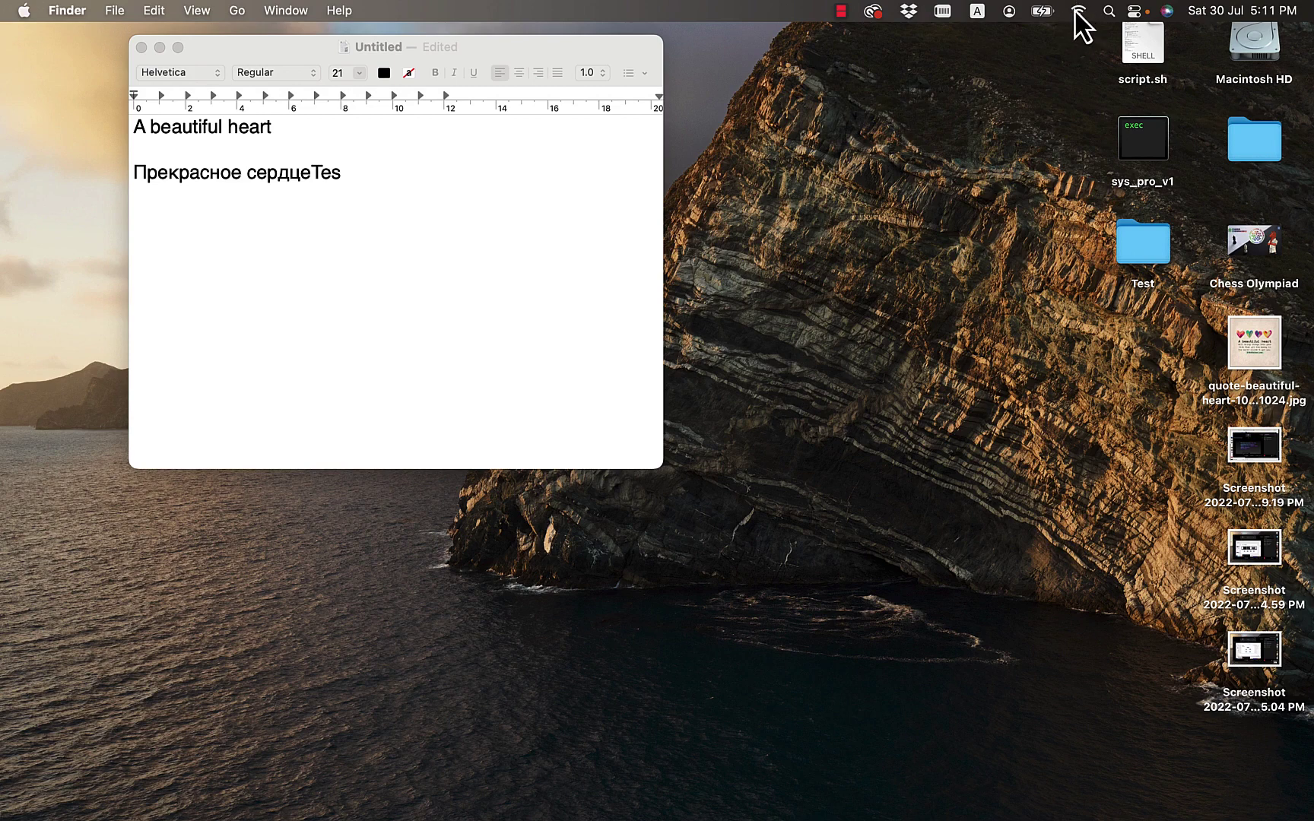
{"action": "left_click_drag", "start_coordinate": [1075, 12], "coordinate": [920, 185]}
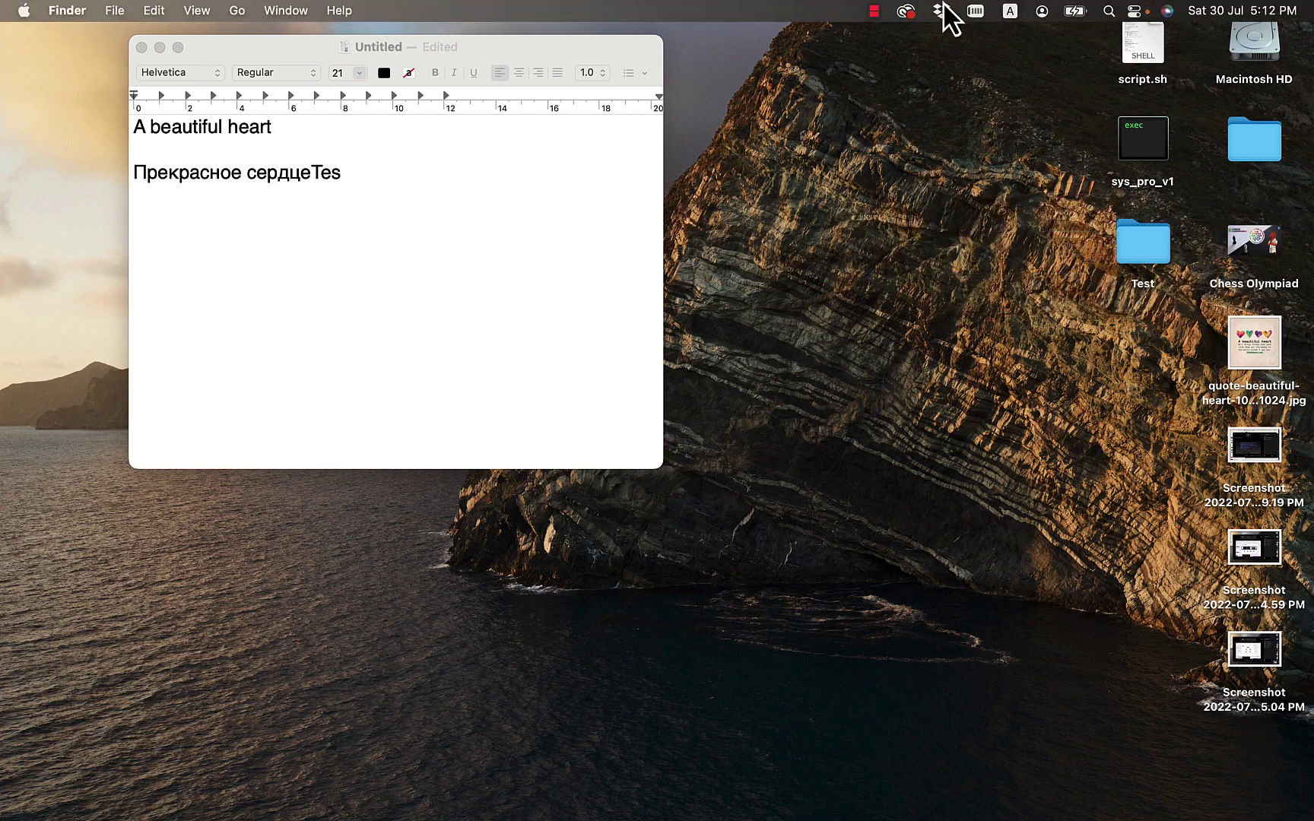
- Add the Wi-Fi control from Control Centre back to the menu bar
{"action": "left_click", "coordinate": [1132, 6]}
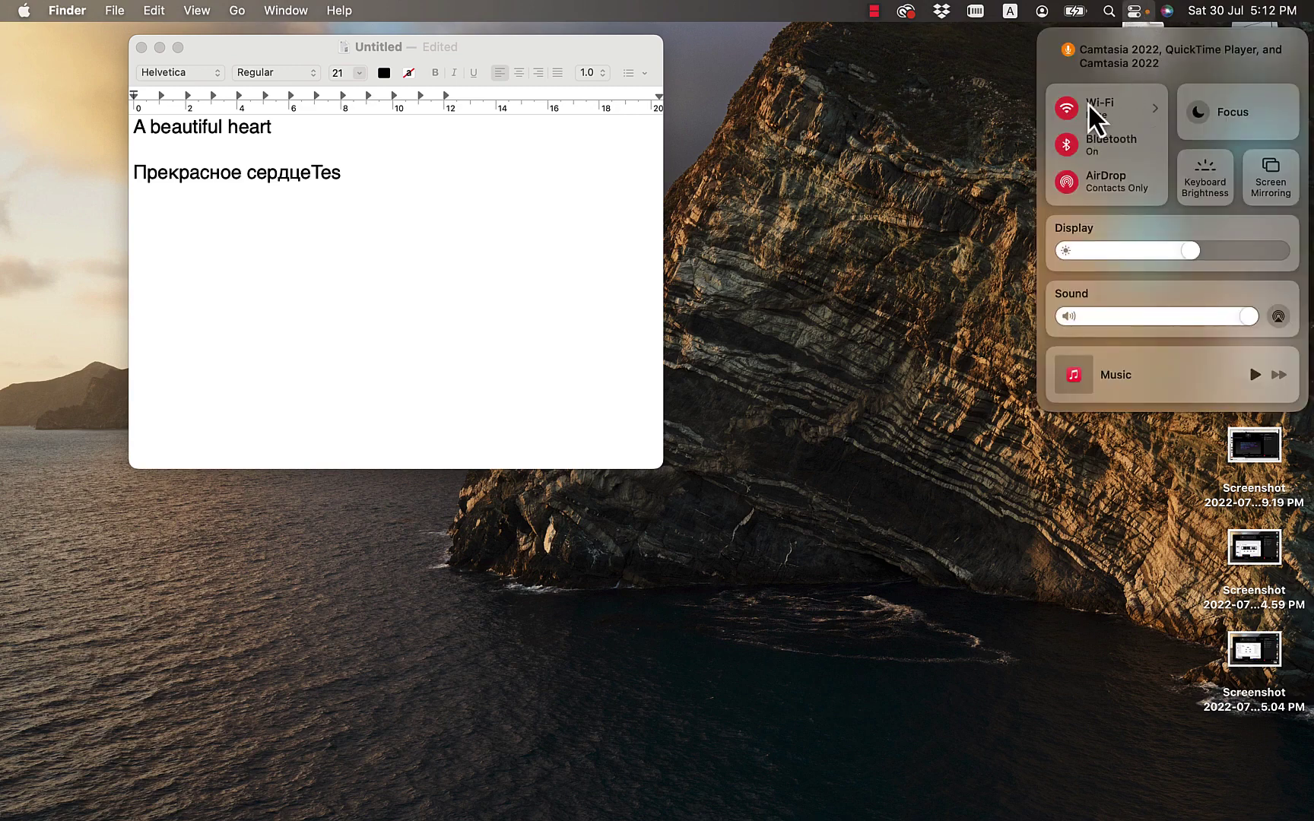
{"action": "left_click_drag", "start_coordinate": [1091, 117], "coordinate": [1049, 9]}
{"action": "left_click", "coordinate": [991, 123]}
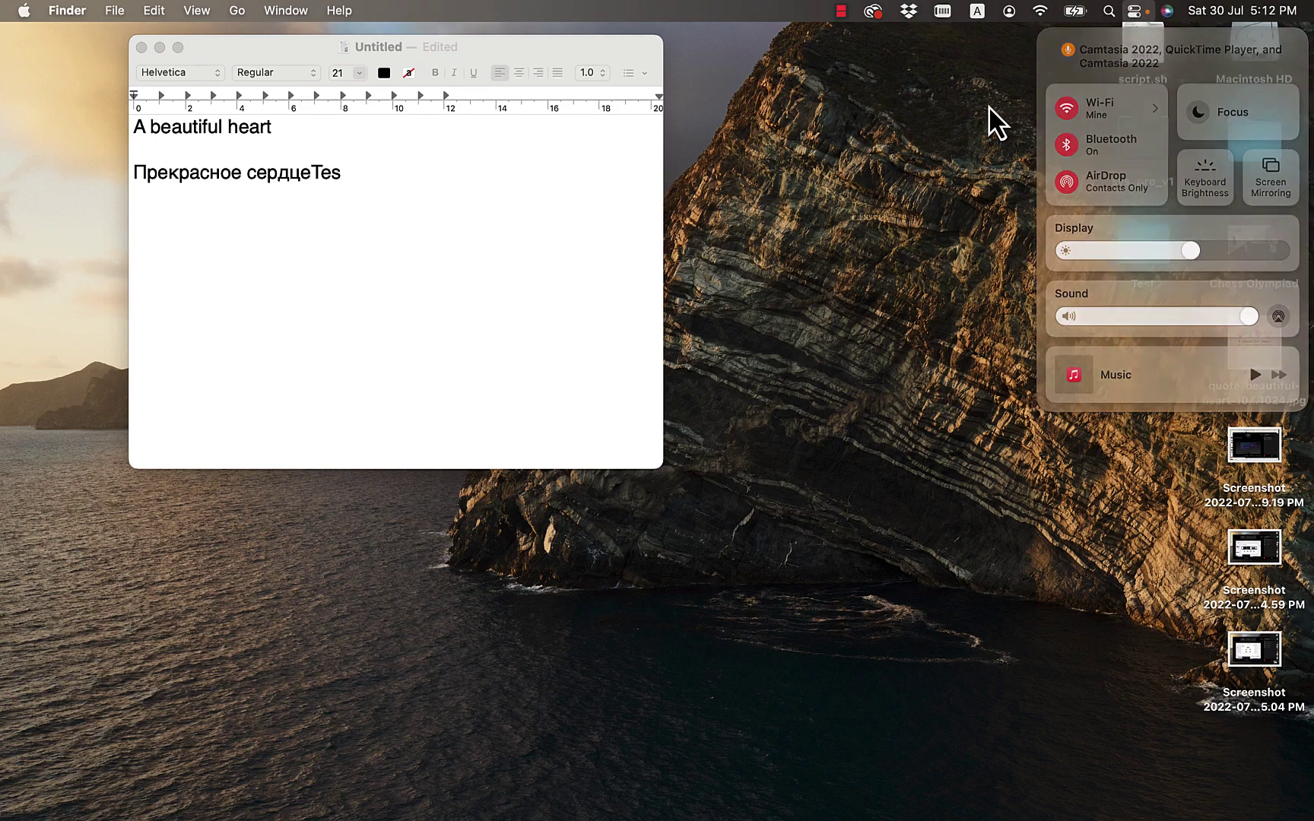
- Check that the Wi-Fi menu opens and move its icon to between the battery and Spotlight icons in the menu bar
{"action": "left_click", "coordinate": [1041, 12]}
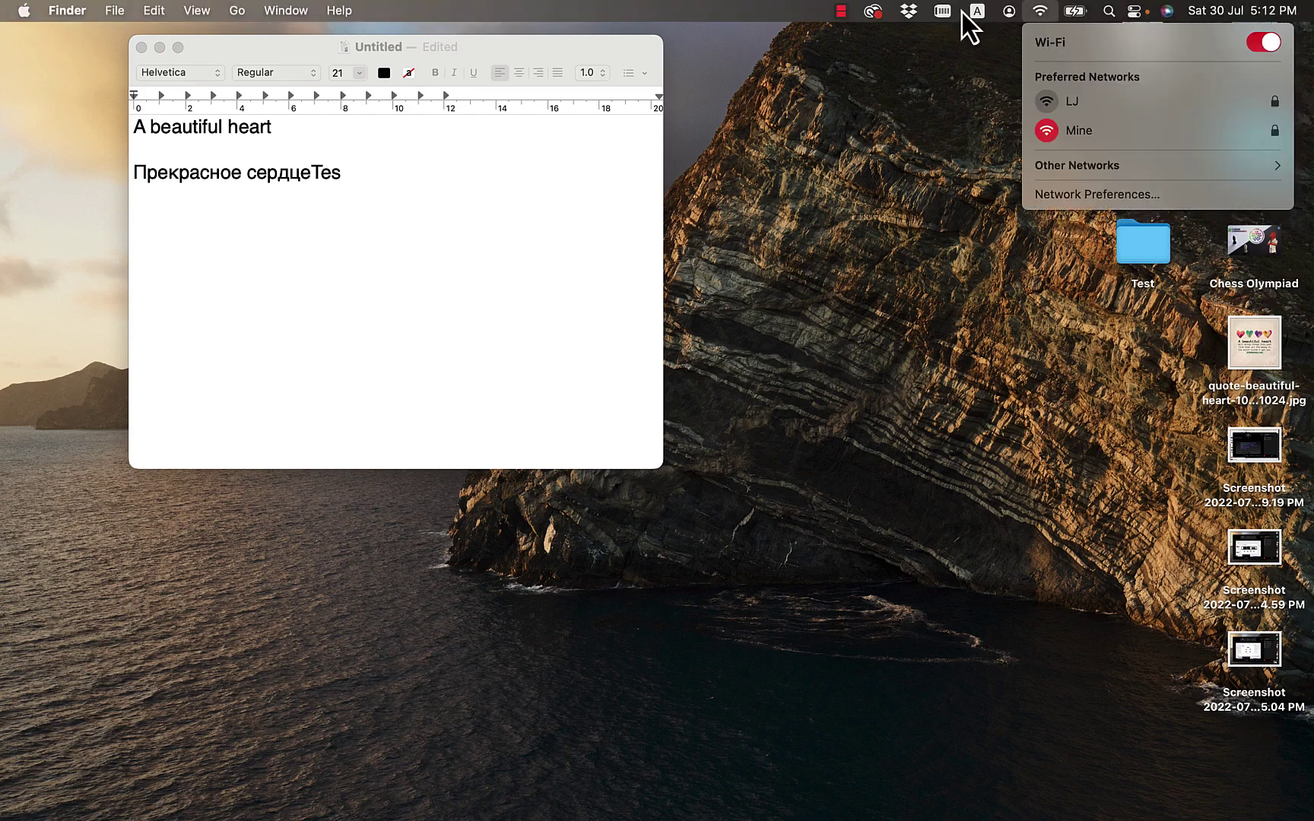
{"action": "left_click", "coordinate": [1038, 12]}
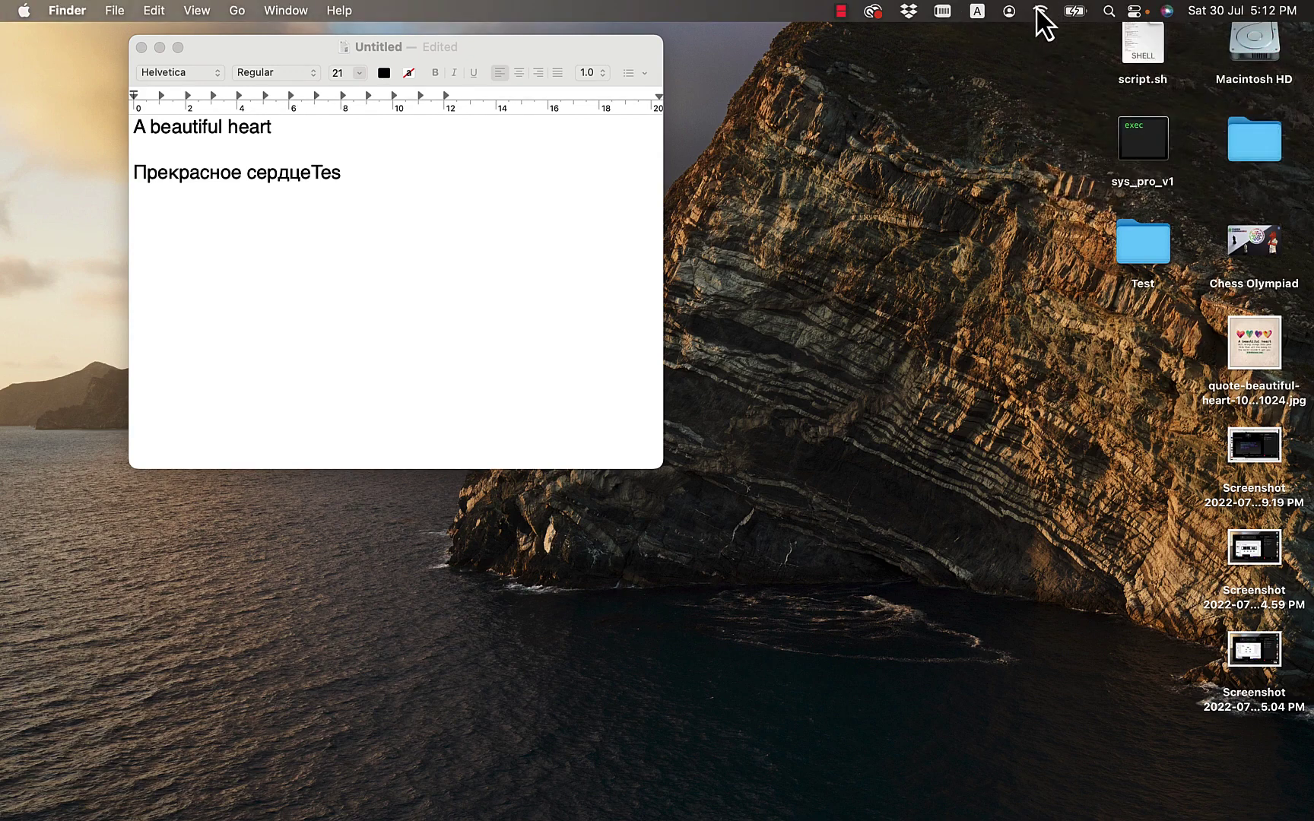
{"action": "left_click_drag", "start_coordinate": [1037, 10], "coordinate": [1088, 10]}
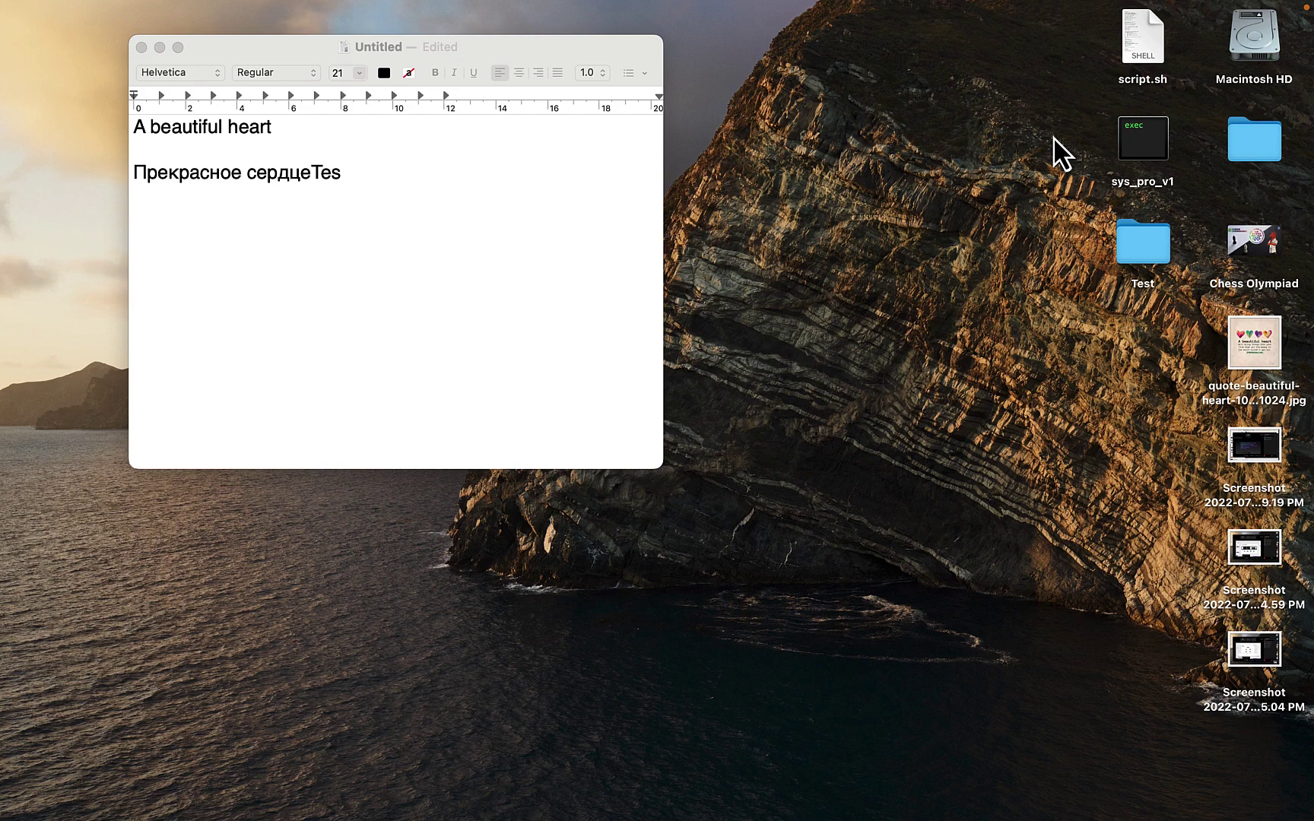
- Switch to Safari, open the Apple website from Favourites, and go to its Support page
{"action": "mouse_move", "coordinate": [499, 777]}
{"action": "mouse_move", "coordinate": [445, 786]}
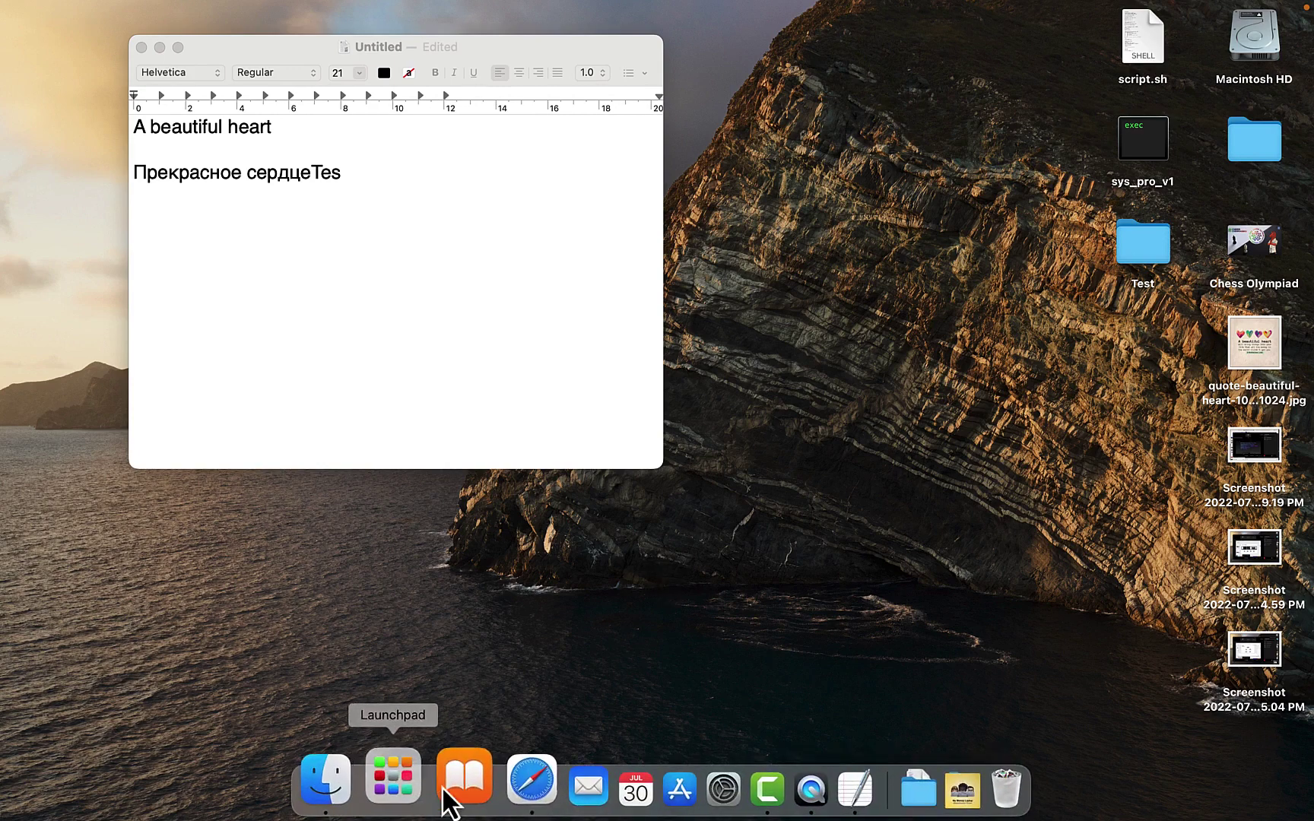
{"action": "left_click", "coordinate": [511, 783]}
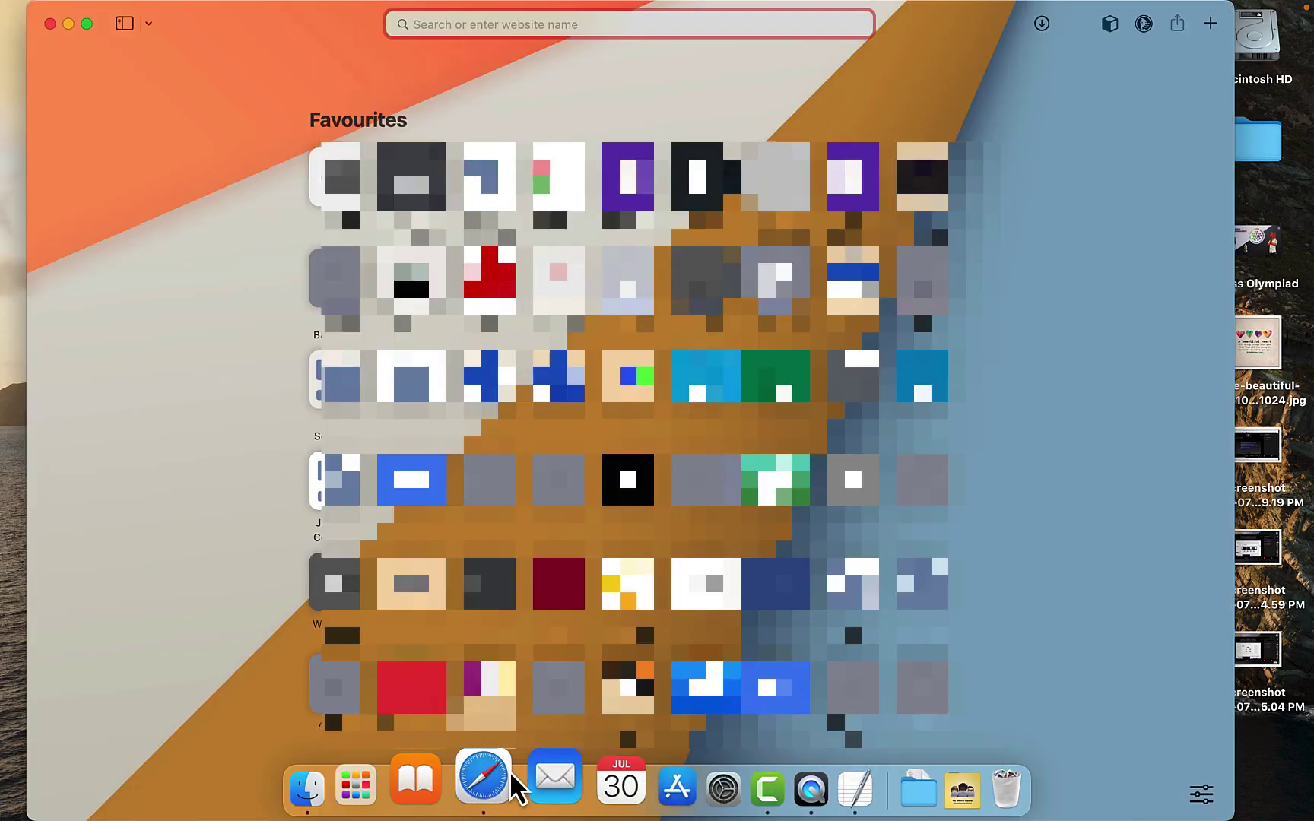
{"action": "left_click", "coordinate": [334, 178]}
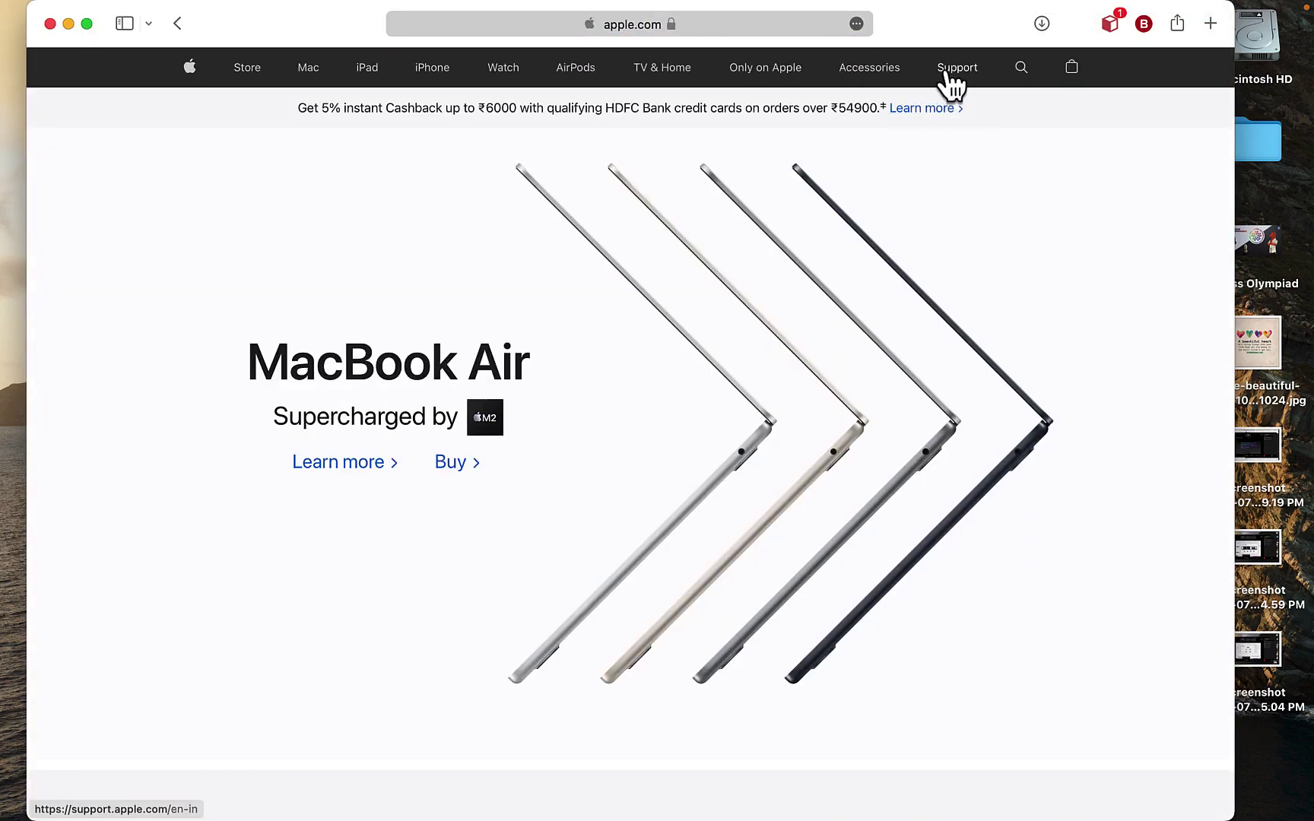
{"action": "left_click", "coordinate": [947, 70]}
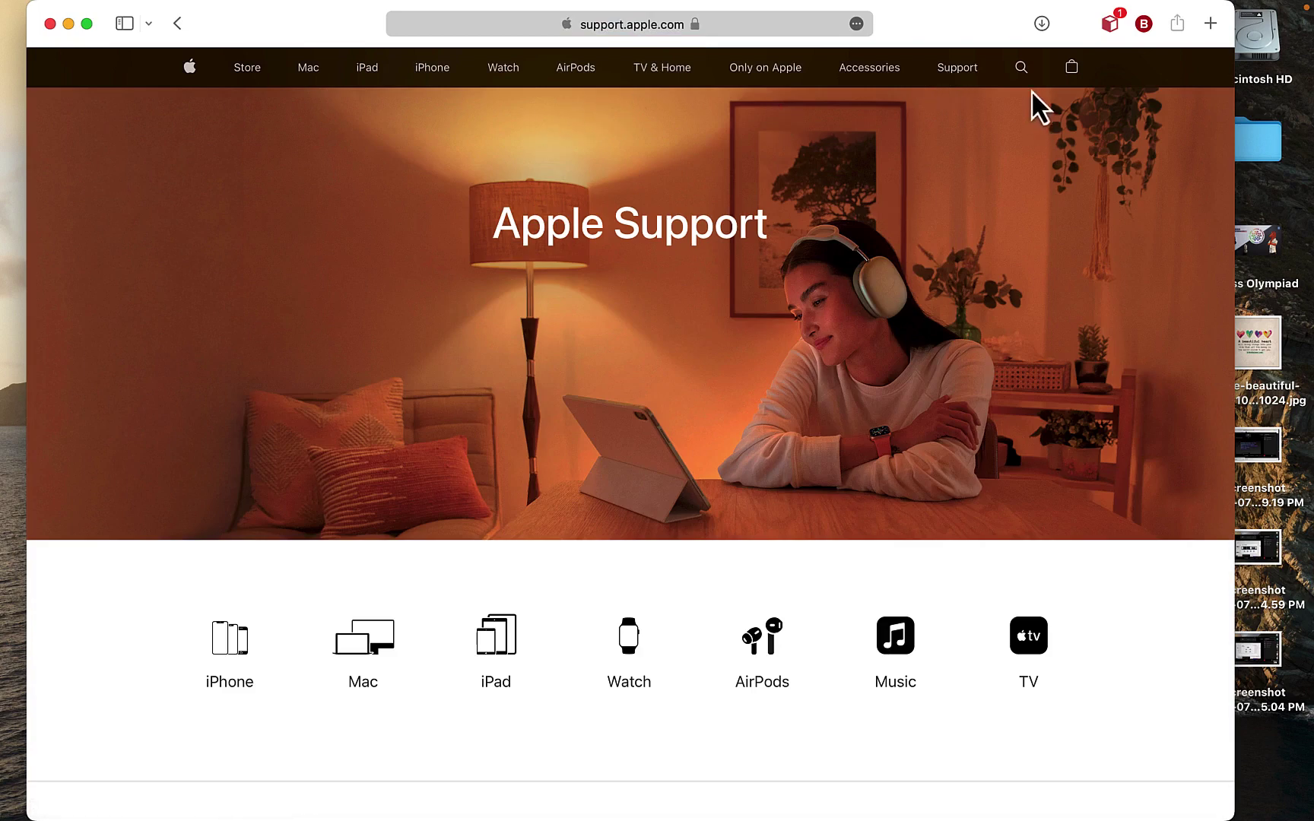
- Search Apple Support using the suggested query "keyboard shortcuts list"
{"action": "left_click", "coordinate": [1021, 69]}
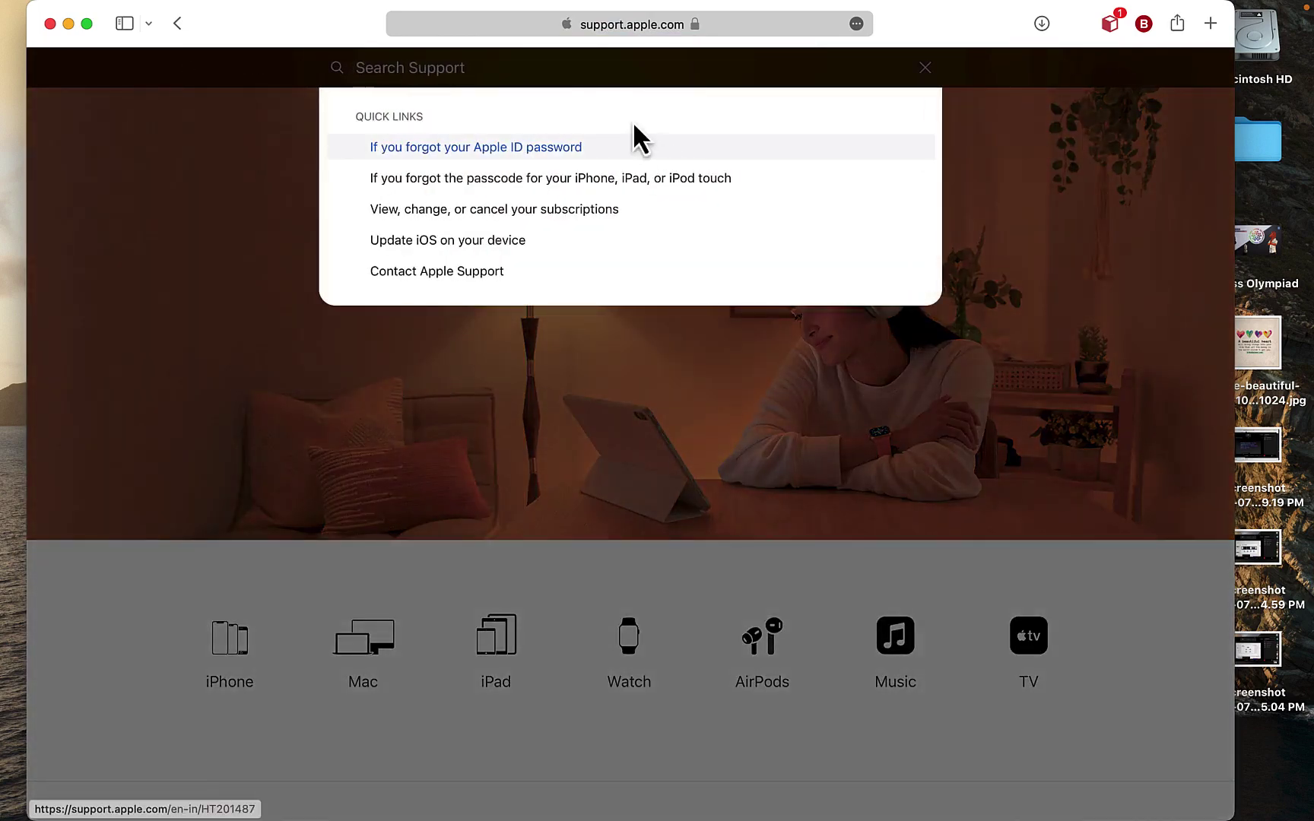
{"action": "type", "text": "keybo"}
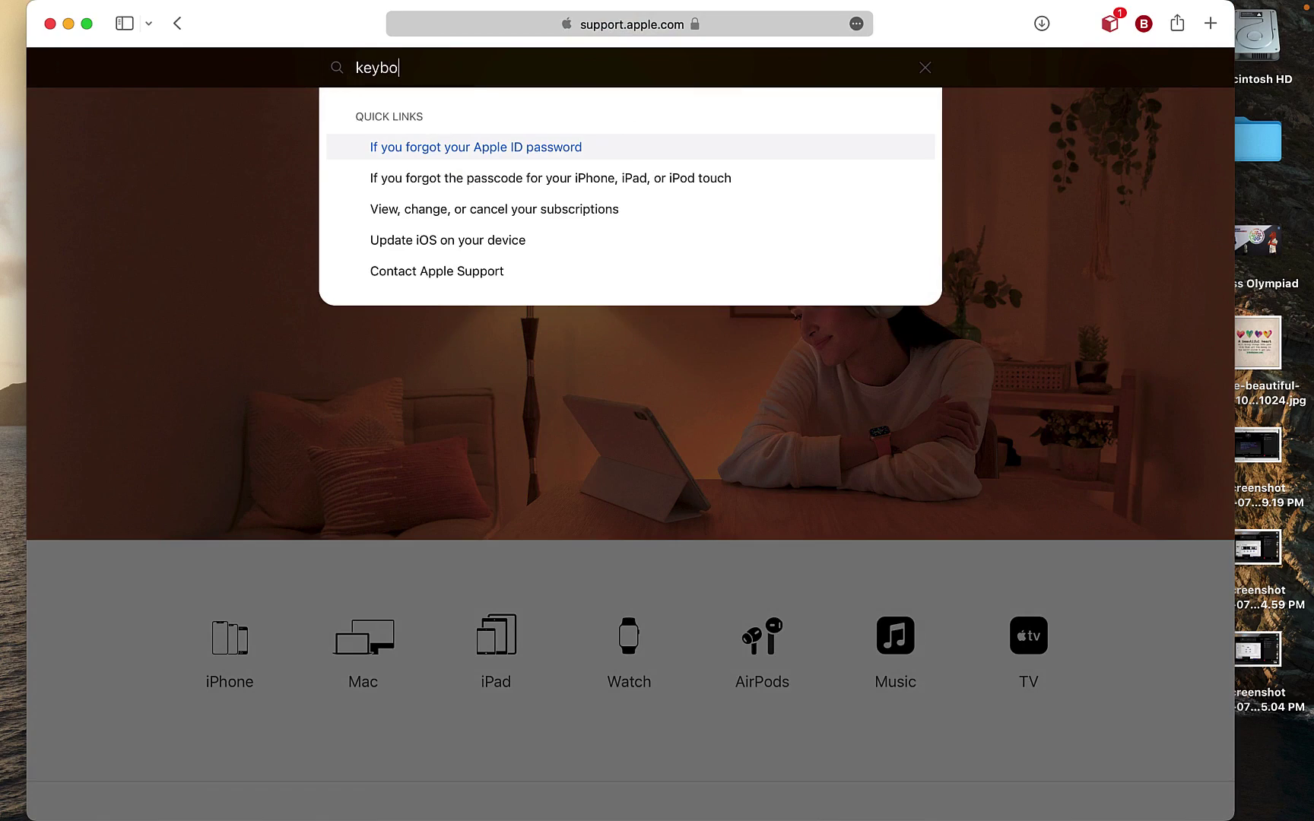
{"action": "type", "text": "ard short"}
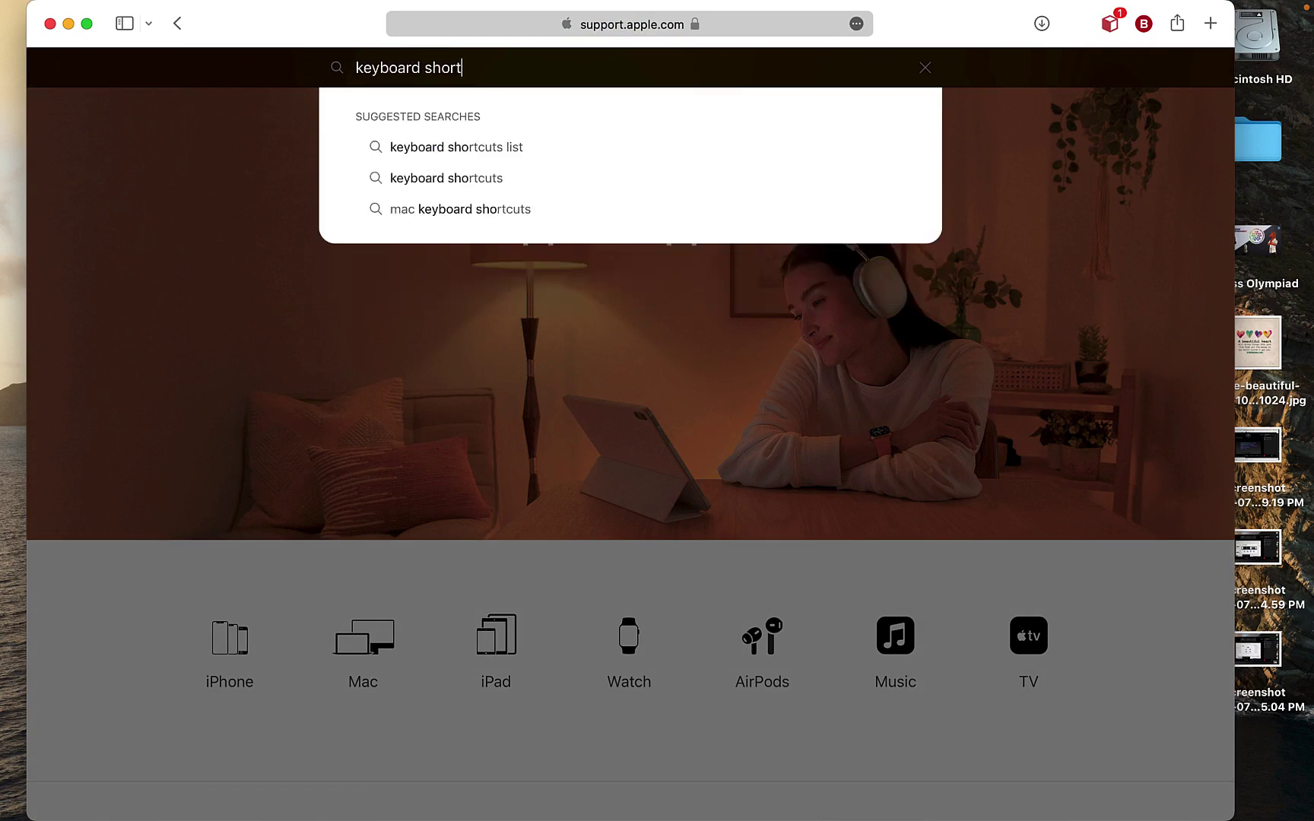
{"action": "type", "text": "cuts"}
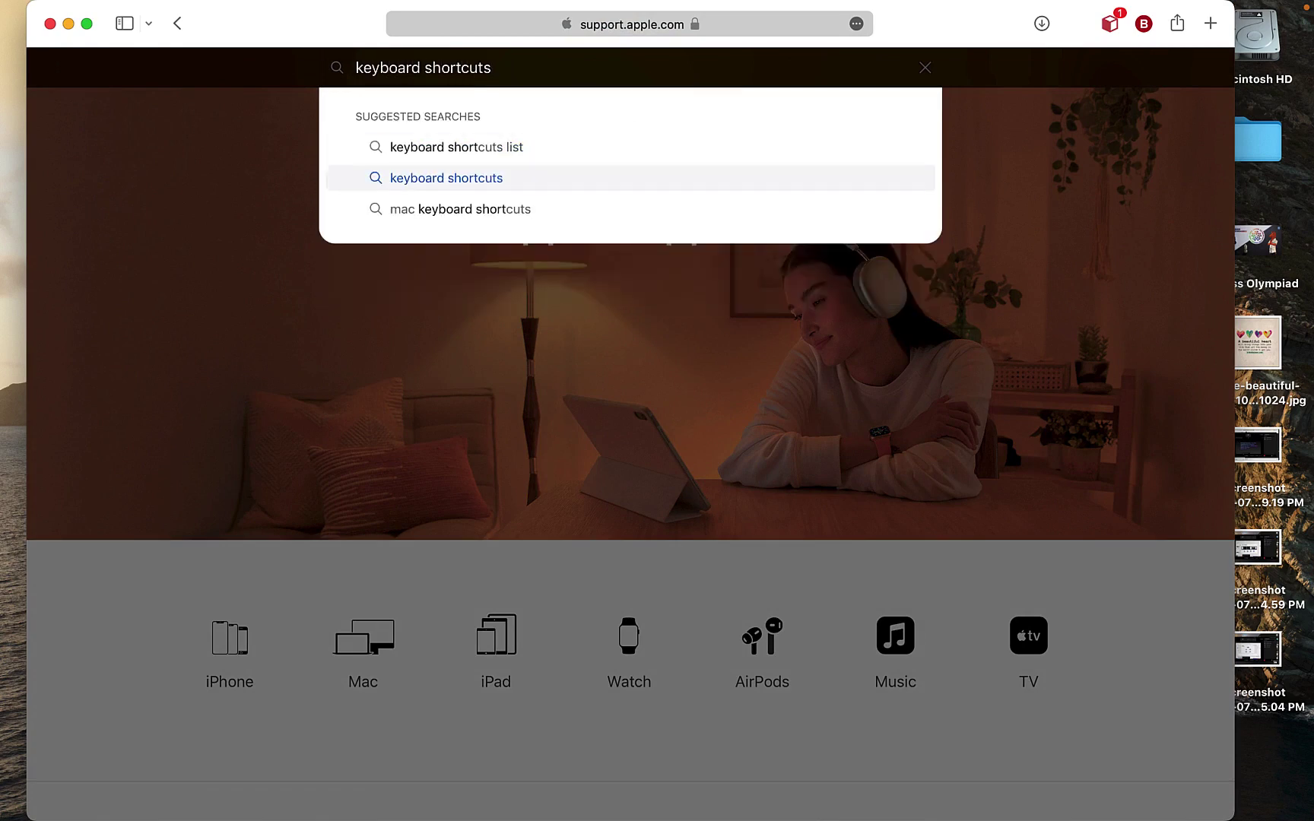
{"action": "key", "text": "Up"}
{"action": "key", "text": "Return"}
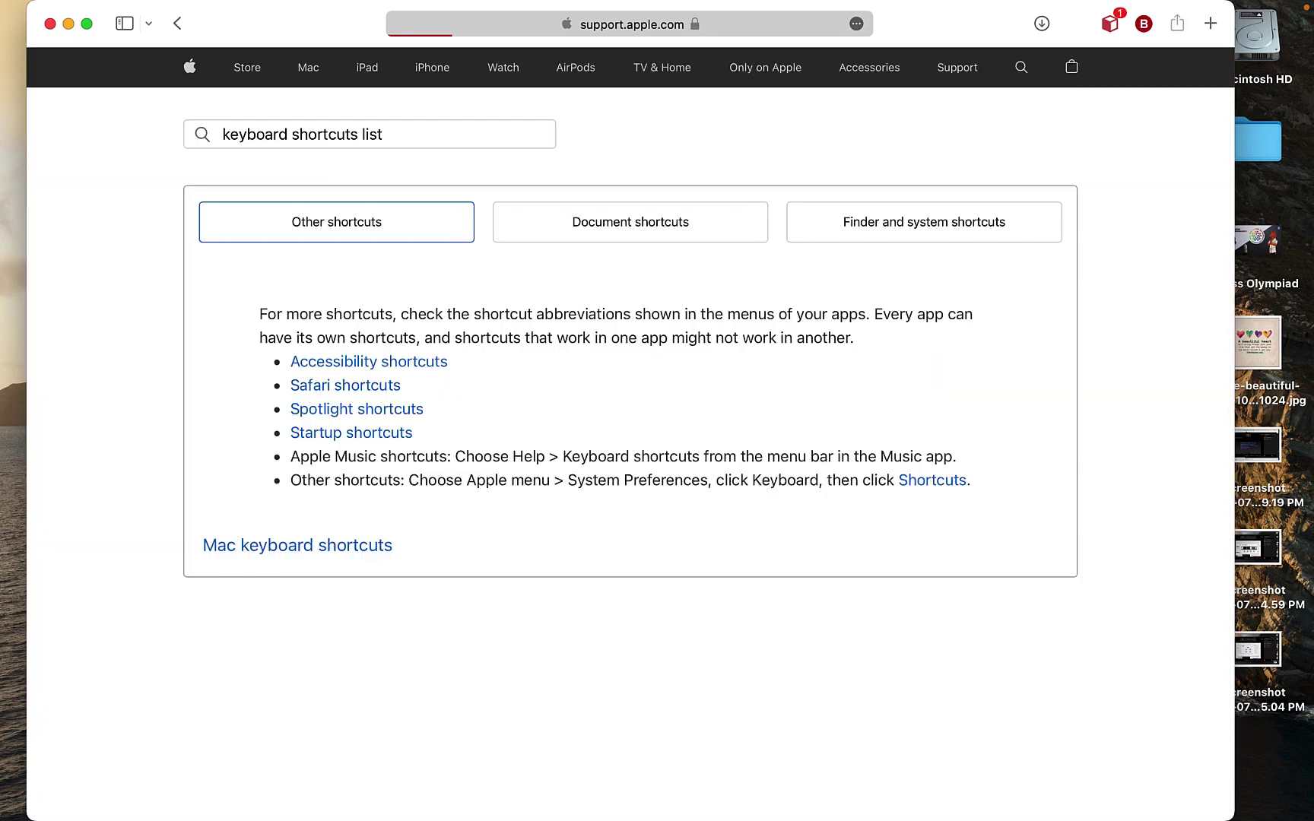
- Look through the search results and open the "Mac keyboard shortcuts" article, HT201236
{"action": "scroll", "coordinate": [516, 405], "scroll_direction": "down", "scroll_amount": 3}
{"action": "scroll", "coordinate": [486, 459], "scroll_direction": "down", "scroll_amount": 3}
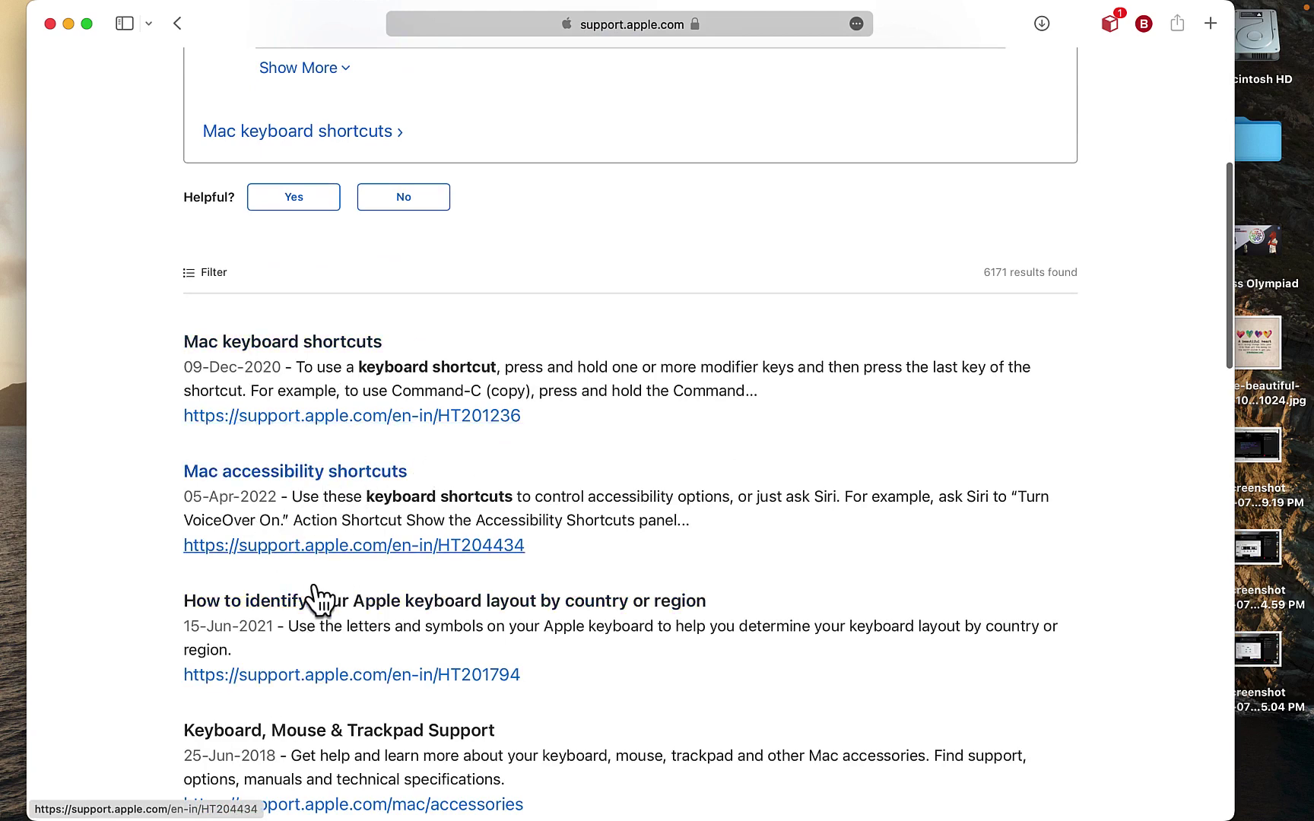
{"action": "scroll", "coordinate": [316, 601], "scroll_direction": "down", "scroll_amount": 3}
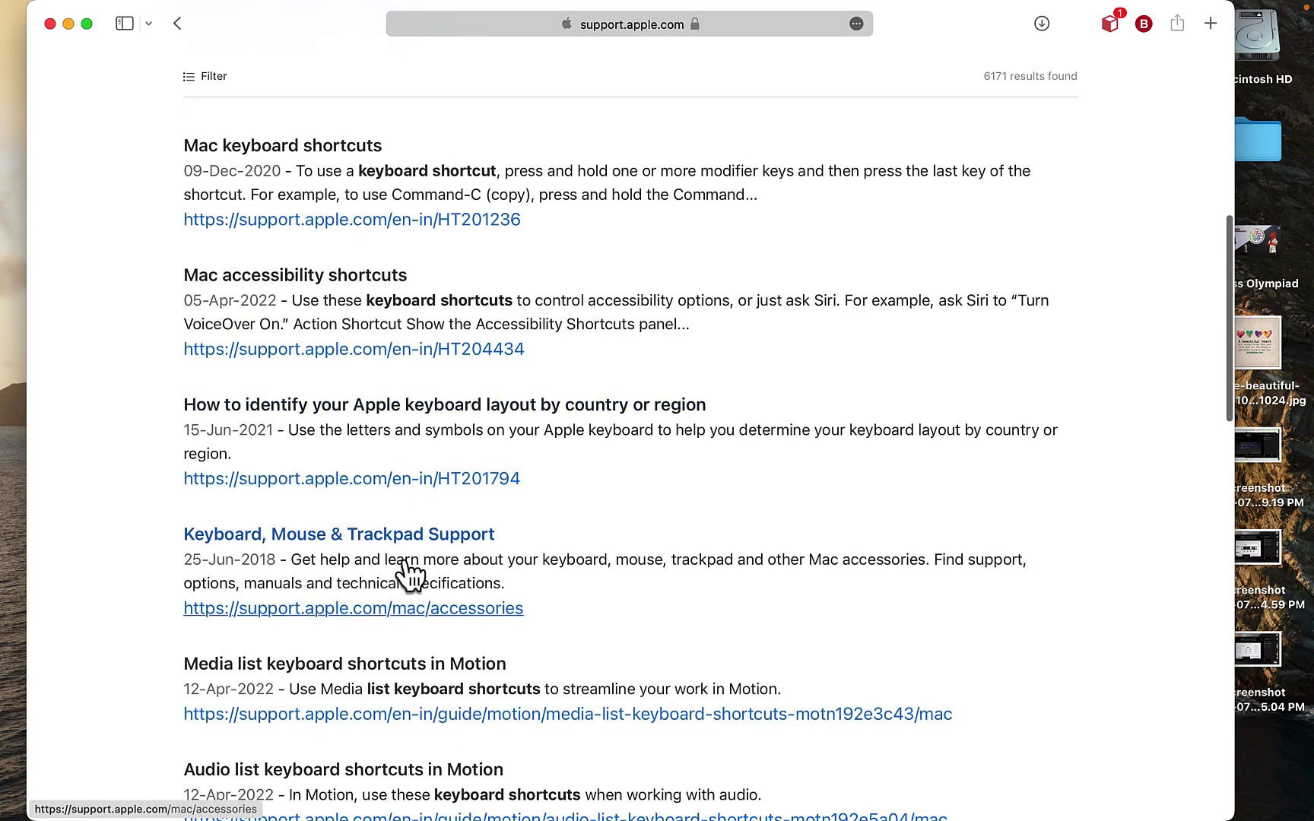
{"action": "scroll", "coordinate": [408, 572], "scroll_direction": "up", "scroll_amount": 3}
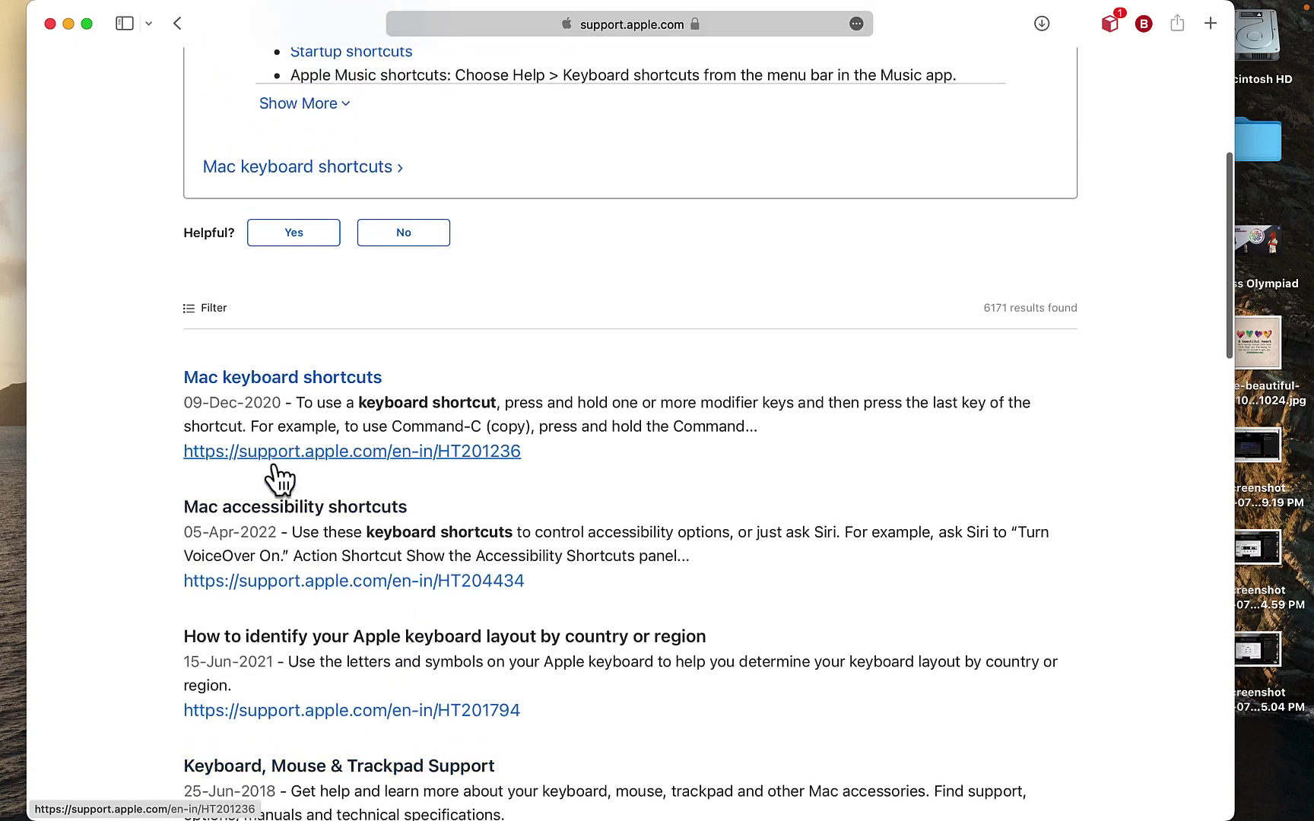
{"action": "left_click", "coordinate": [273, 450]}
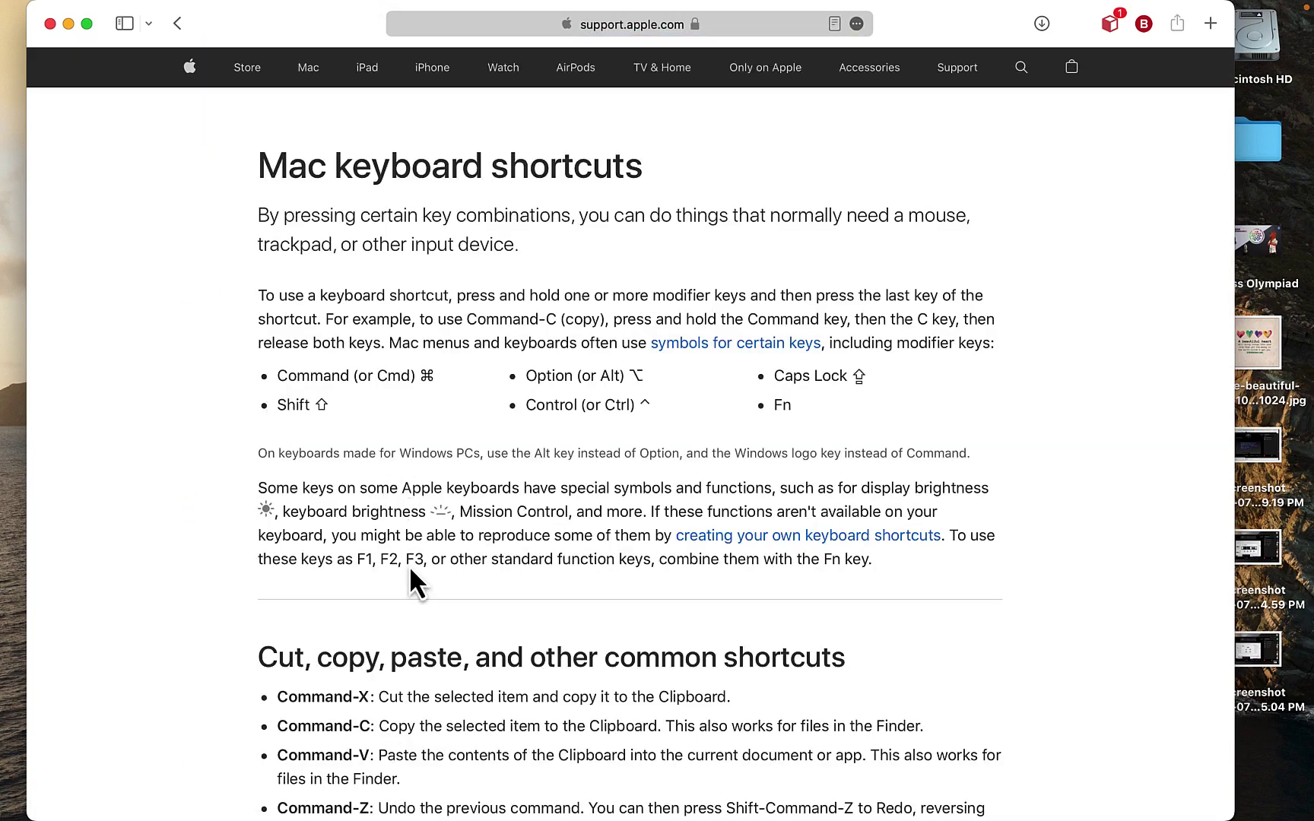
- Review the article's shortcut lists and its print options, cancelling without printing
{"action": "scroll", "coordinate": [411, 570], "scroll_direction": "down", "scroll_amount": 20}
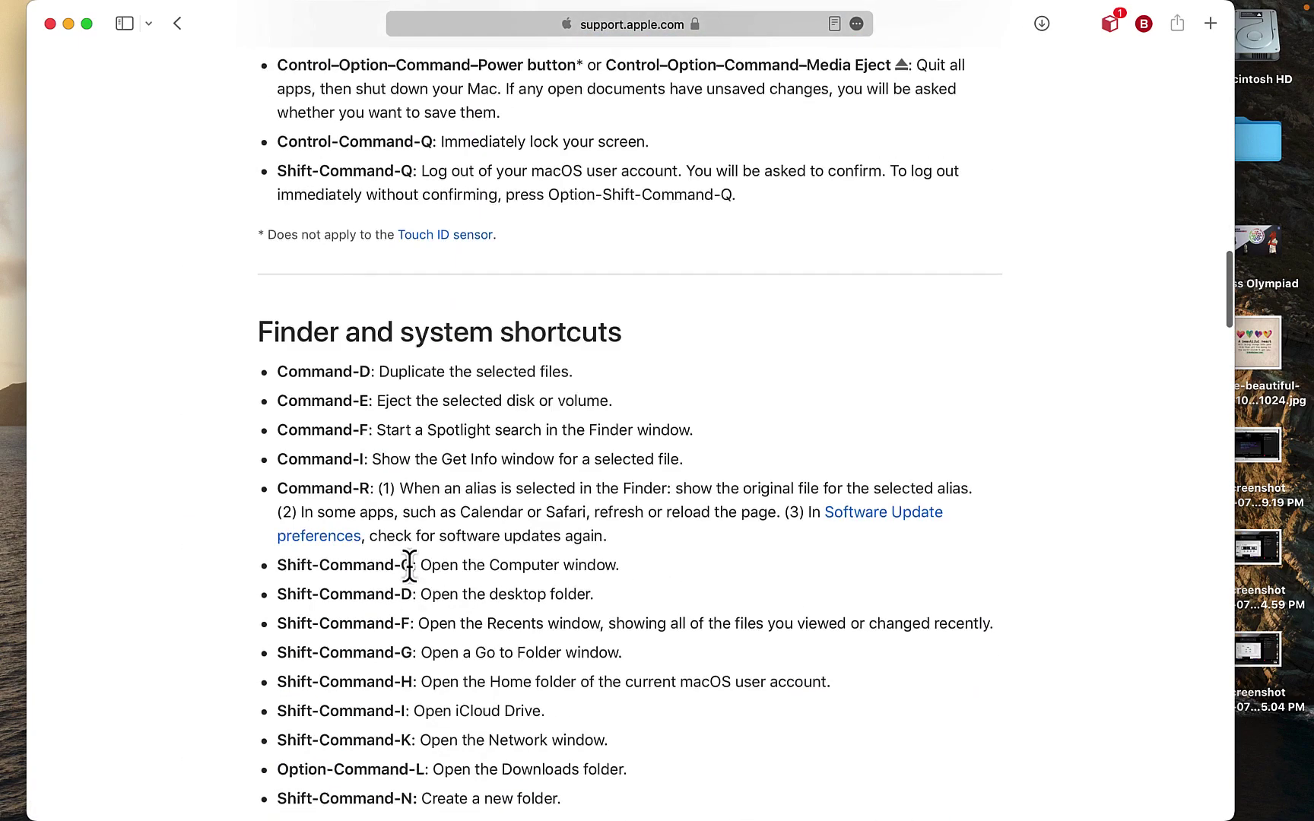
{"action": "scroll", "coordinate": [409, 564], "scroll_direction": "down", "scroll_amount": 20}
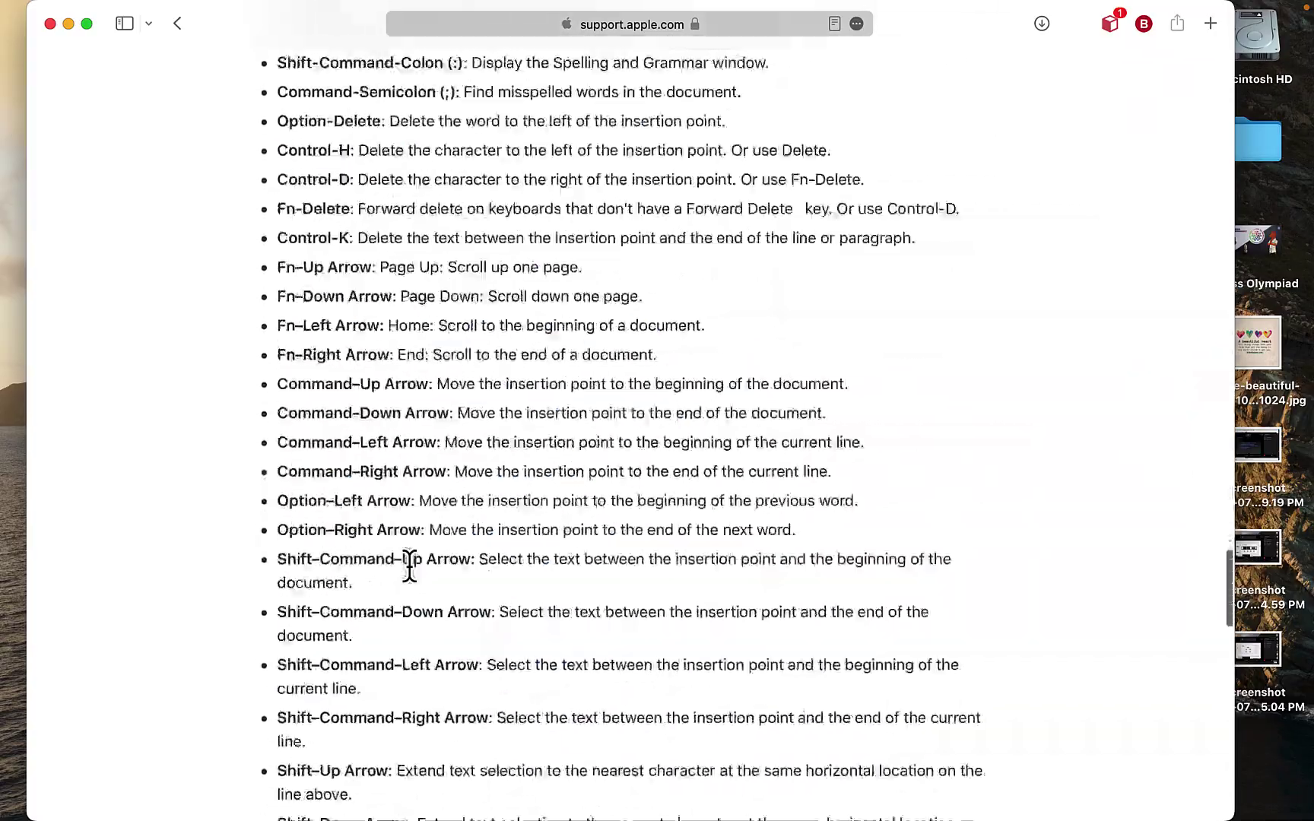
{"action": "scroll", "coordinate": [409, 564], "scroll_direction": "down", "scroll_amount": 5}
{"action": "scroll", "coordinate": [409, 565], "scroll_direction": "up", "scroll_amount": 20}
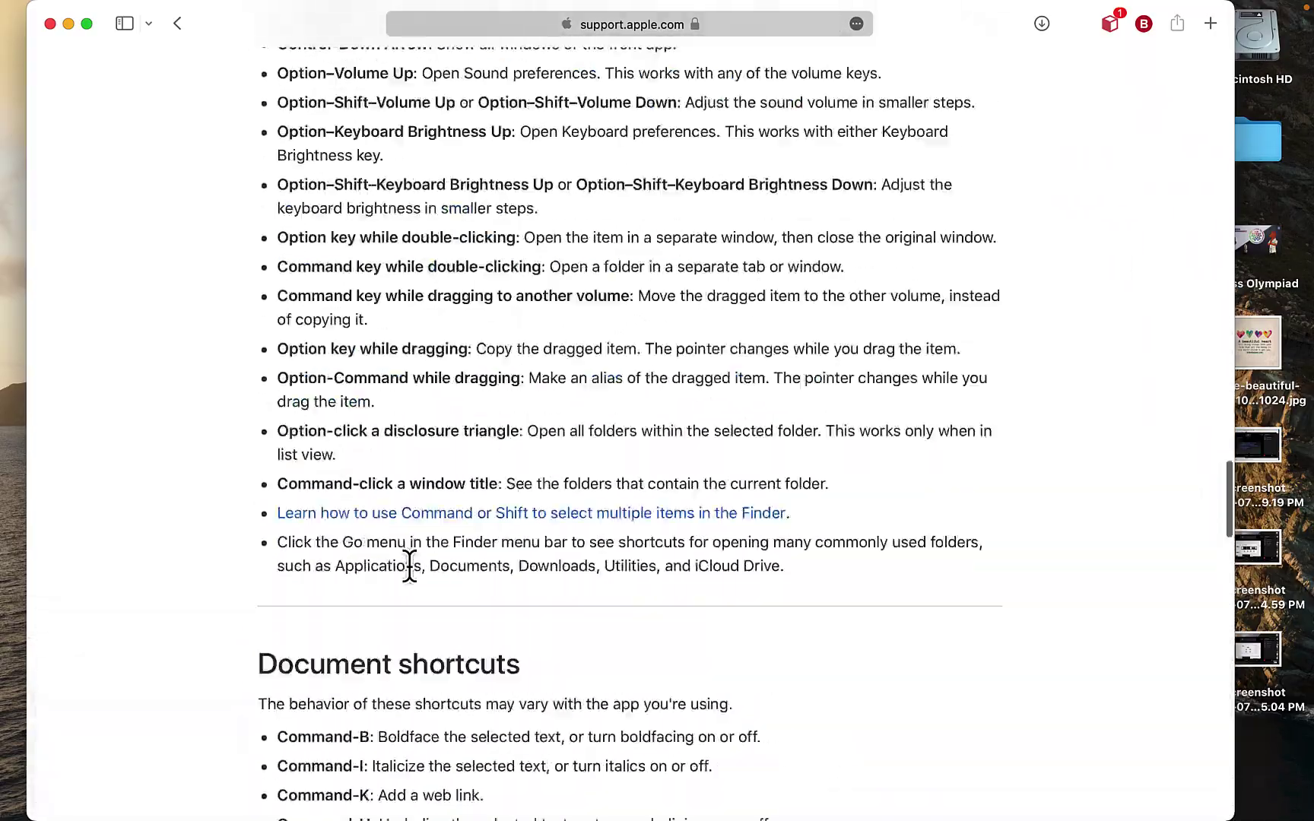
{"action": "scroll", "coordinate": [410, 563], "scroll_direction": "up", "scroll_amount": 20}
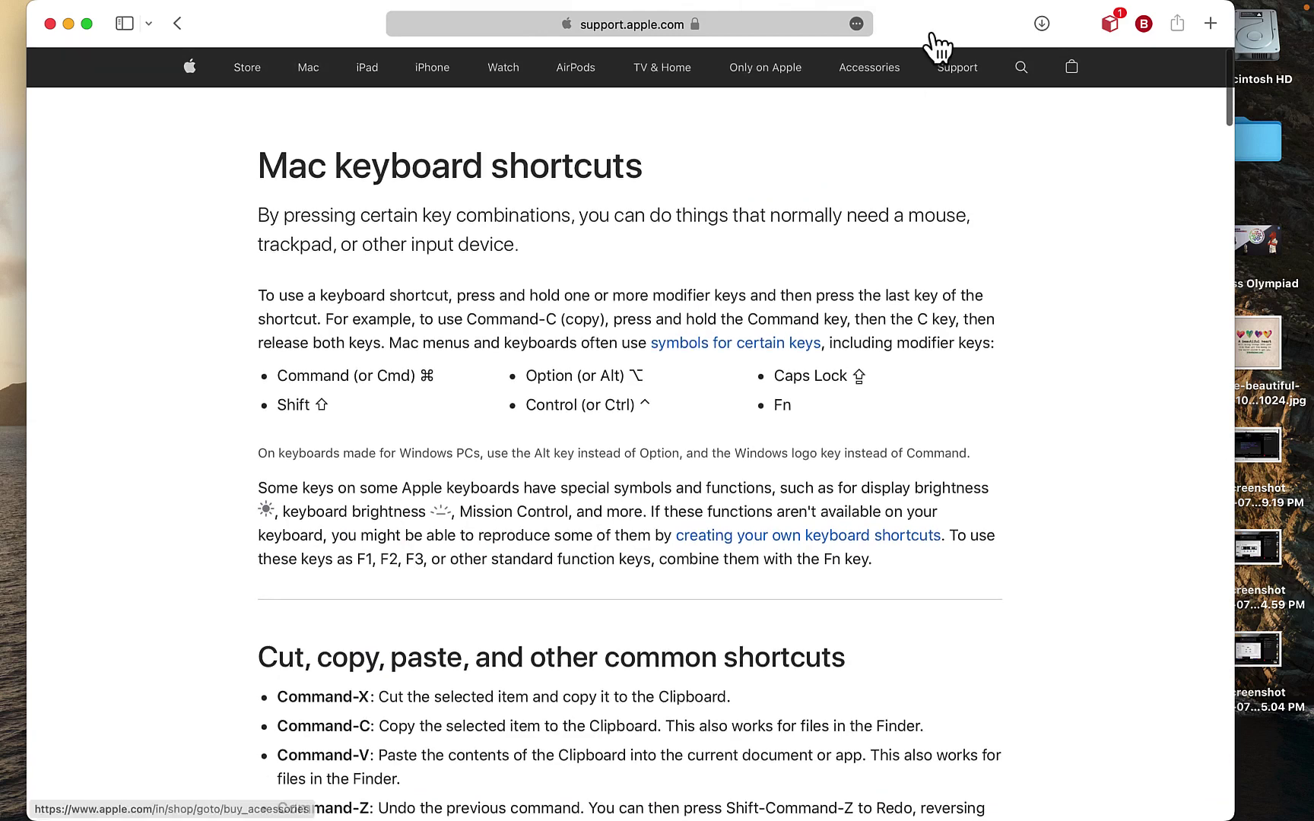
{"action": "key", "text": "super+p"}
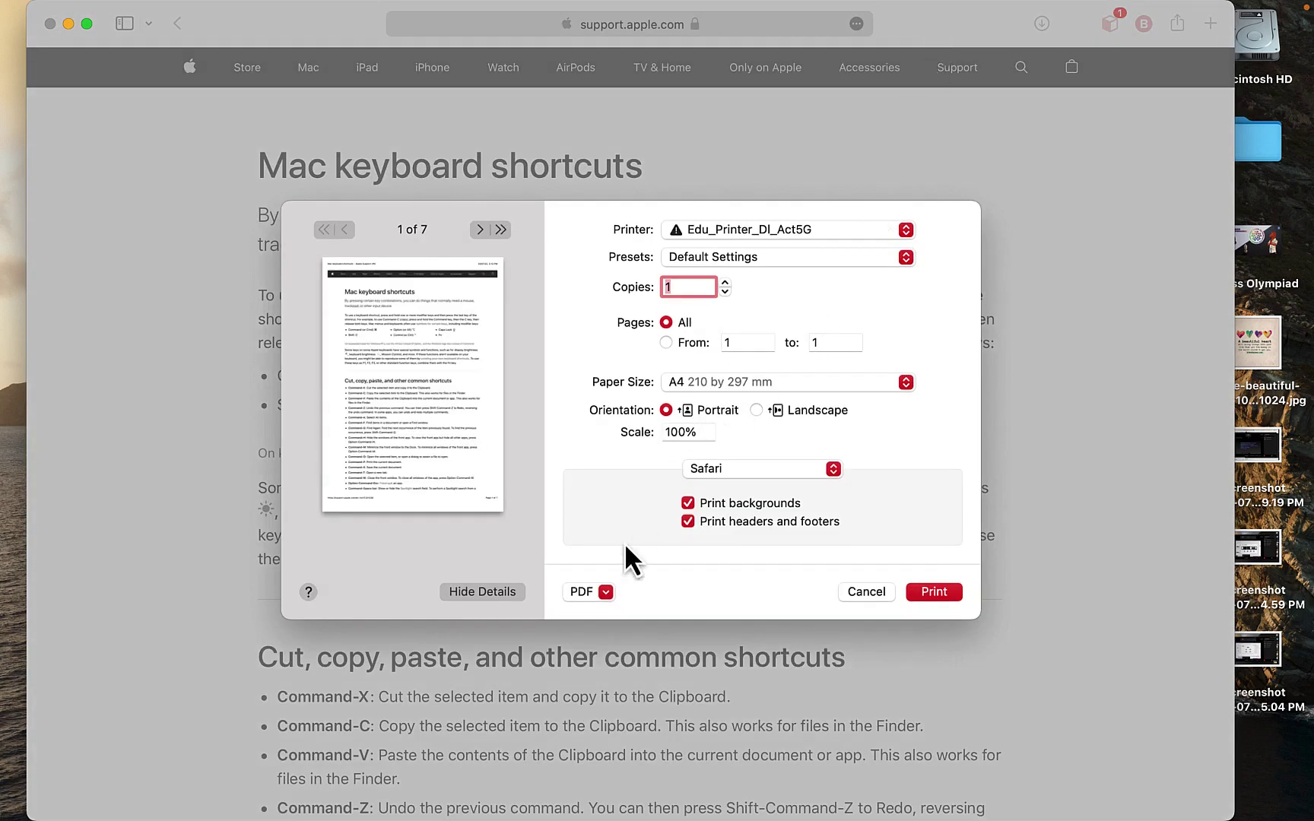
{"action": "left_click", "coordinate": [852, 589]}
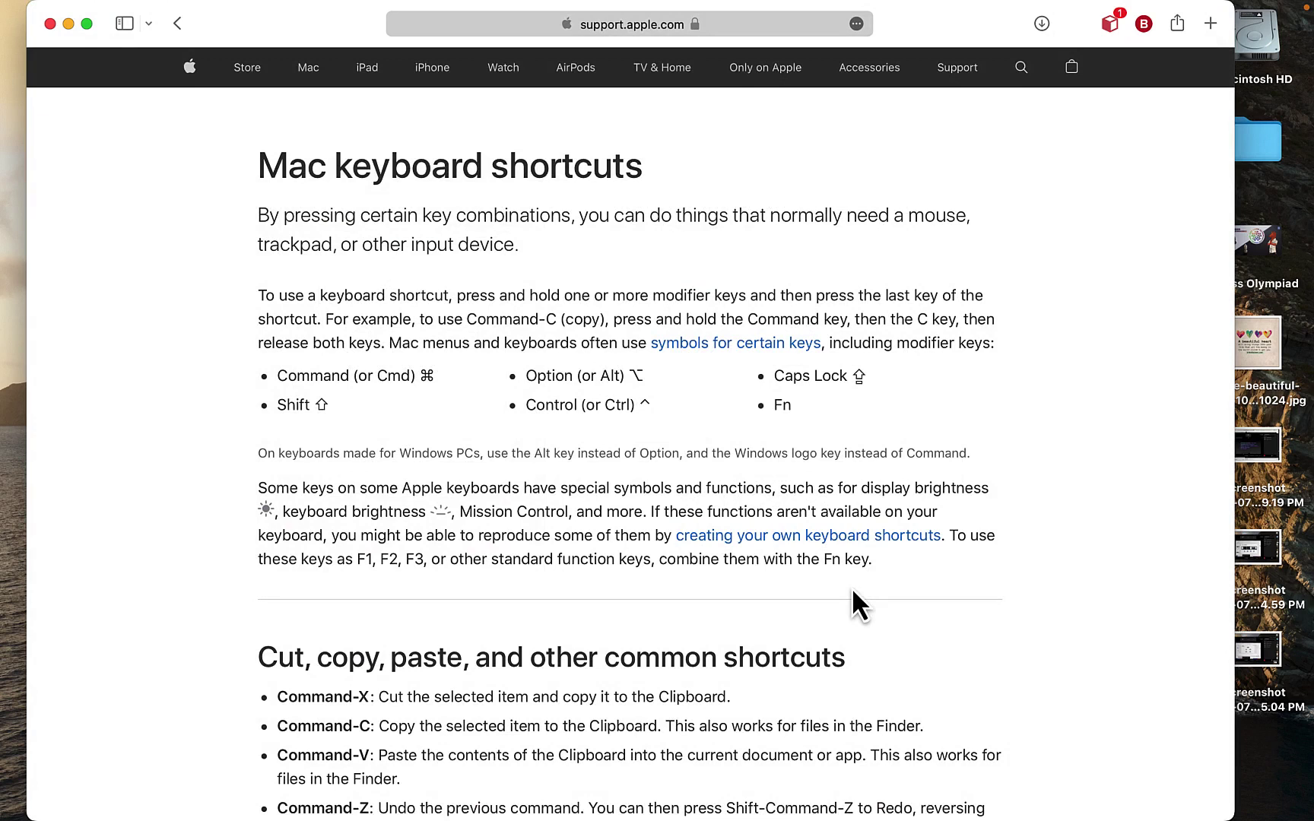